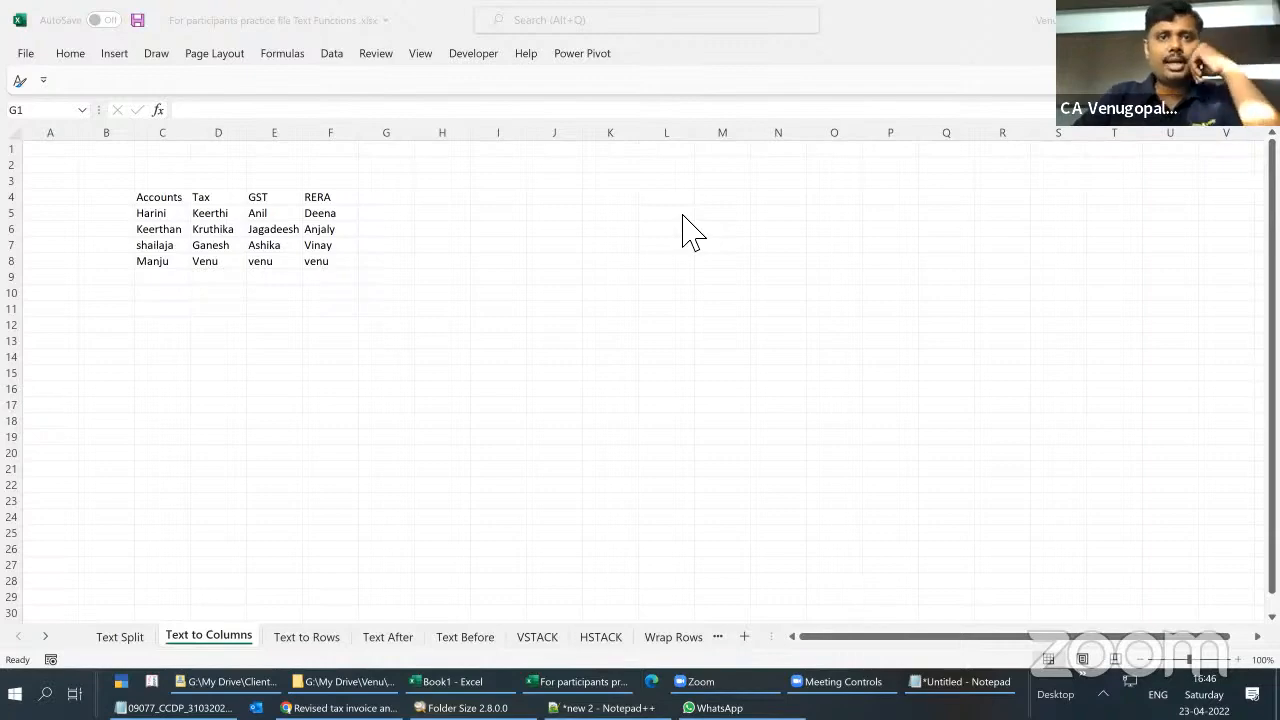
Switch to the Text Split sheet and select the list of names in C2:C6
key(ctrl+Page_Up)
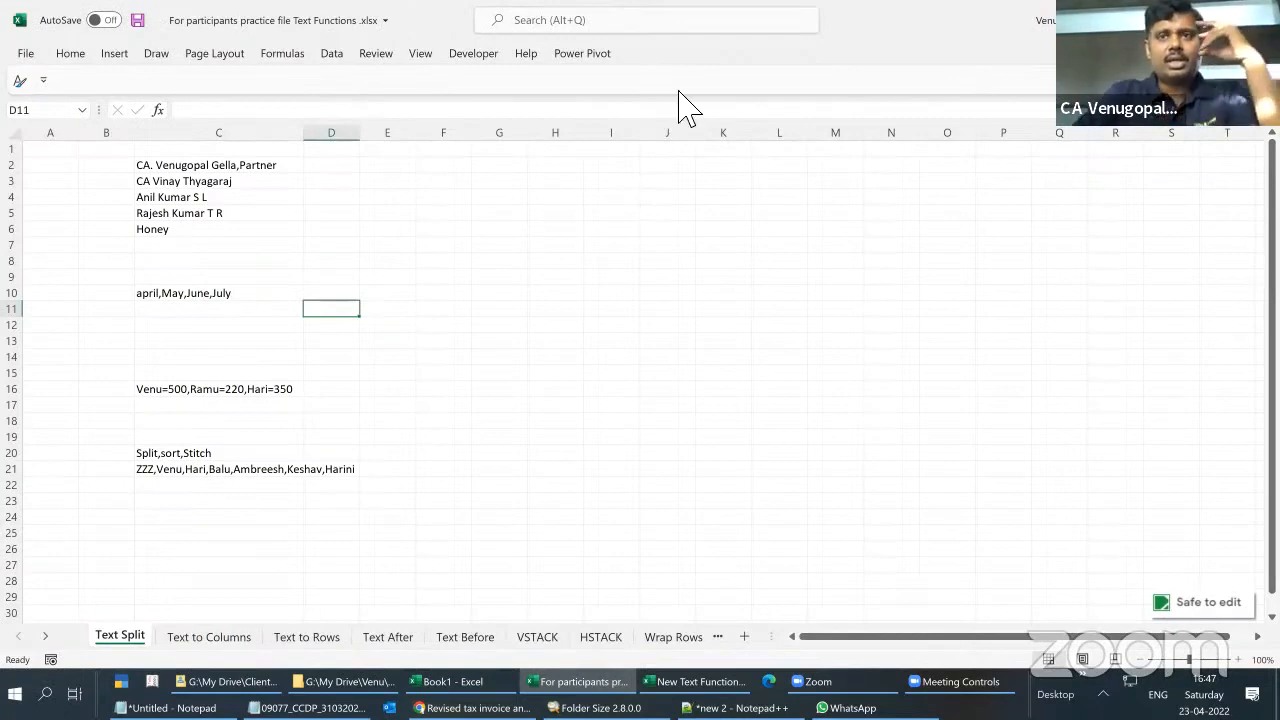
click(658, 38)
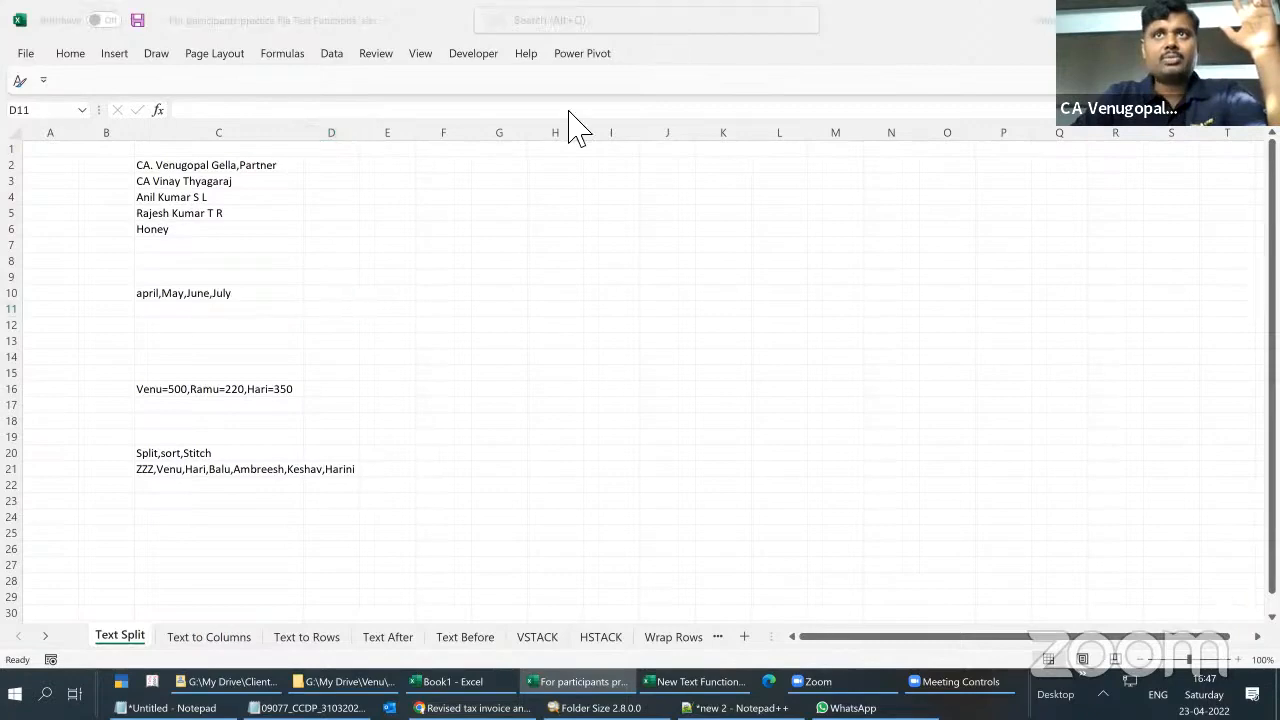
click(349, 191)
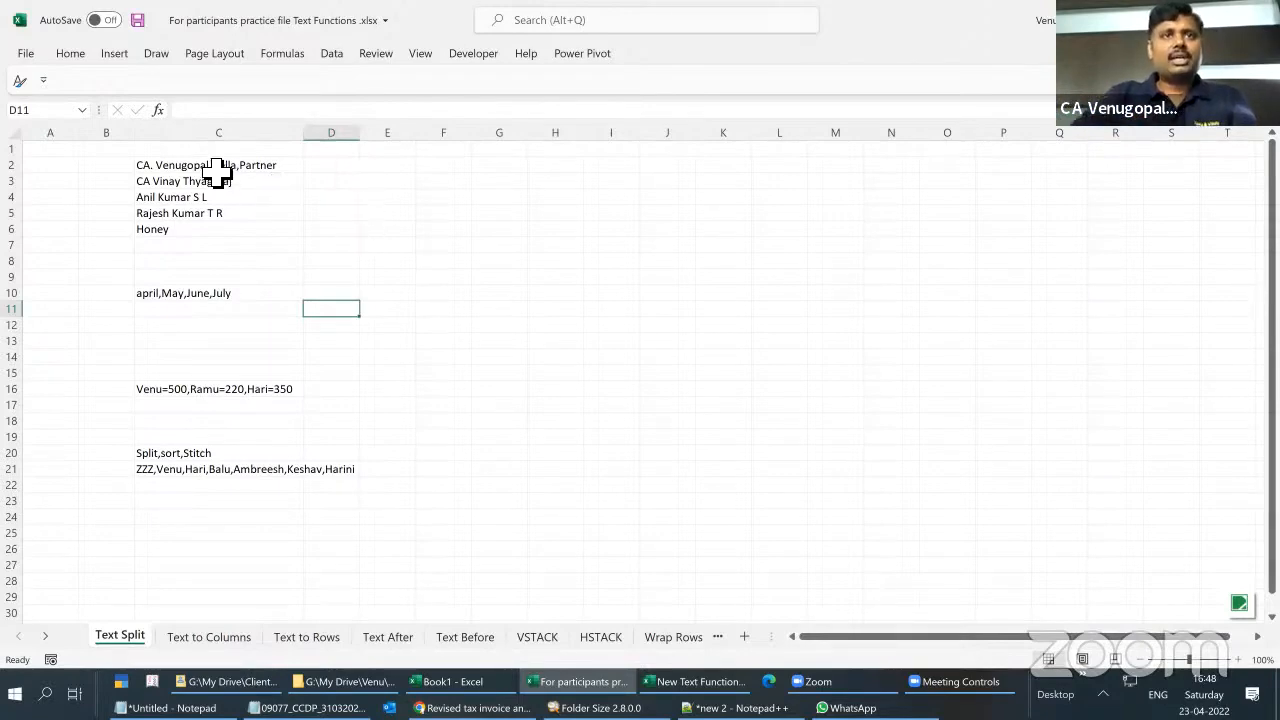
drag(217, 170, 223, 232)
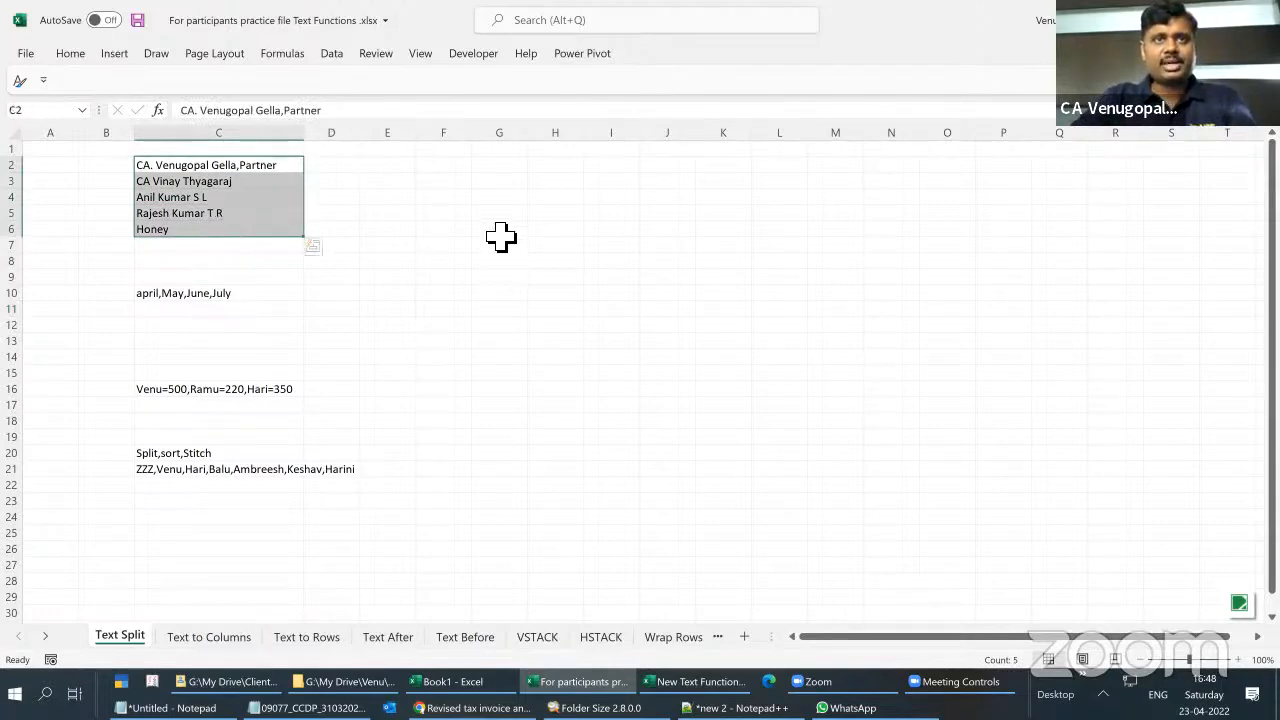
Examine the text in cell C2, including the word after its comma, and the cells beside it in row 2
click(380, 166)
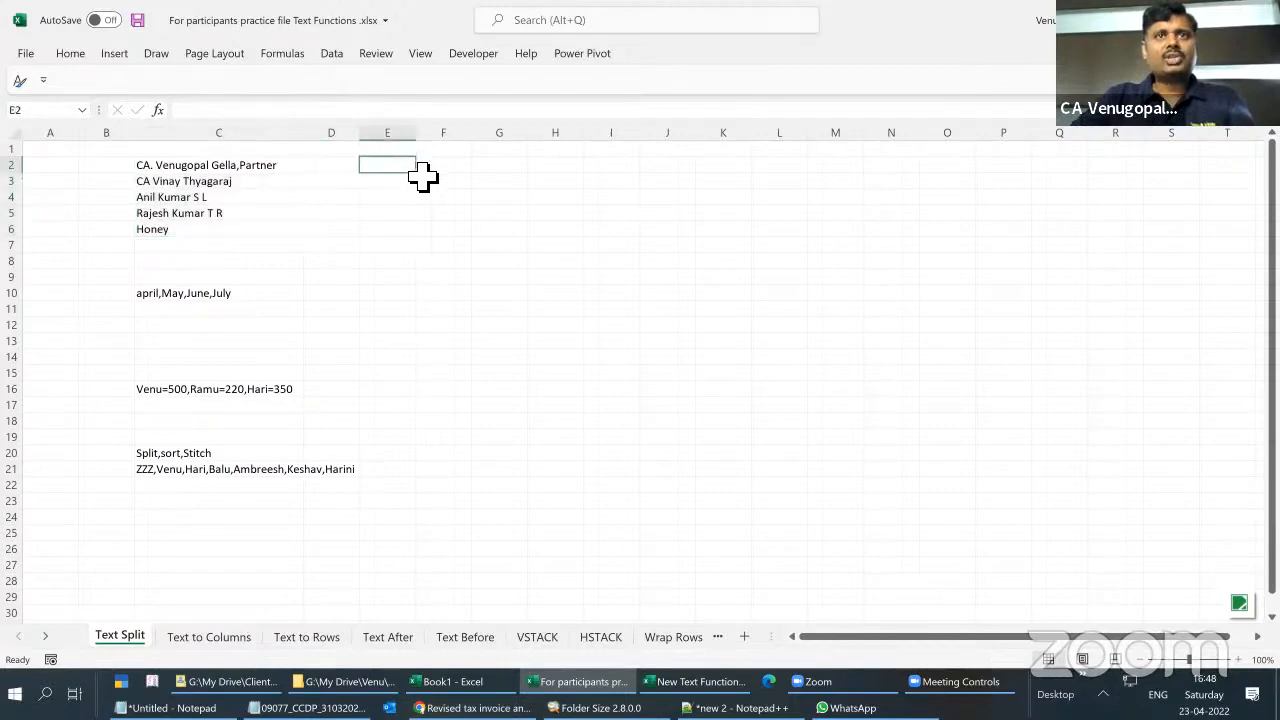
click(505, 167)
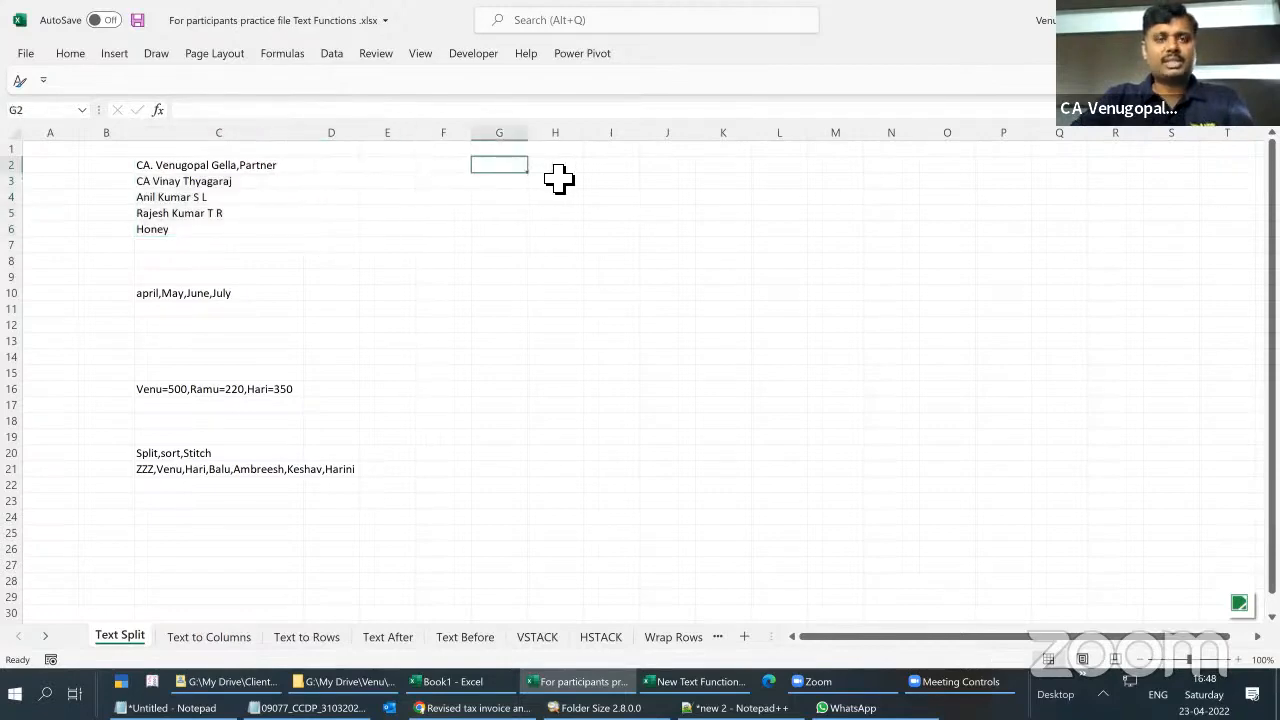
click(352, 170)
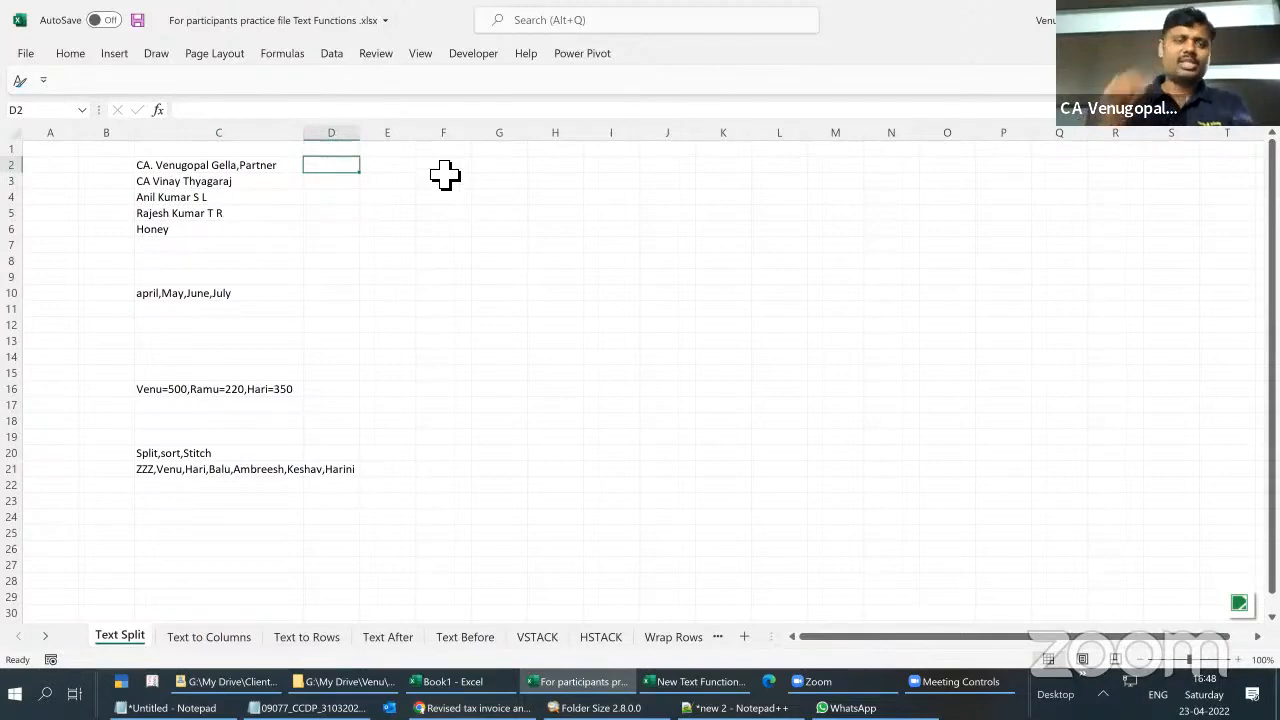
key(Left)
key(F2)
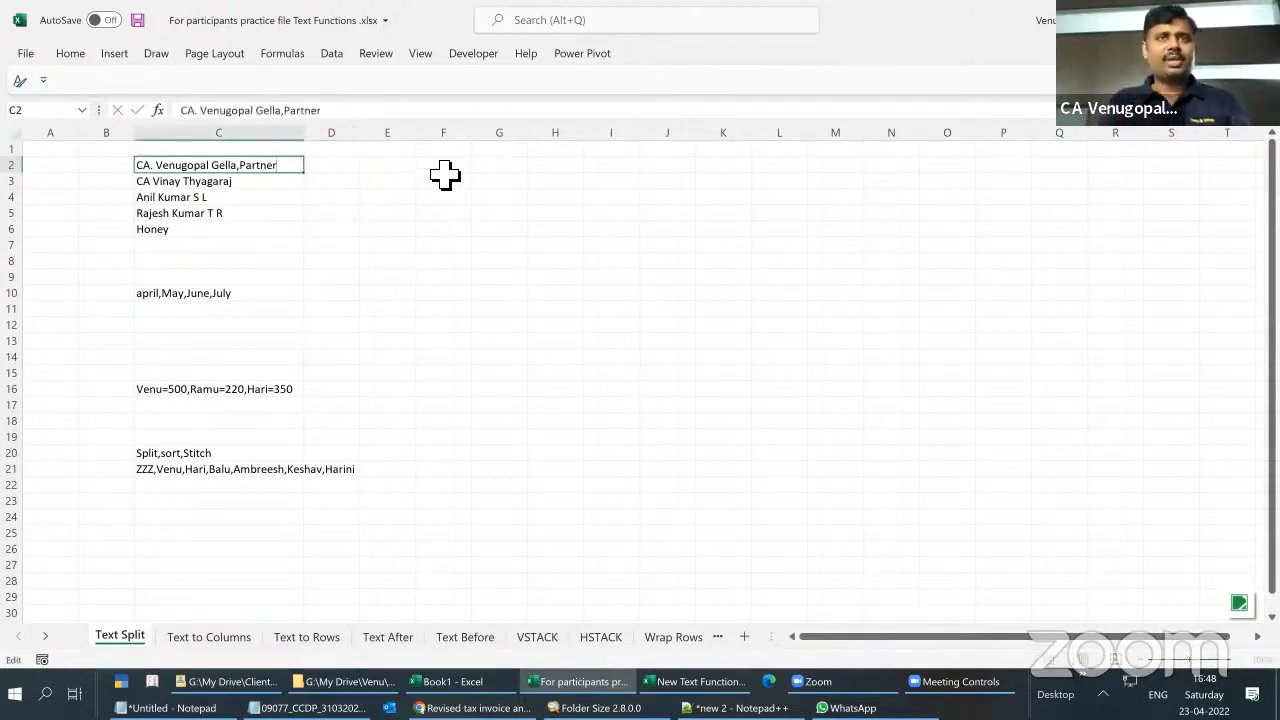
key(ctrl+shift+Left)
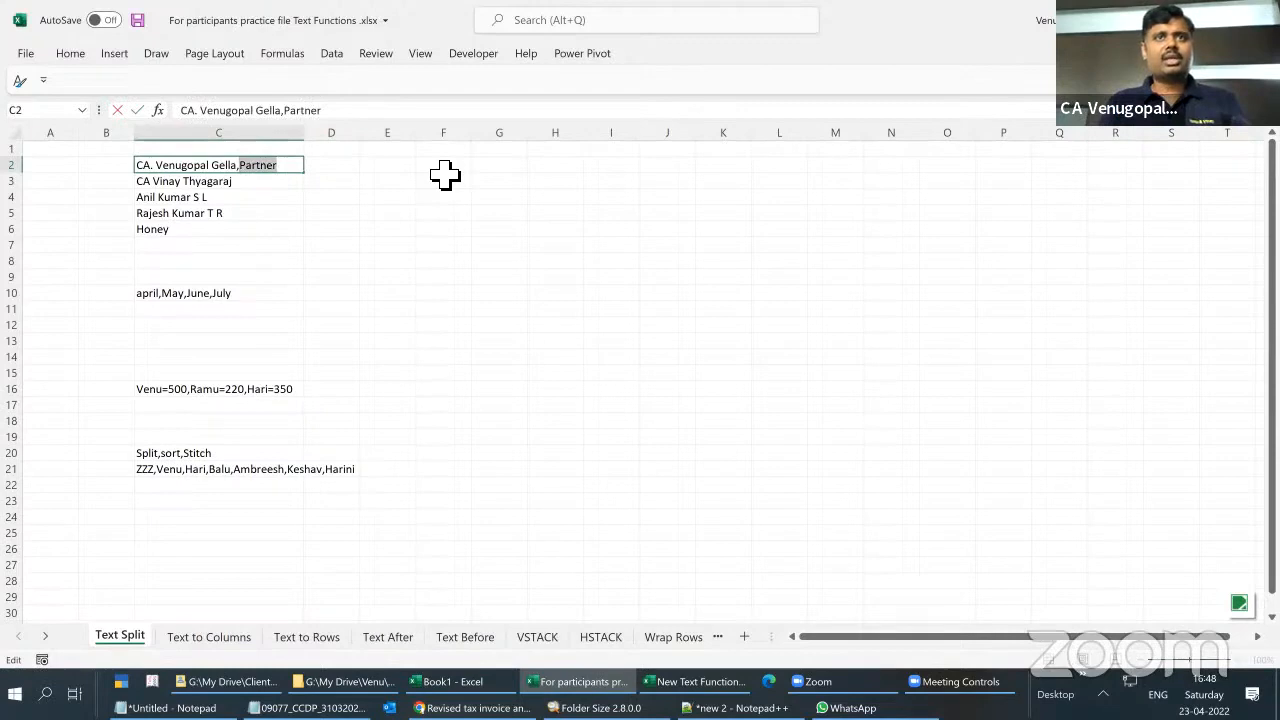
key(Tab)
key(Tab)
key(Tab)
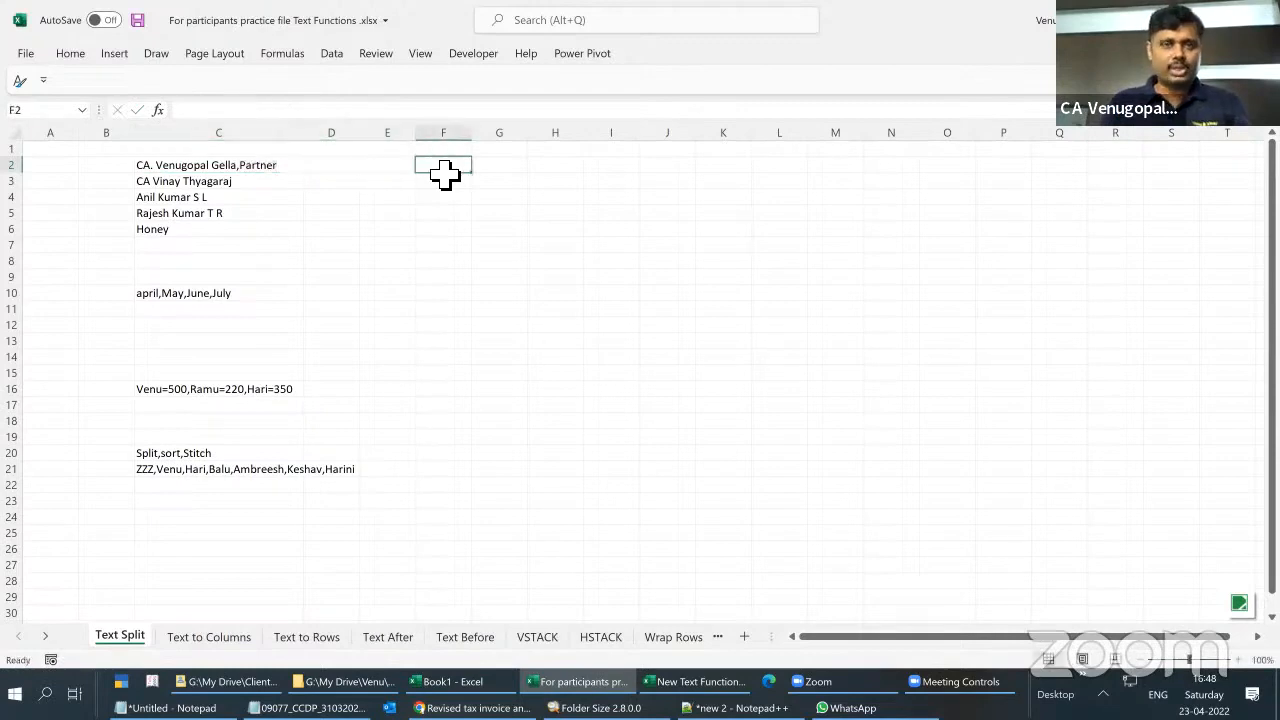
View the first page of the Convert Text to Columns Wizard for C2:C6 and leave without converting
key(Left)
key(Left)
key(Left)
key(Left)
key(Right)
key(ctrl+shift+Down)
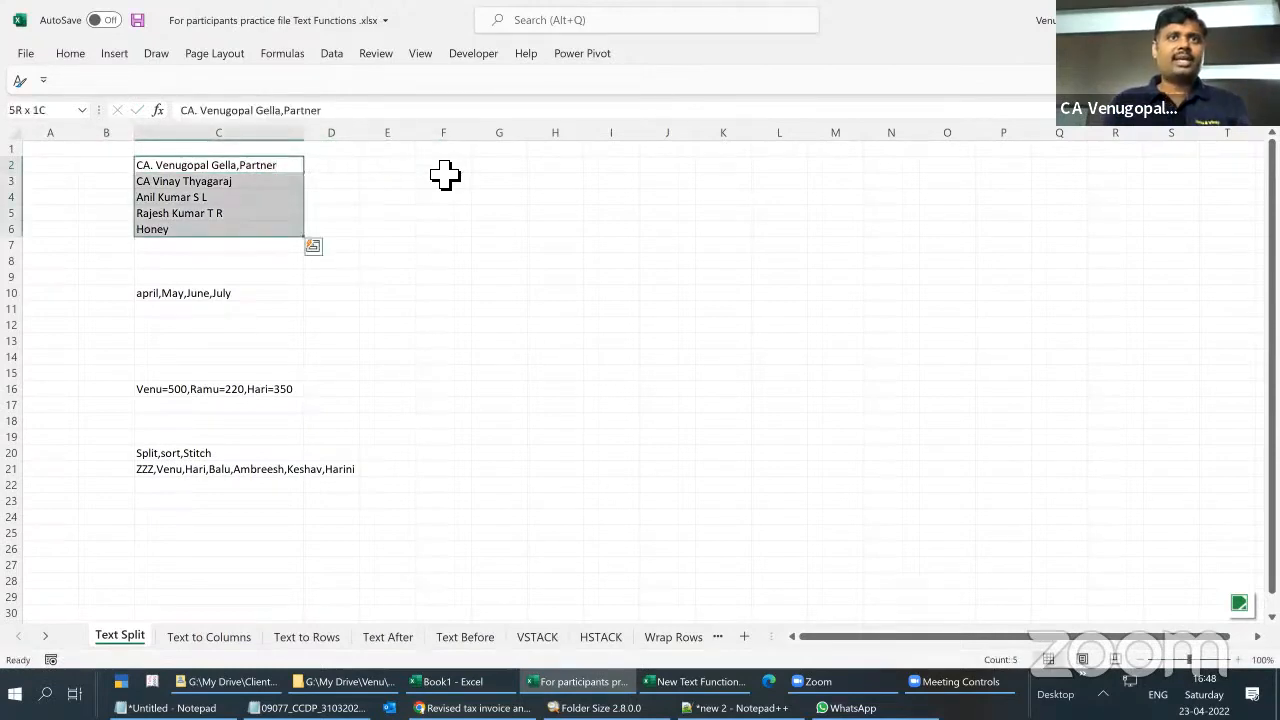
key(alt+d)
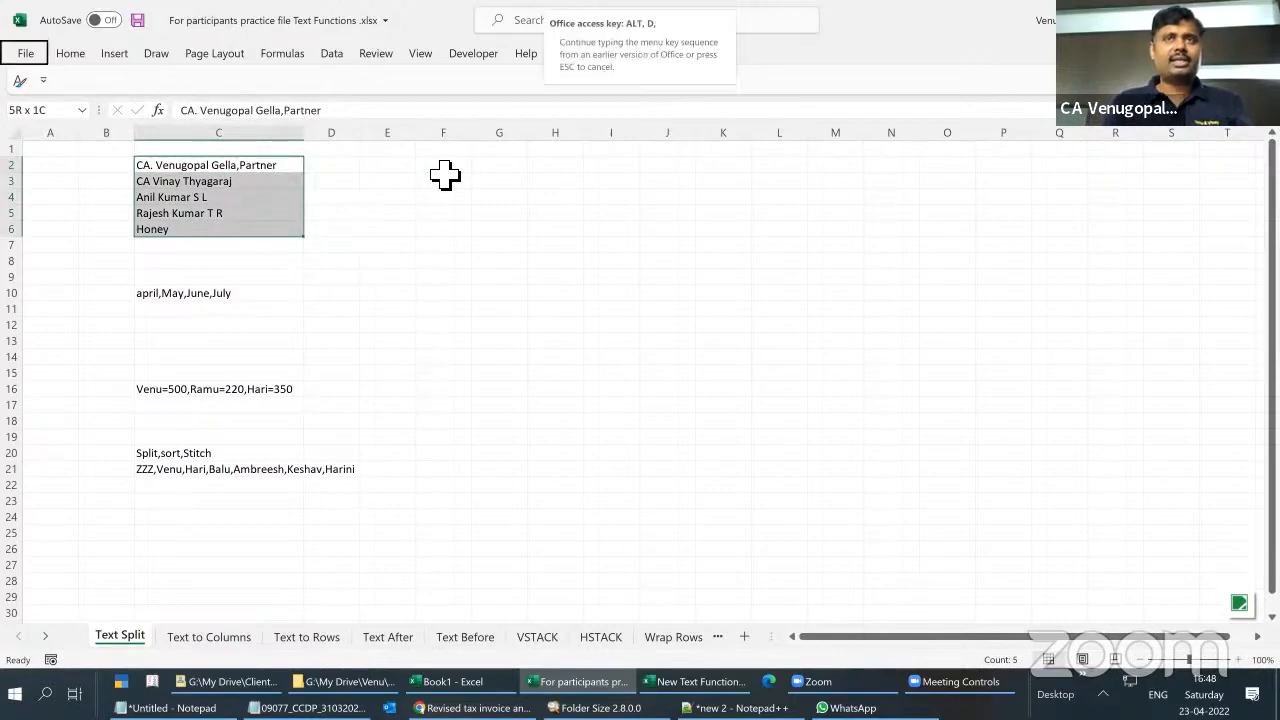
key(e)
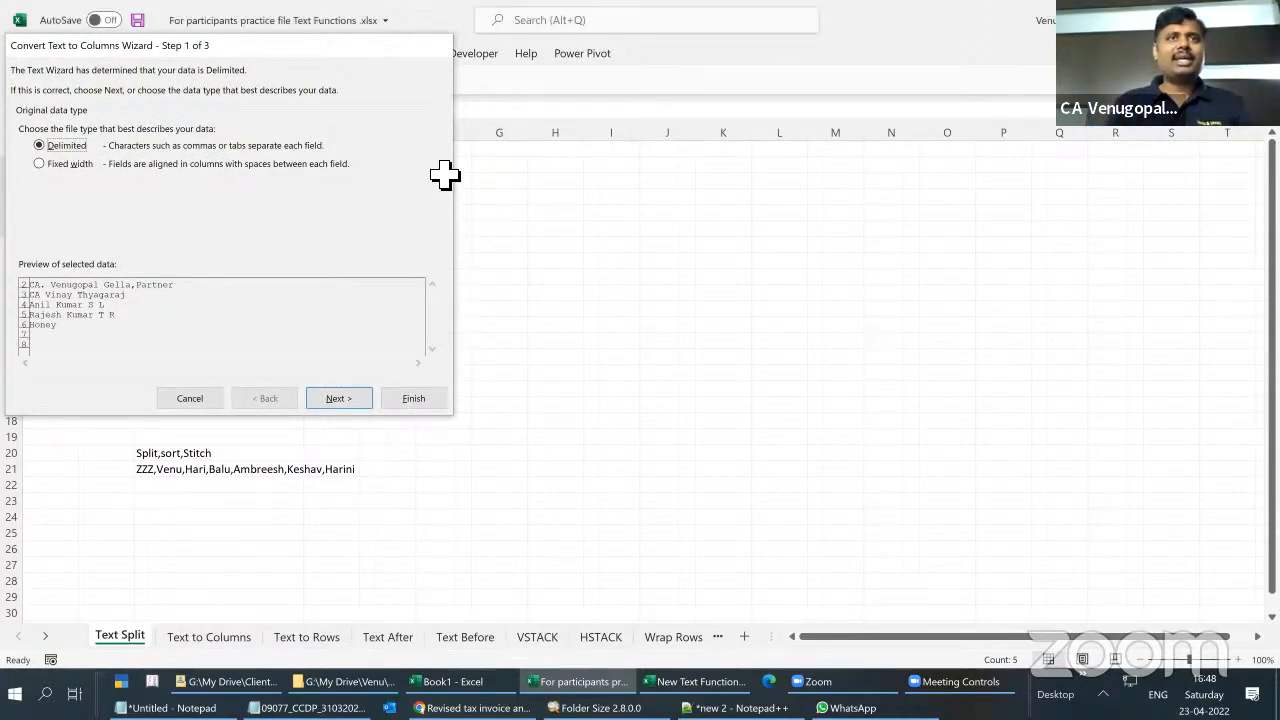
key(Escape)
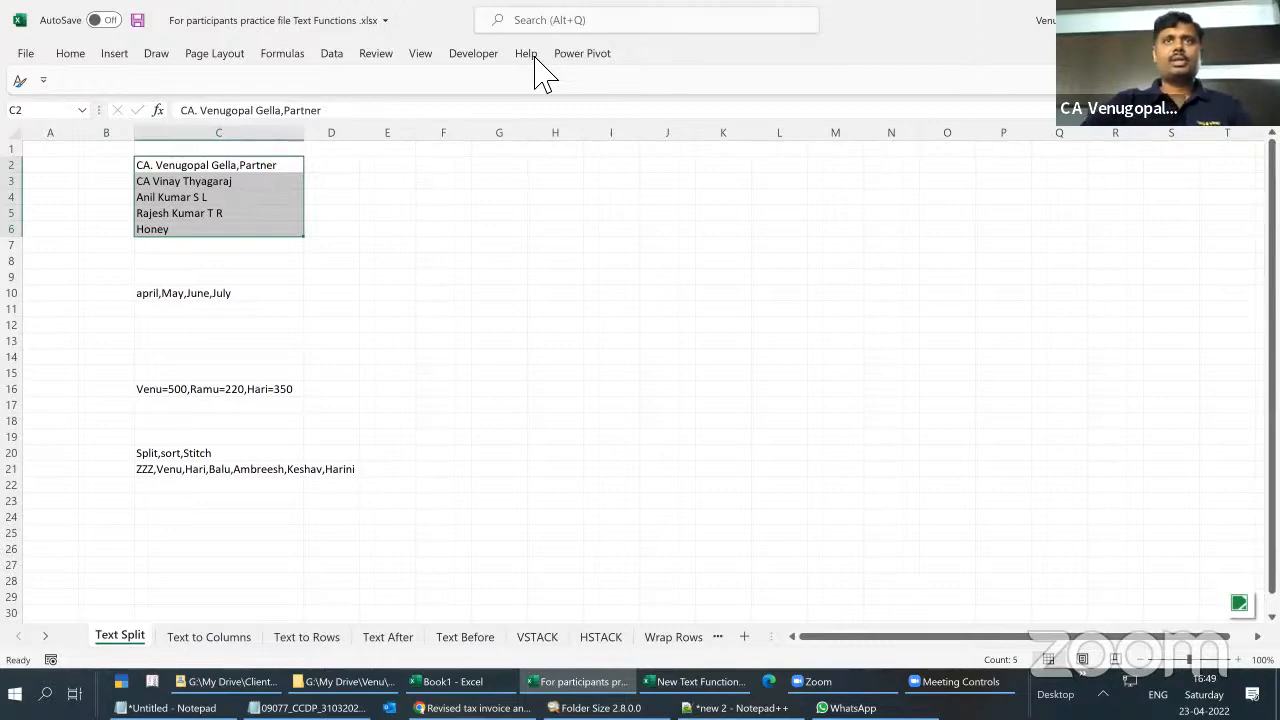
Start a TEXTSPLIT formula in cell D2, beside the first name in the list
click(311, 169)
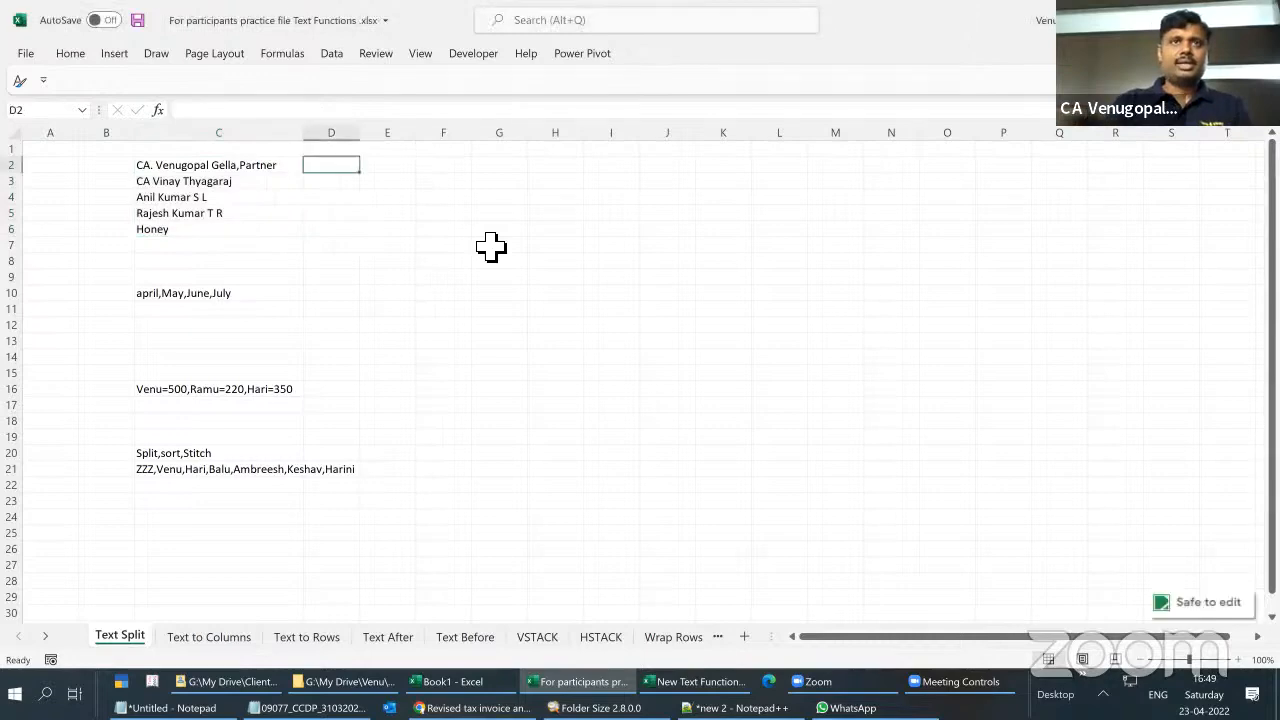
scroll(433, 351, up, 5)
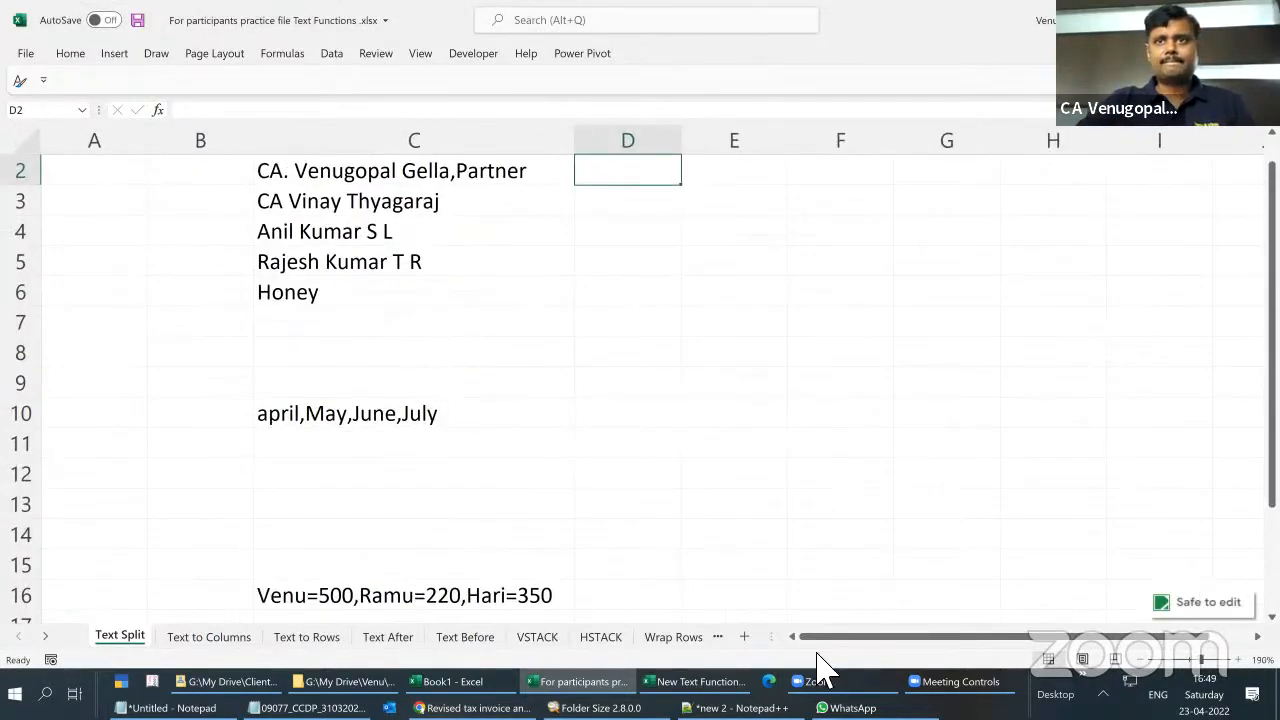
drag(862, 638, 915, 640)
scroll(490, 432, up, 1)
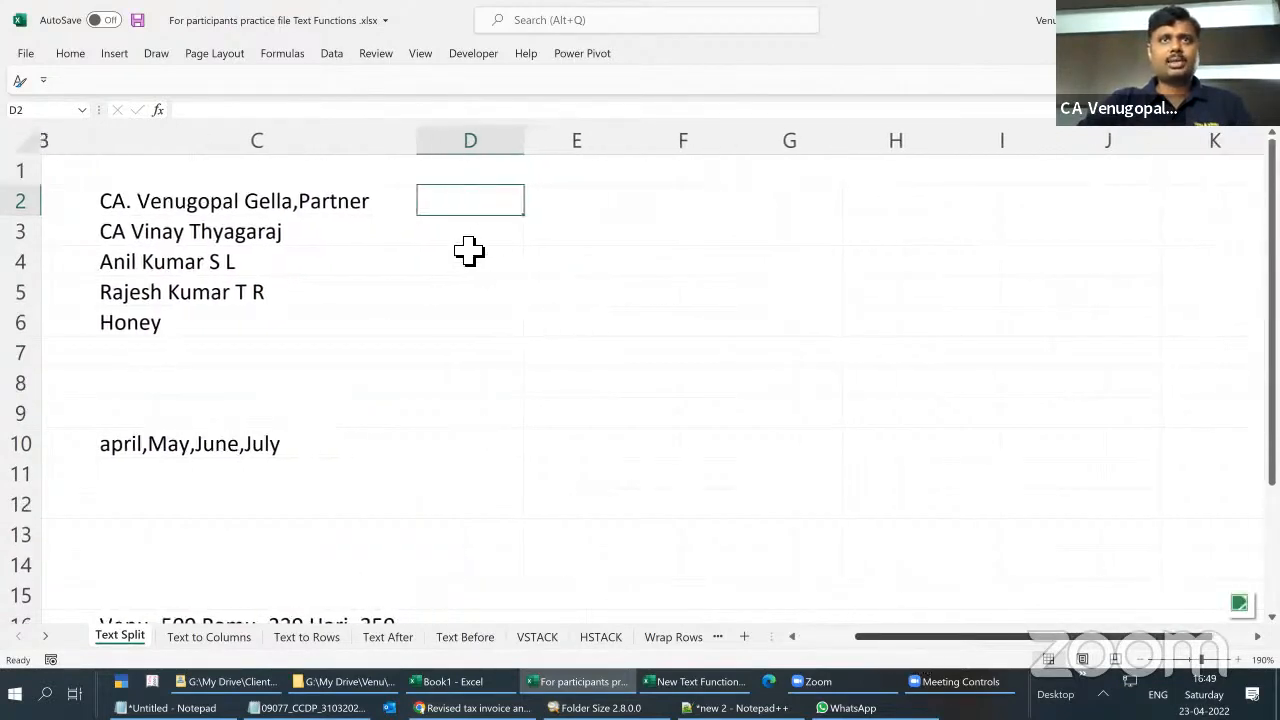
ctrl+scroll(447, 365, up, 1)
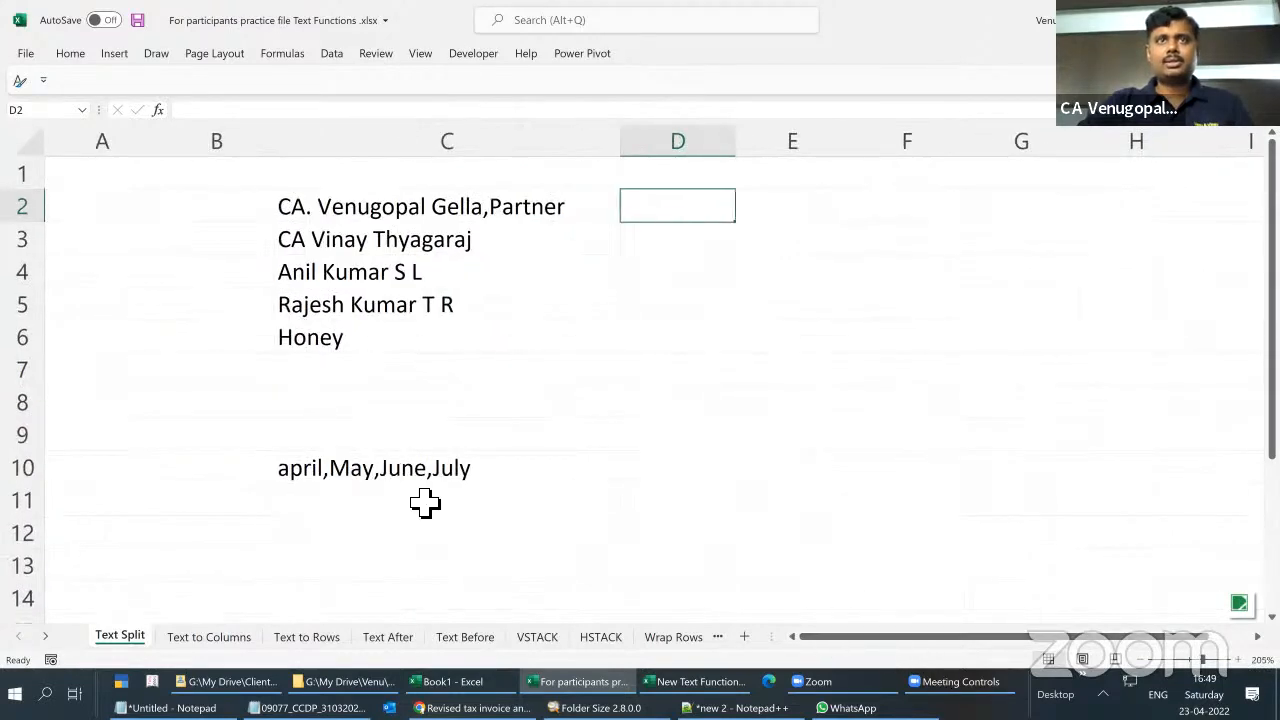
click(83, 337)
scroll(83, 337, right, 1)
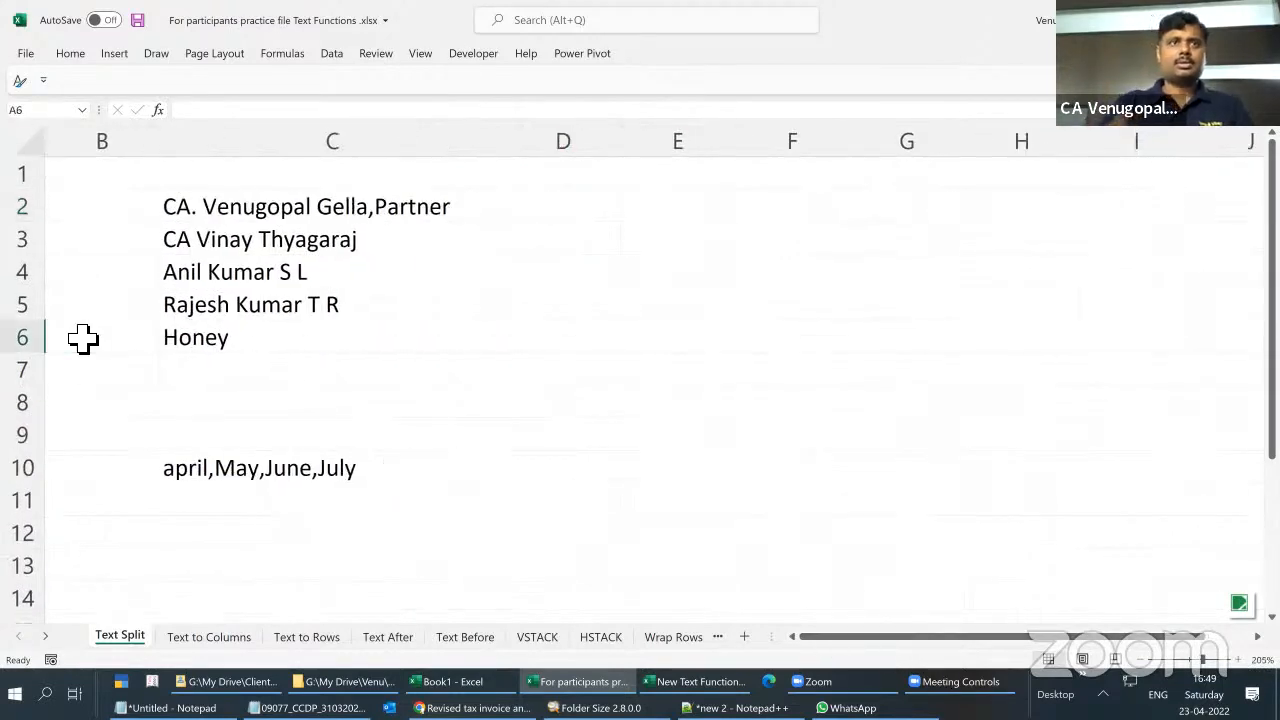
click(560, 222)
text(=)
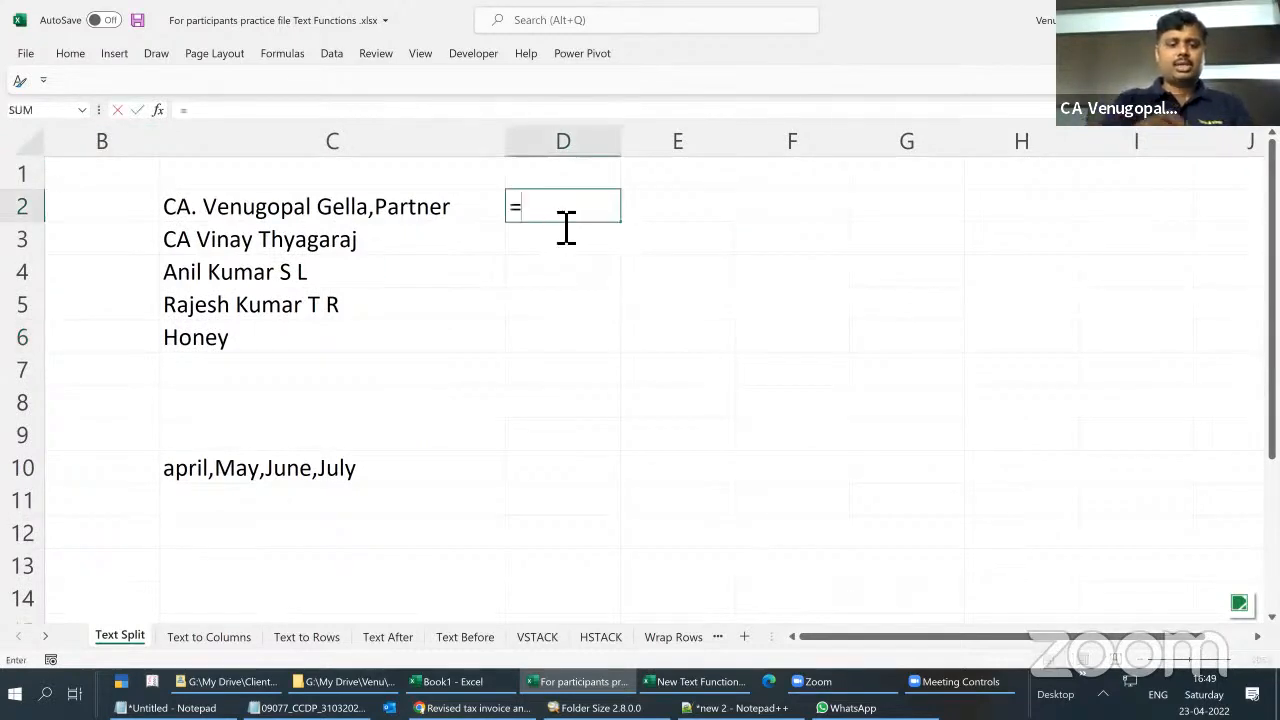
text(tex)
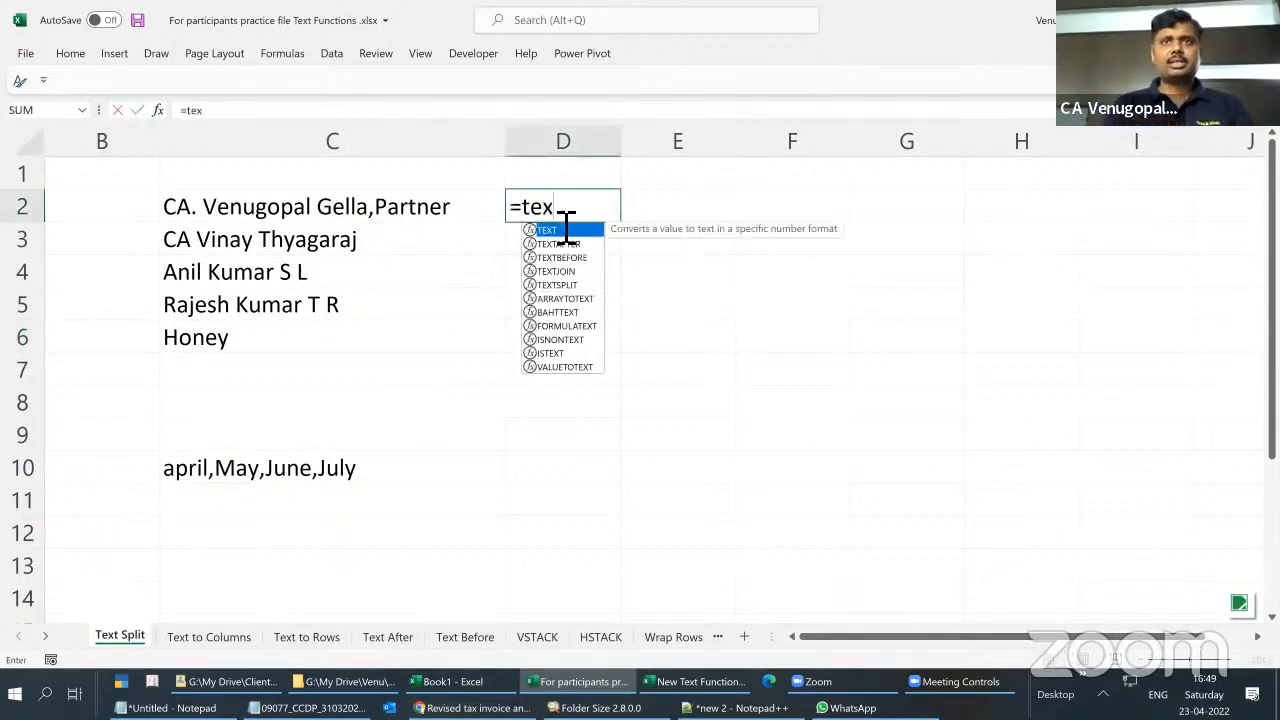
key(Down)
key(Down)
key(Down)
key(Down)
key(Tab)
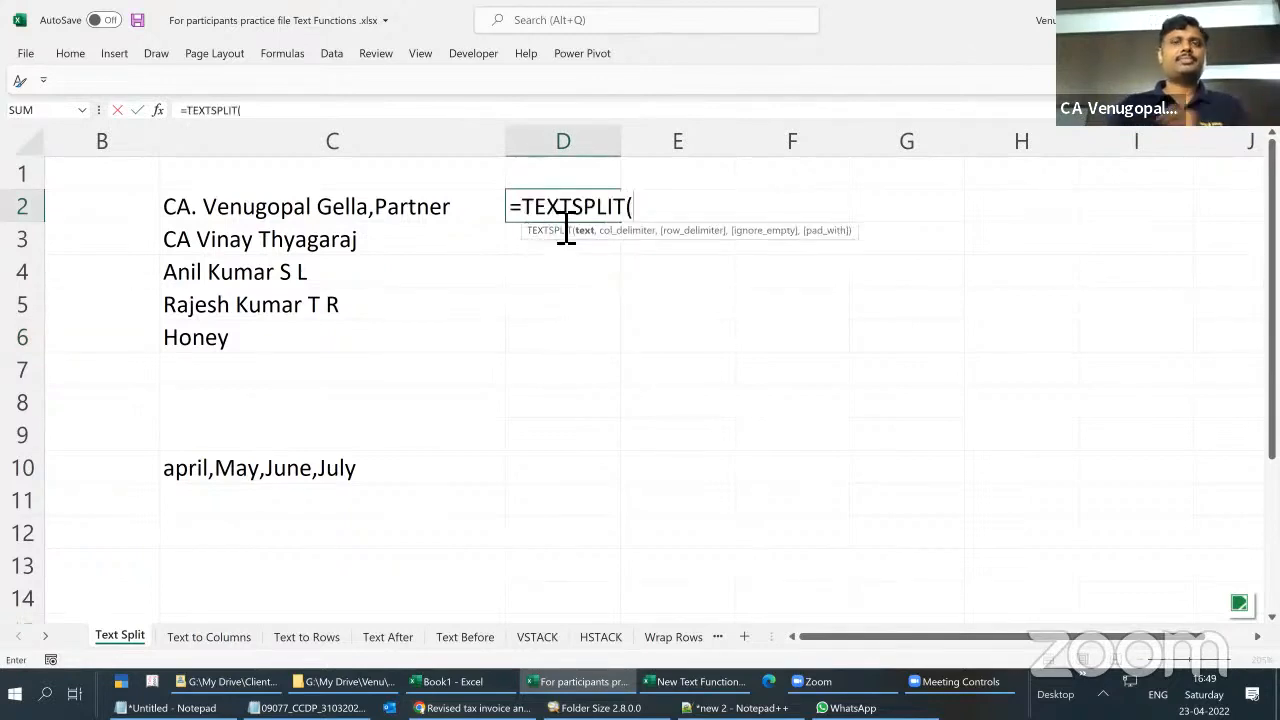
Complete the D2 formula as =TEXTSPLIT(C2," "), with a space as the column delimiter
key(Left)
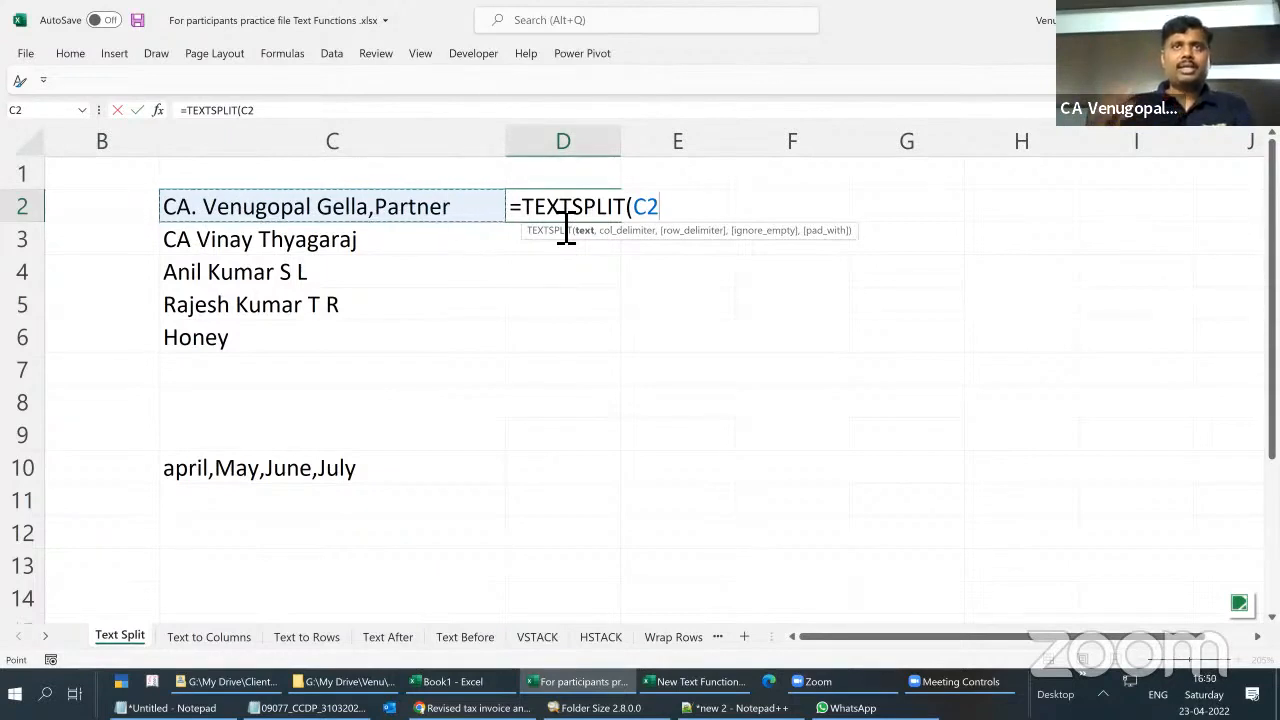
text(,)
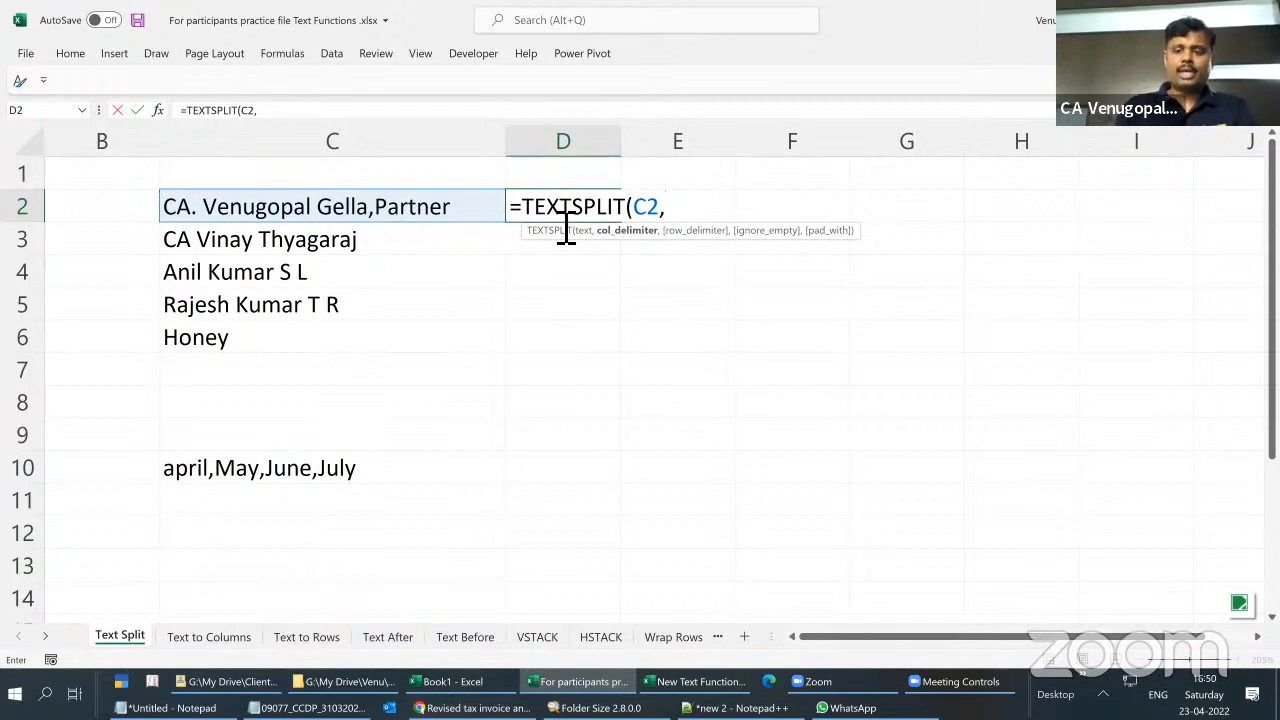
text(")
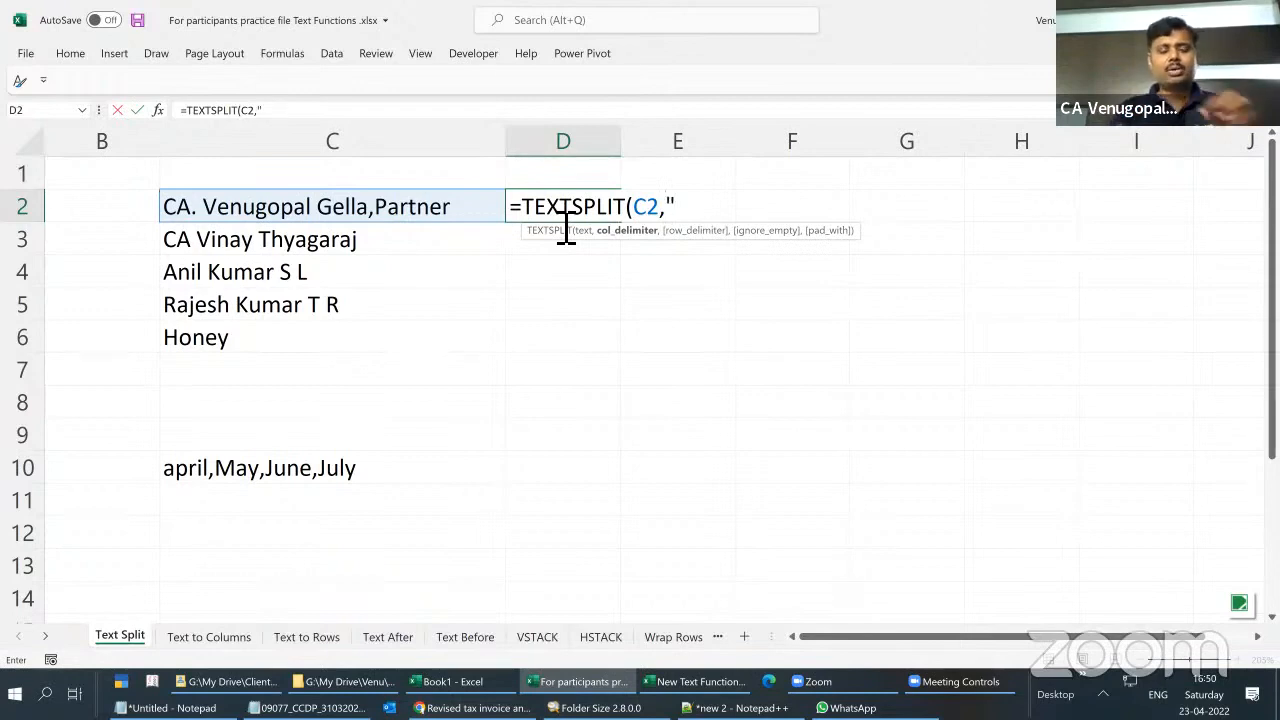
text( ")
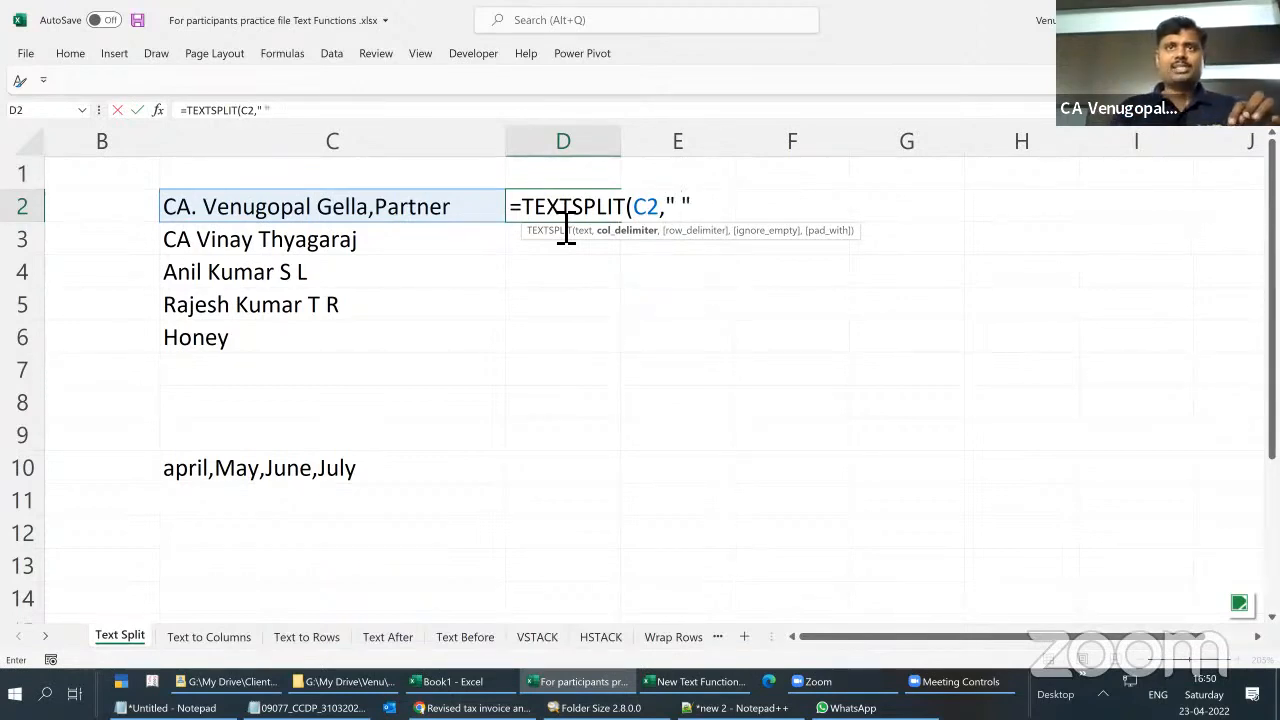
text())
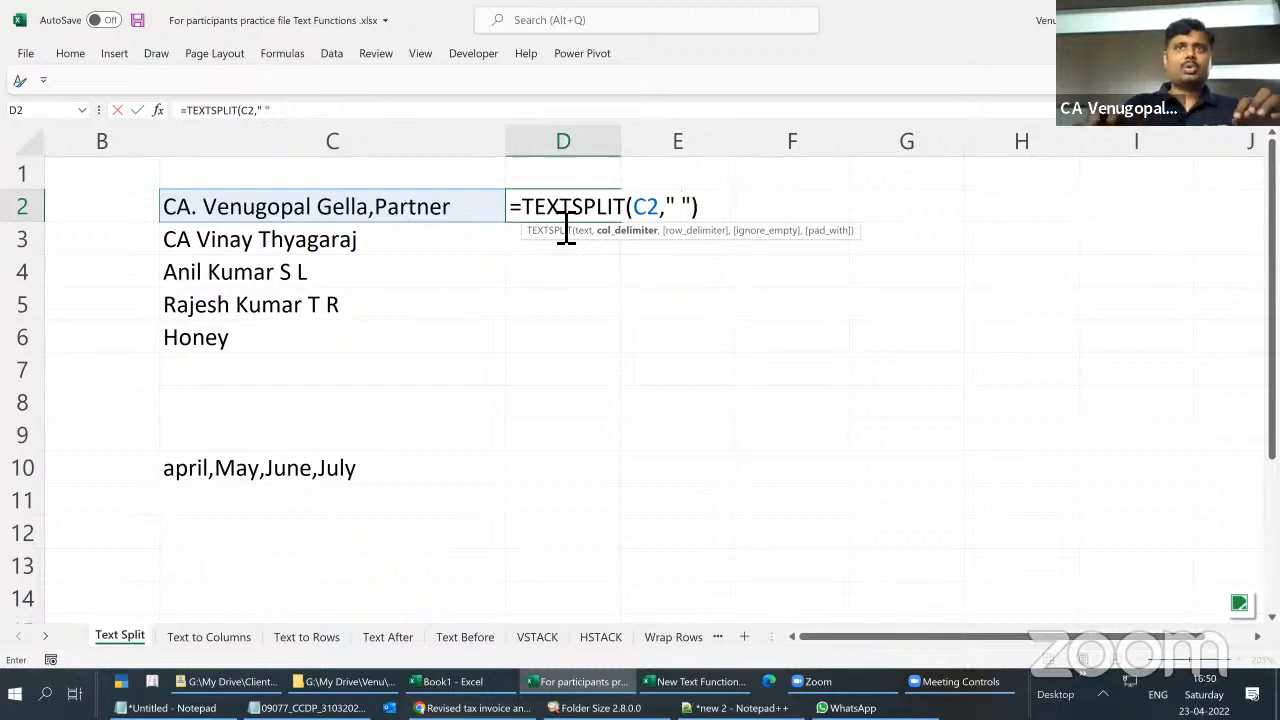
key(ctrl+Return)
Fill the TEXTSPLIT formula from D2 down through D6 for the remaining names
key(Up)
key(shift+Down)
key(shift+Down)
key(shift+Down)
key(shift+Down)
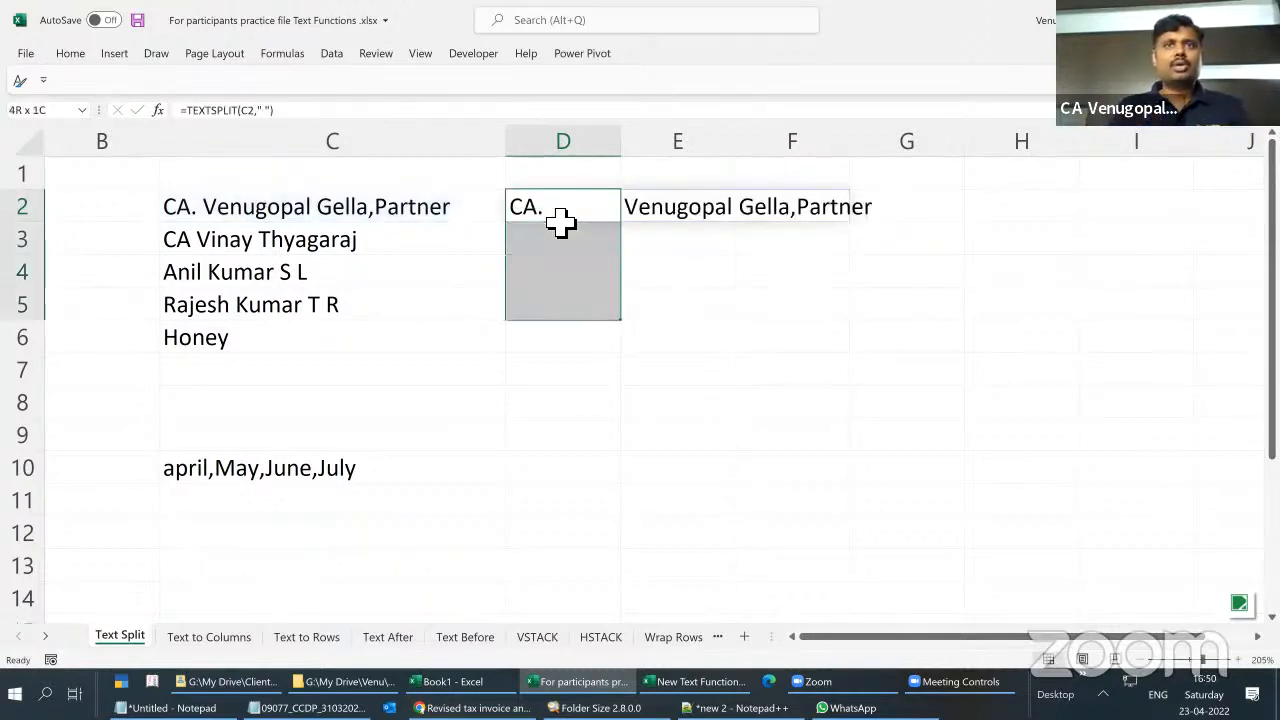
key(ctrl+d)
Check the split names in D2:G6, including the last part of the first row in F2 and the D2 formula
key(Down)
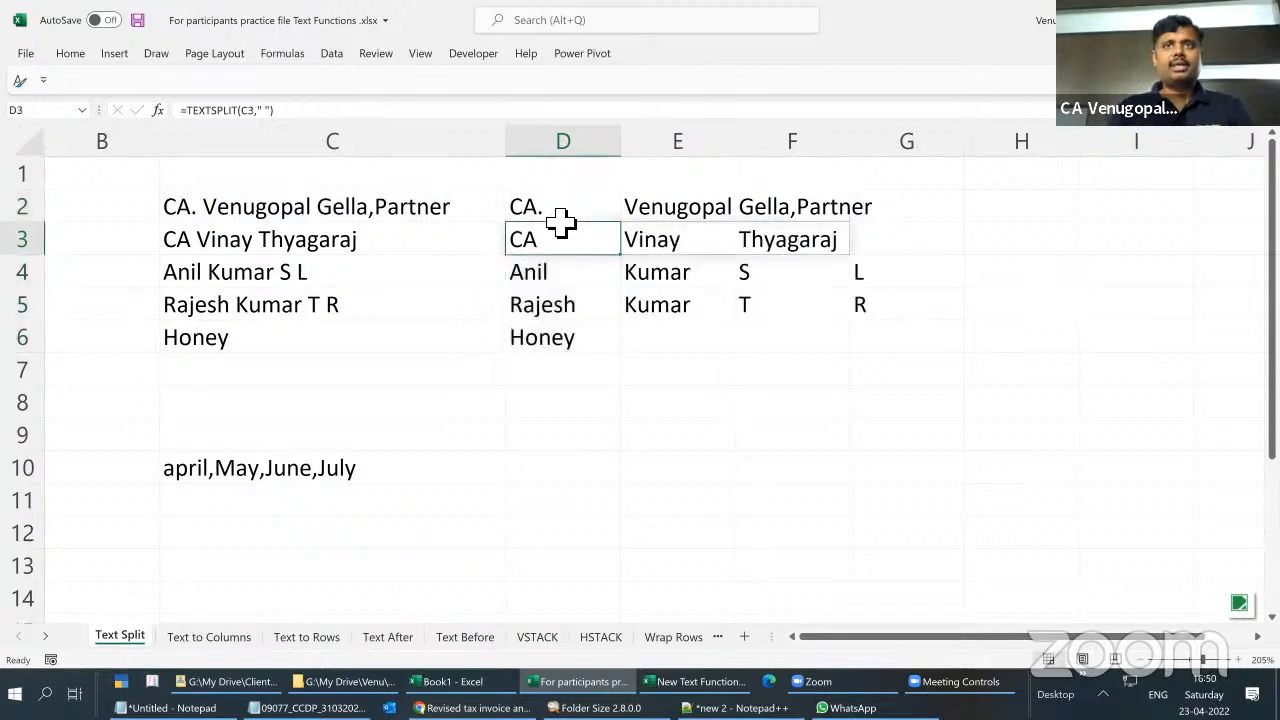
key(Down)
key(Down)
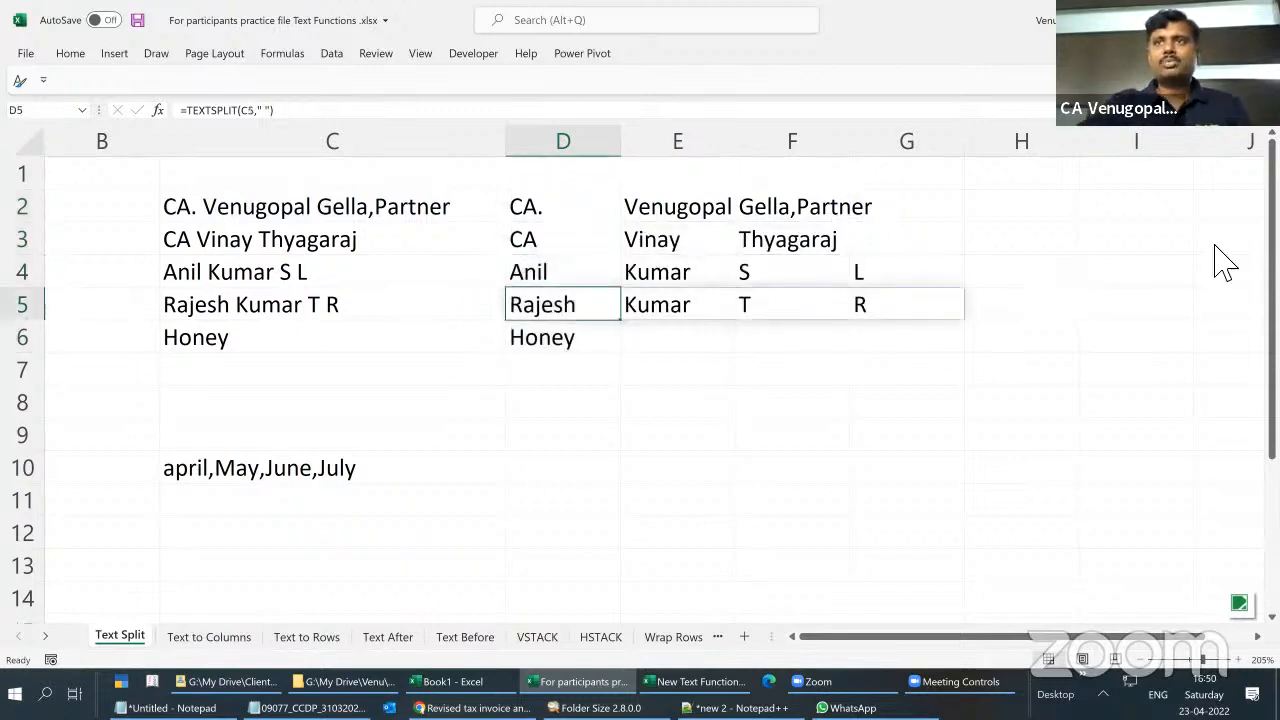
click(1137, 420)
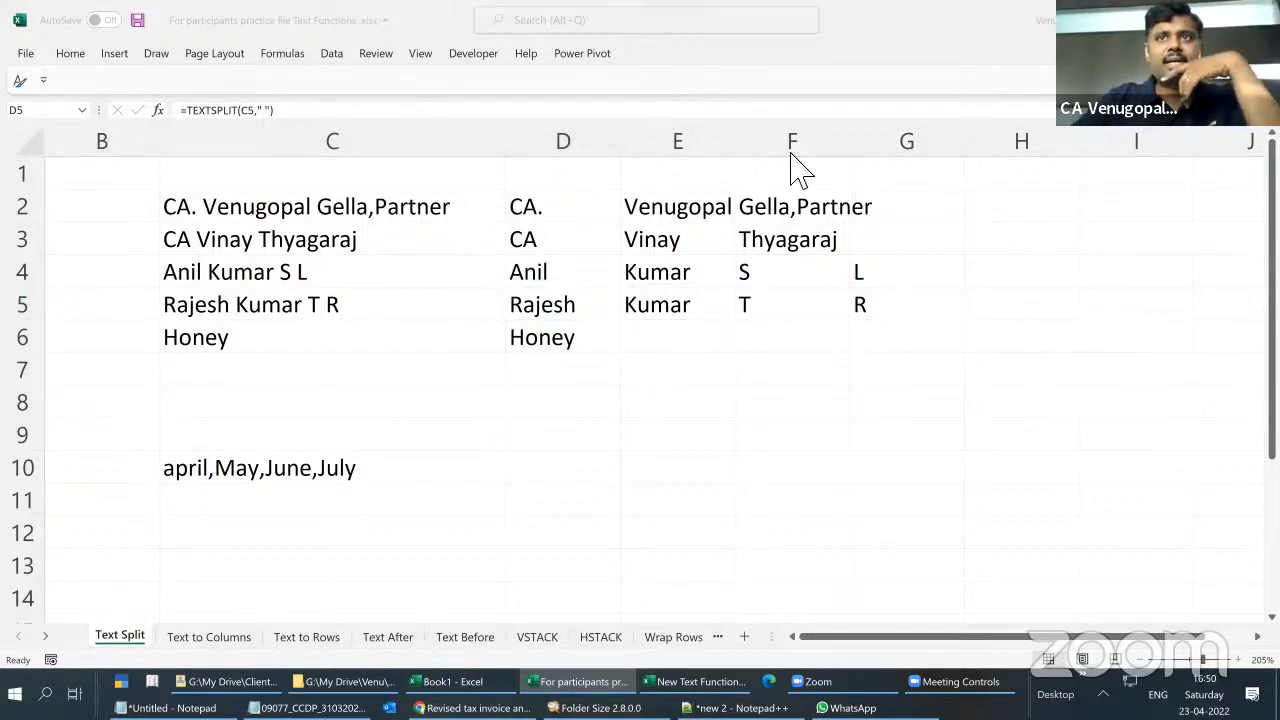
click(798, 202)
click(812, 212)
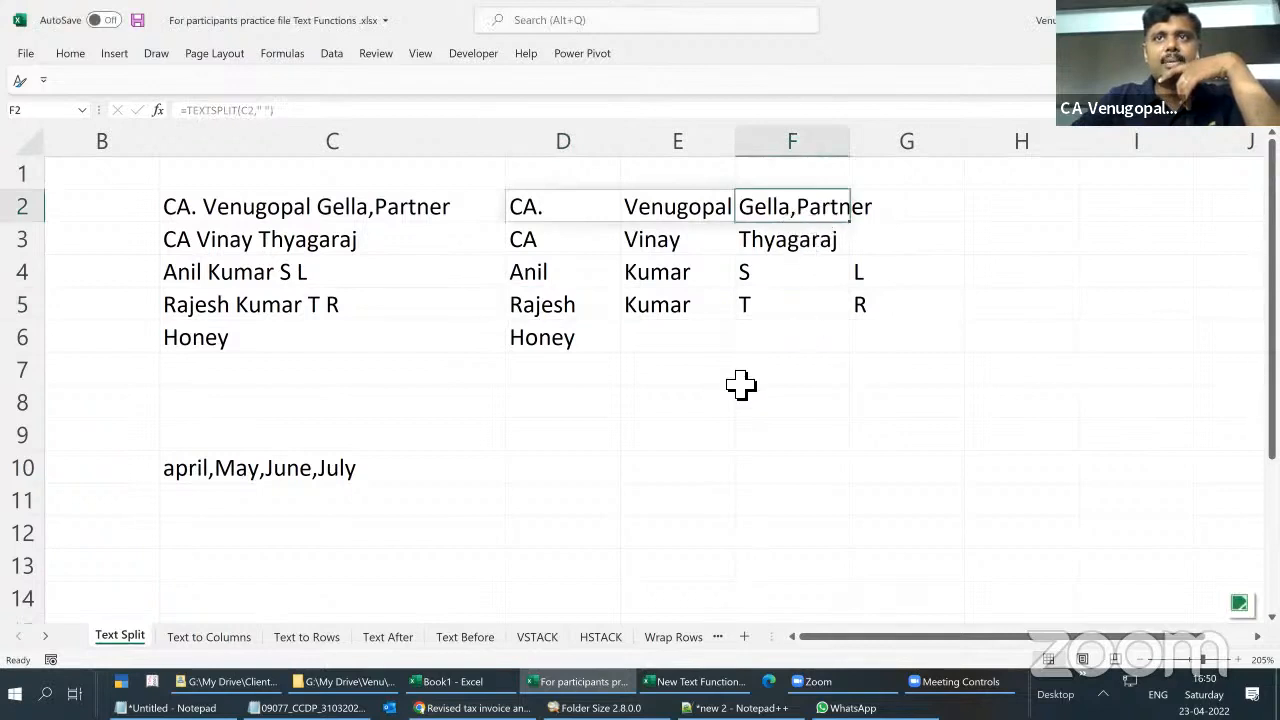
click(684, 380)
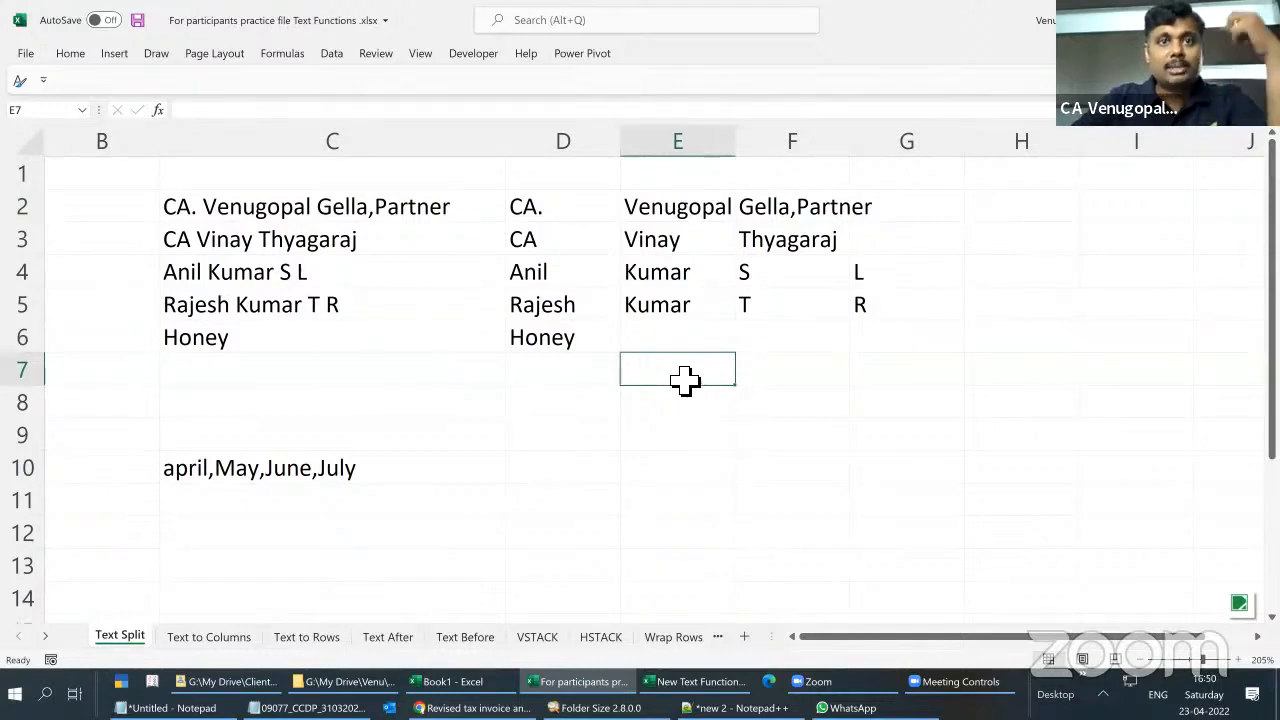
click(531, 208)
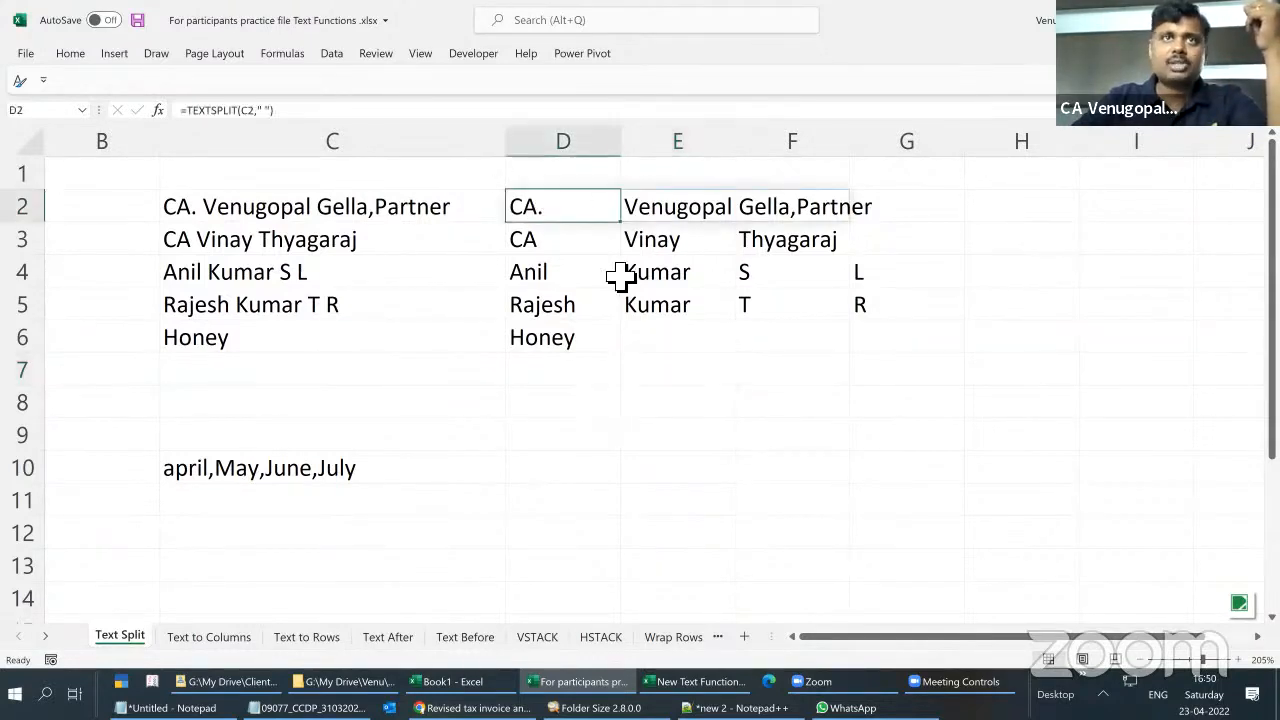
click(557, 175)
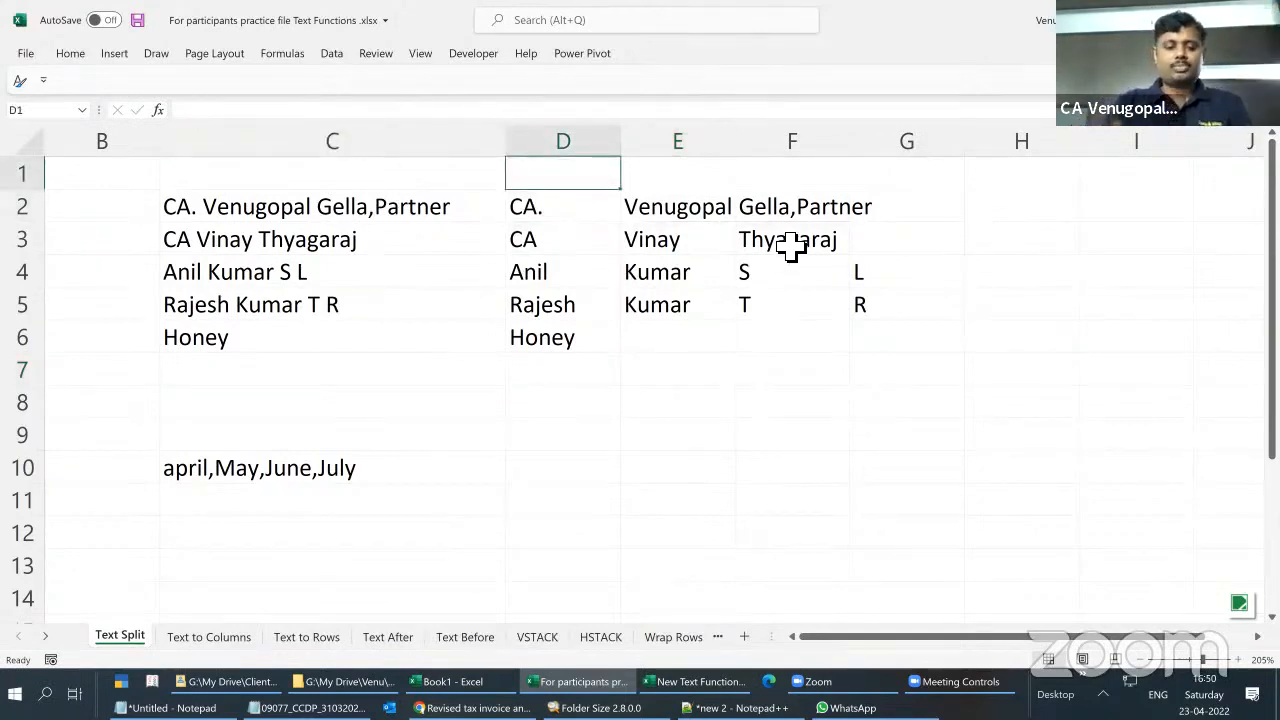
Enter =FORMULATEXT(D2) in cell D1 to show the TEXTSPLIT formula above the split names
text(=for)
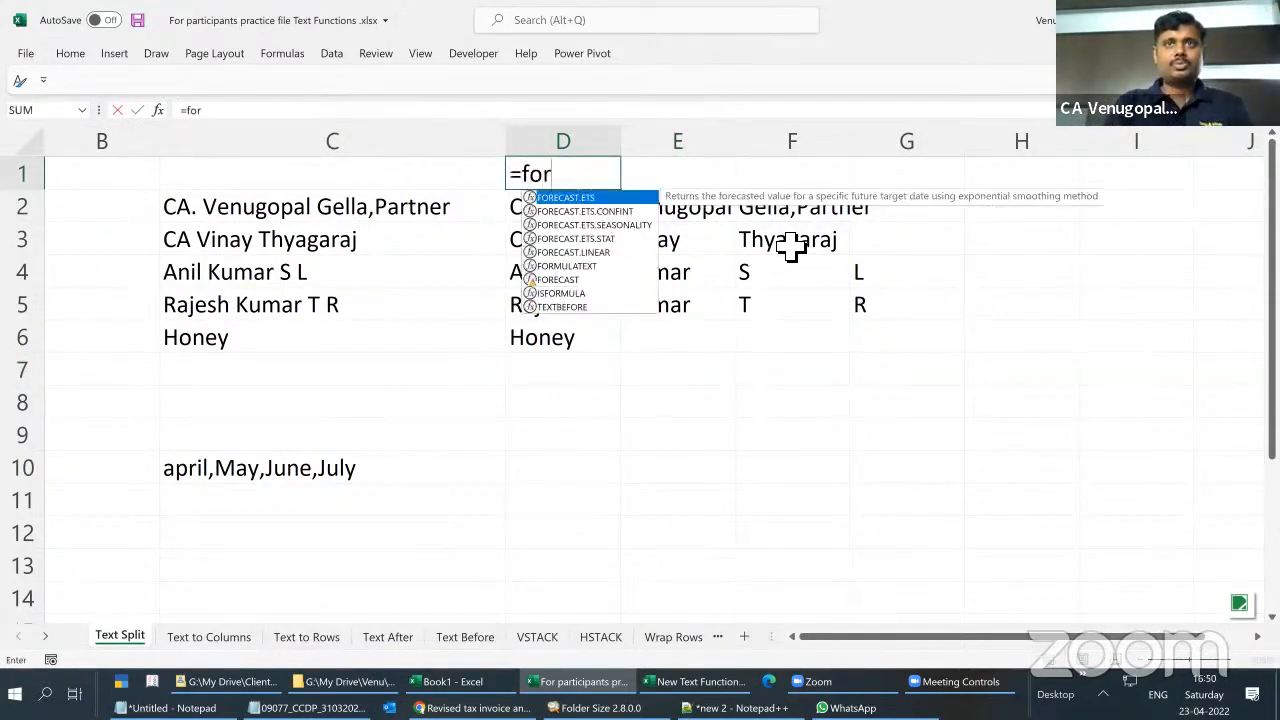
key(Down)
key(Down)
key(Down)
key(Down)
key(Down)
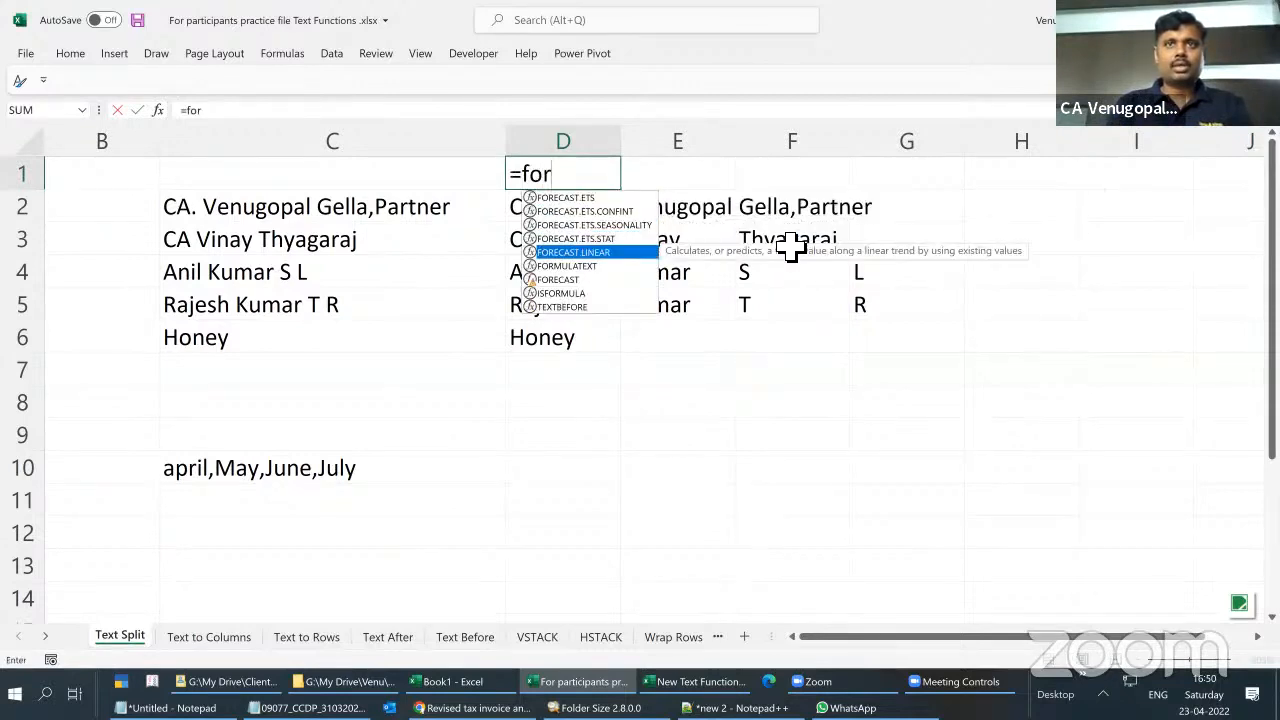
key(Tab)
key(Down)
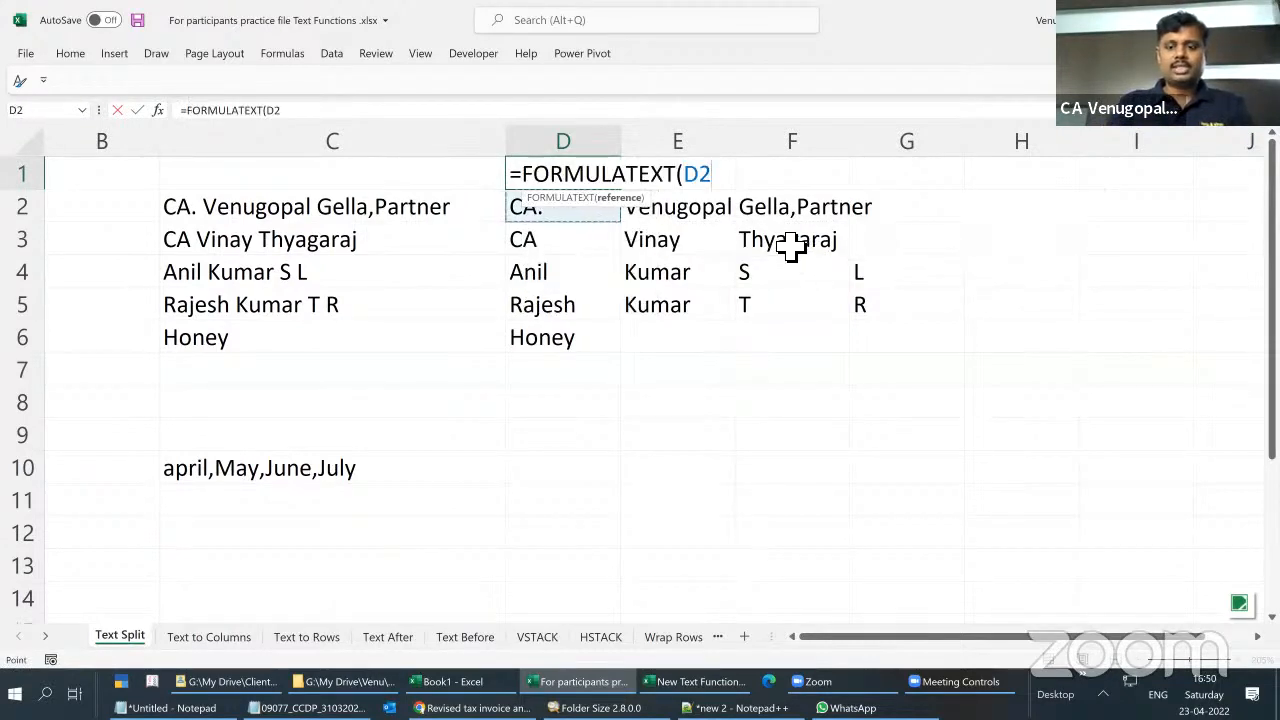
text())
key(ctrl+Return)
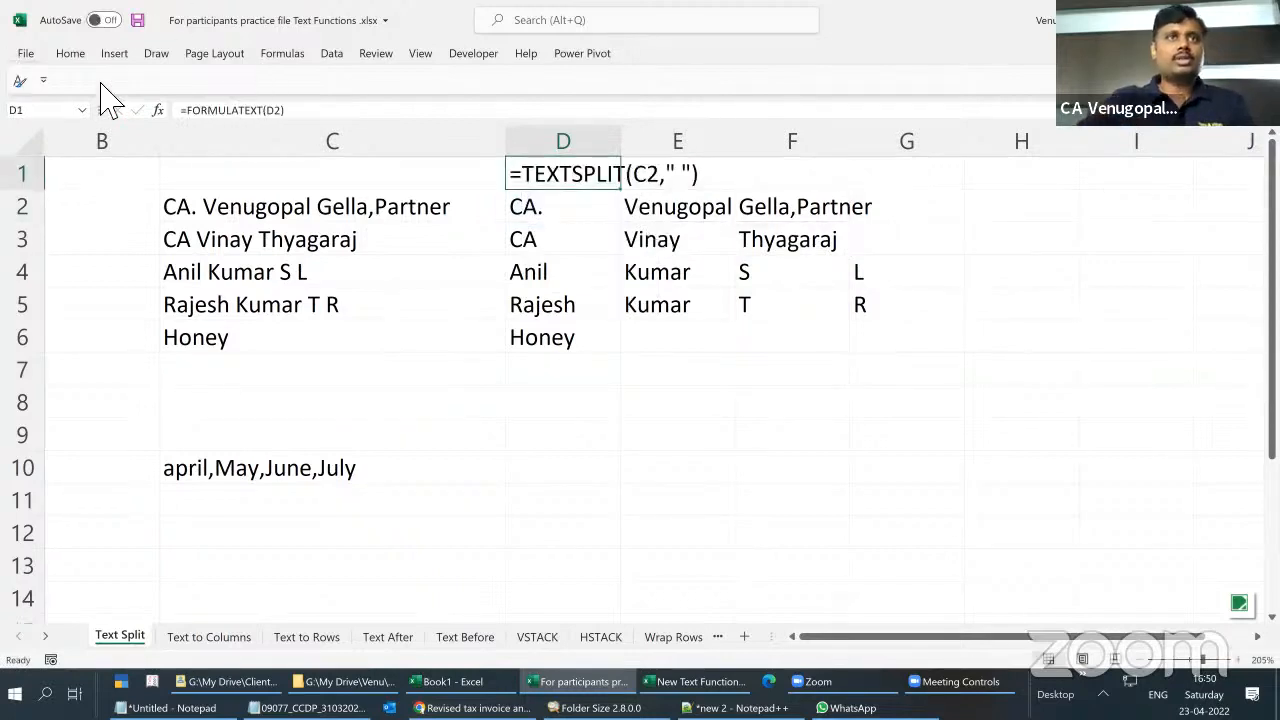
Set the font colour of the formula text in D1 to standard red
click(70, 53)
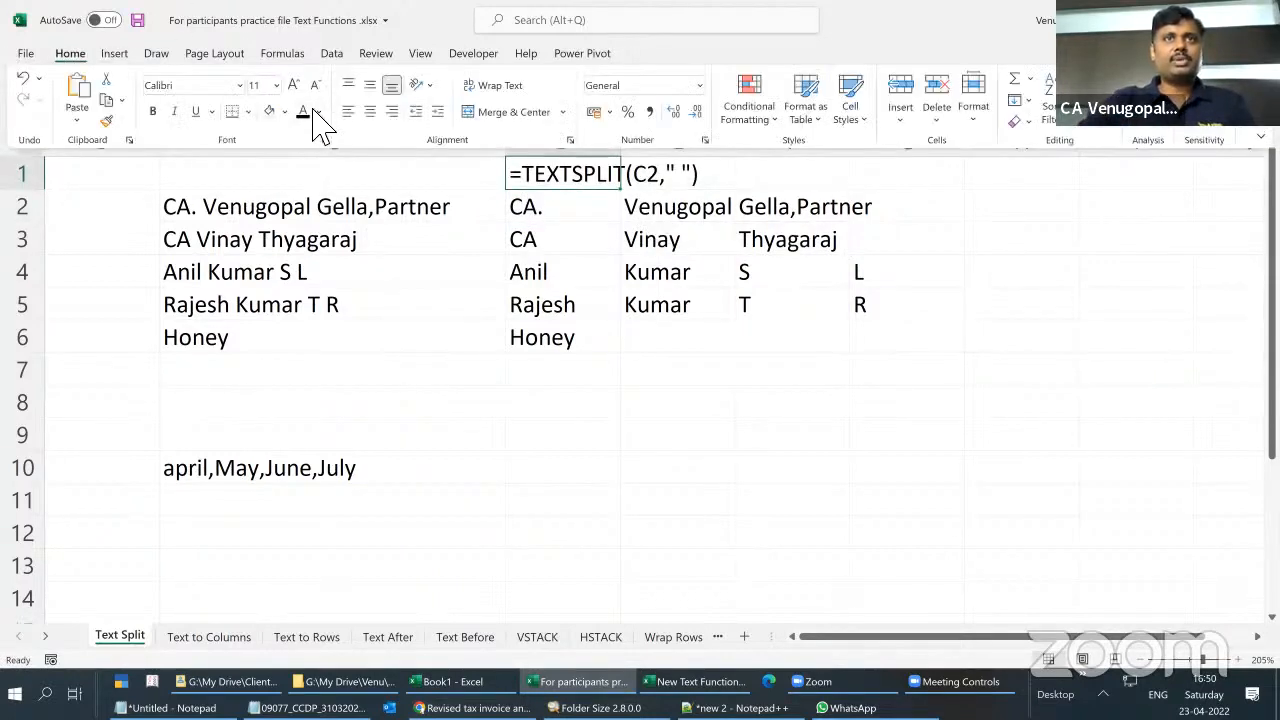
click(320, 111)
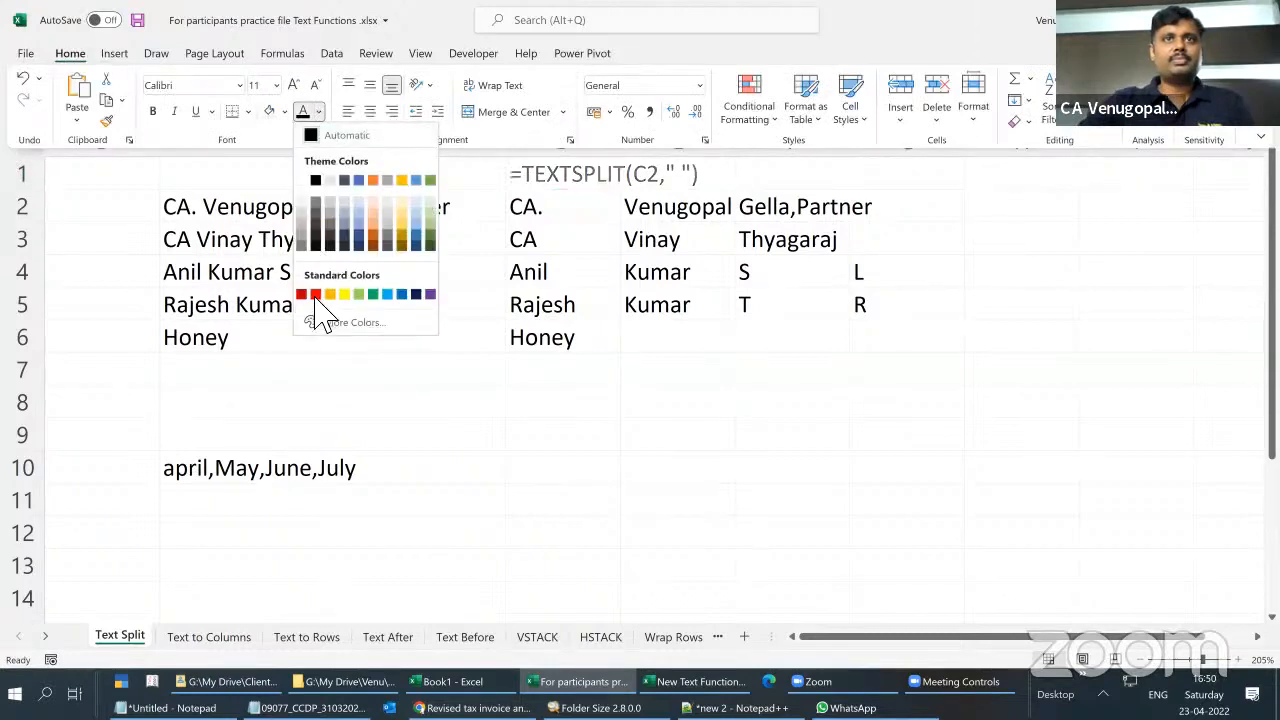
click(313, 292)
click(559, 455)
click(558, 453)
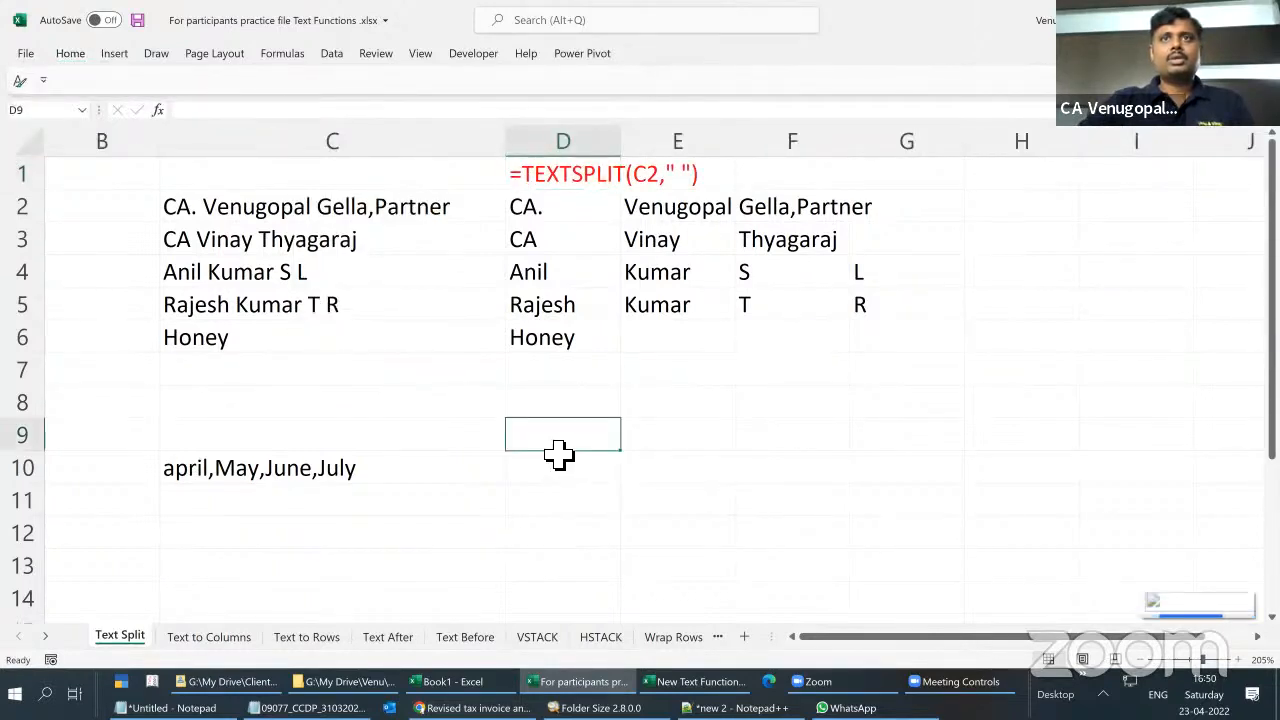
Change the D2 formula to =TEXTSPLIT(C2,{" ",".",","},) so it splits at spaces, full stops and commas
click(542, 216)
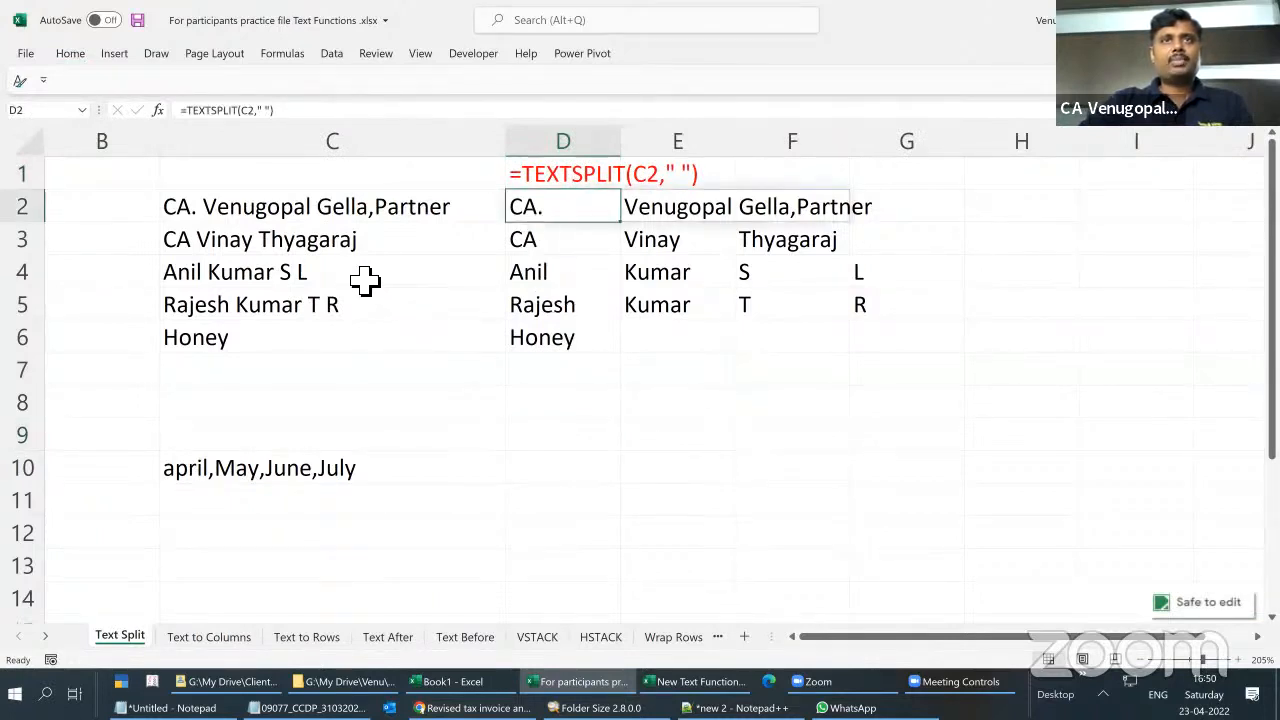
key(F2)
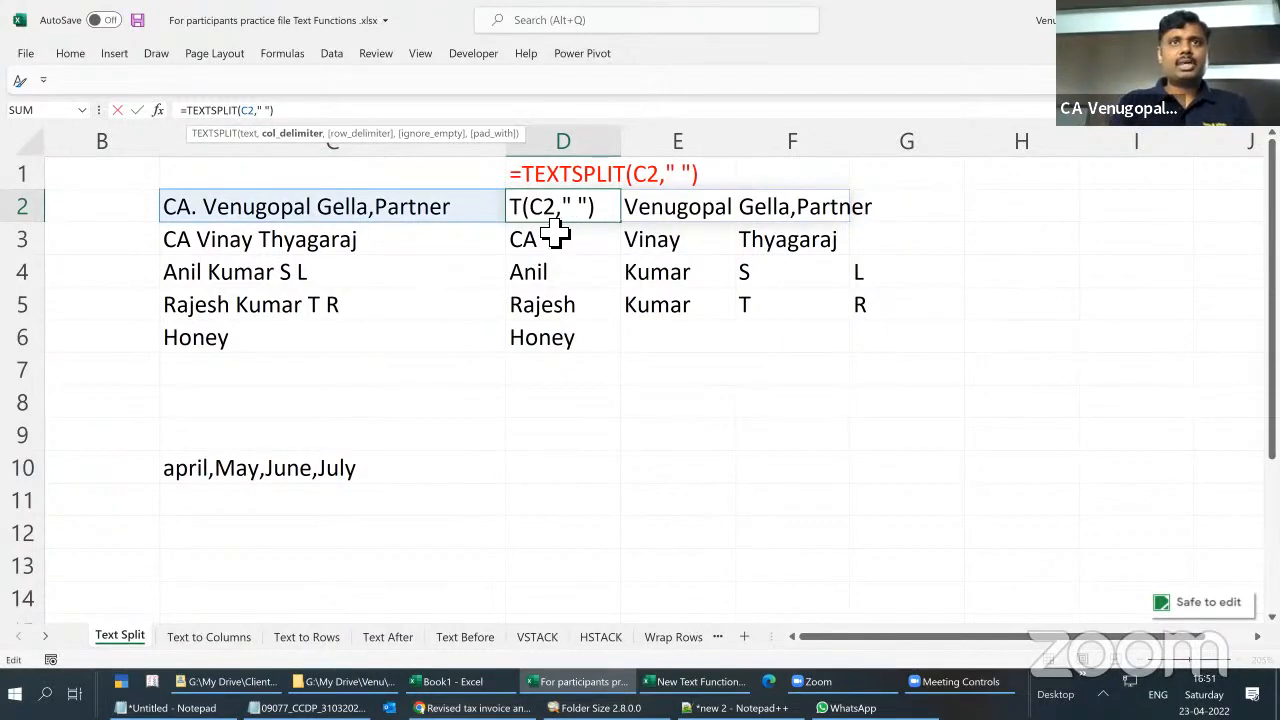
text({)
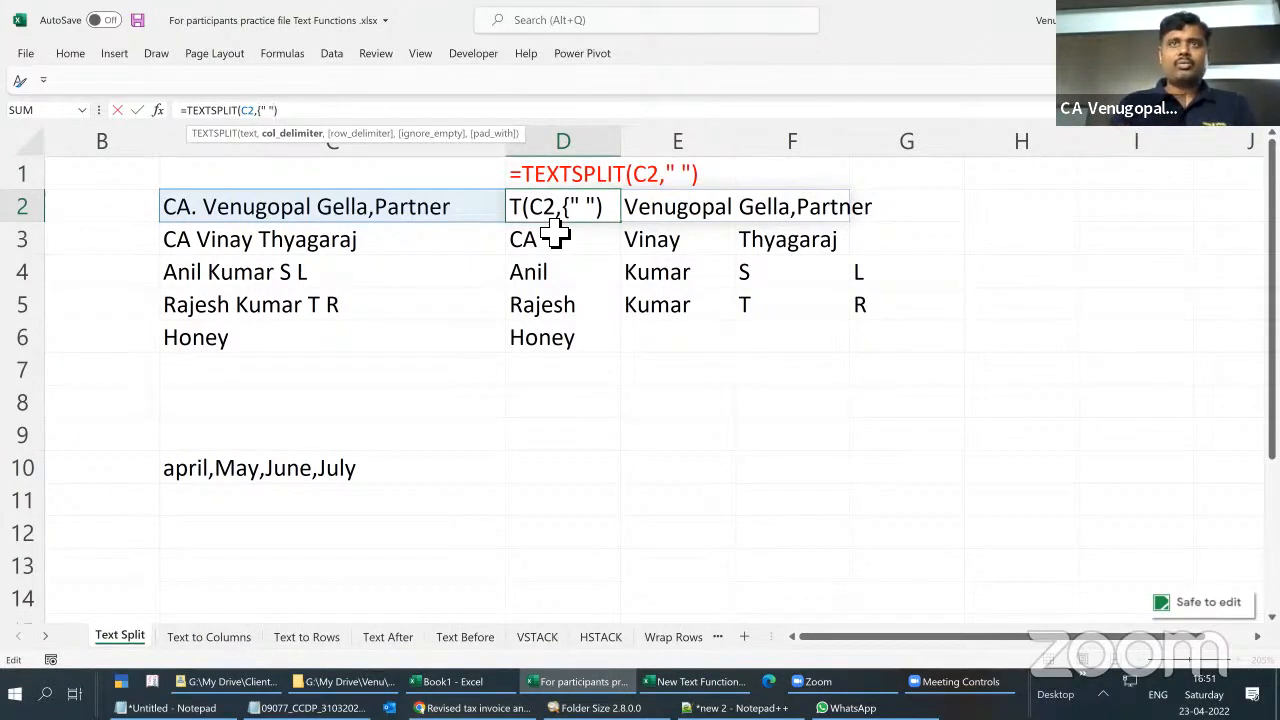
text(,".")
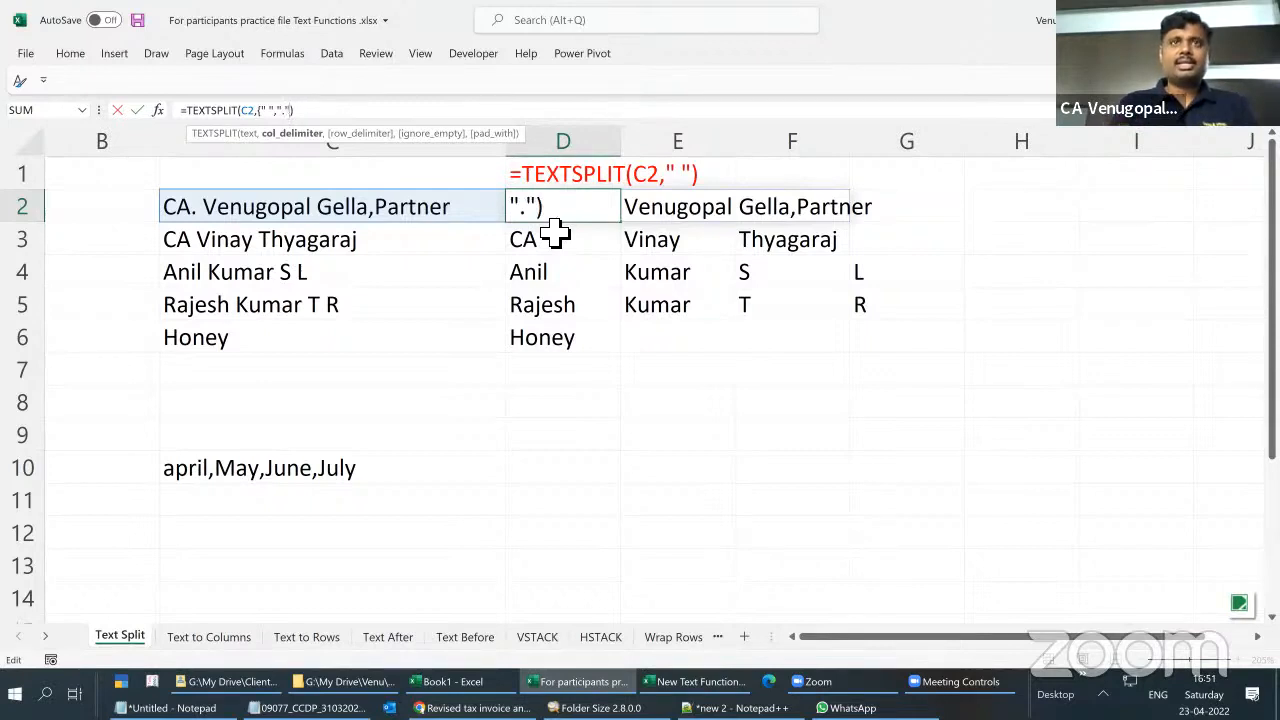
text(,")
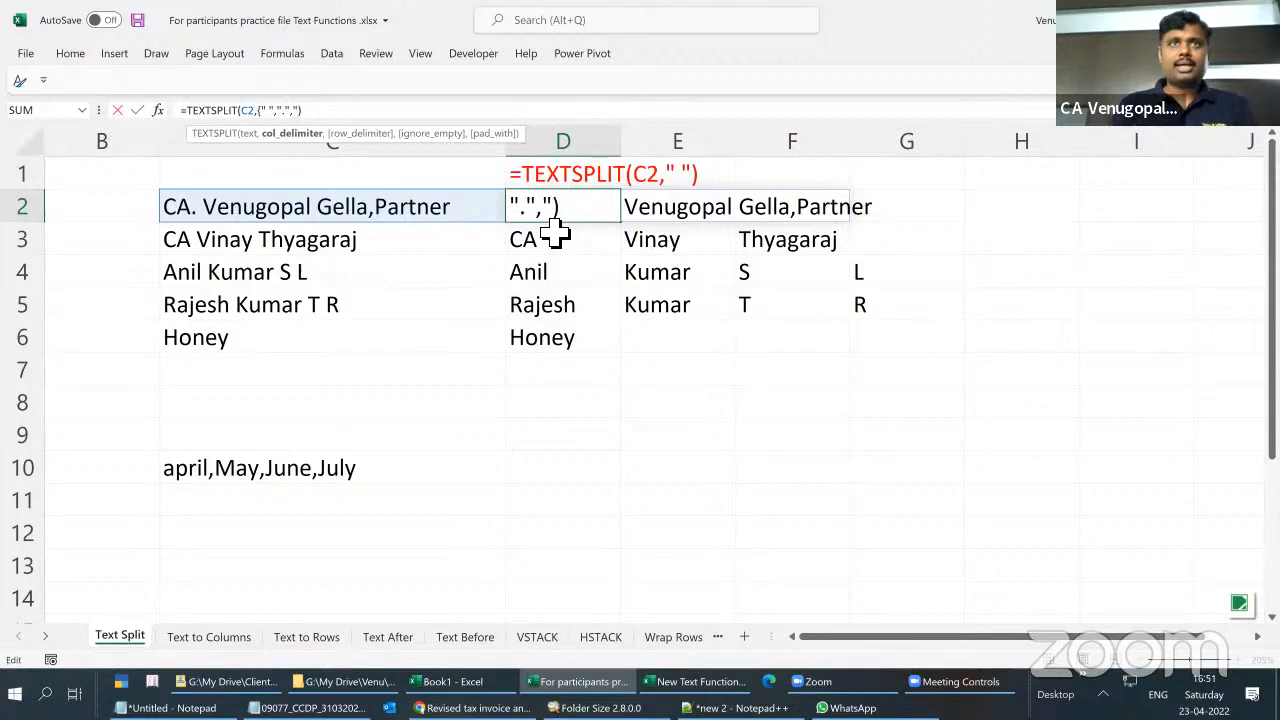
text(,")
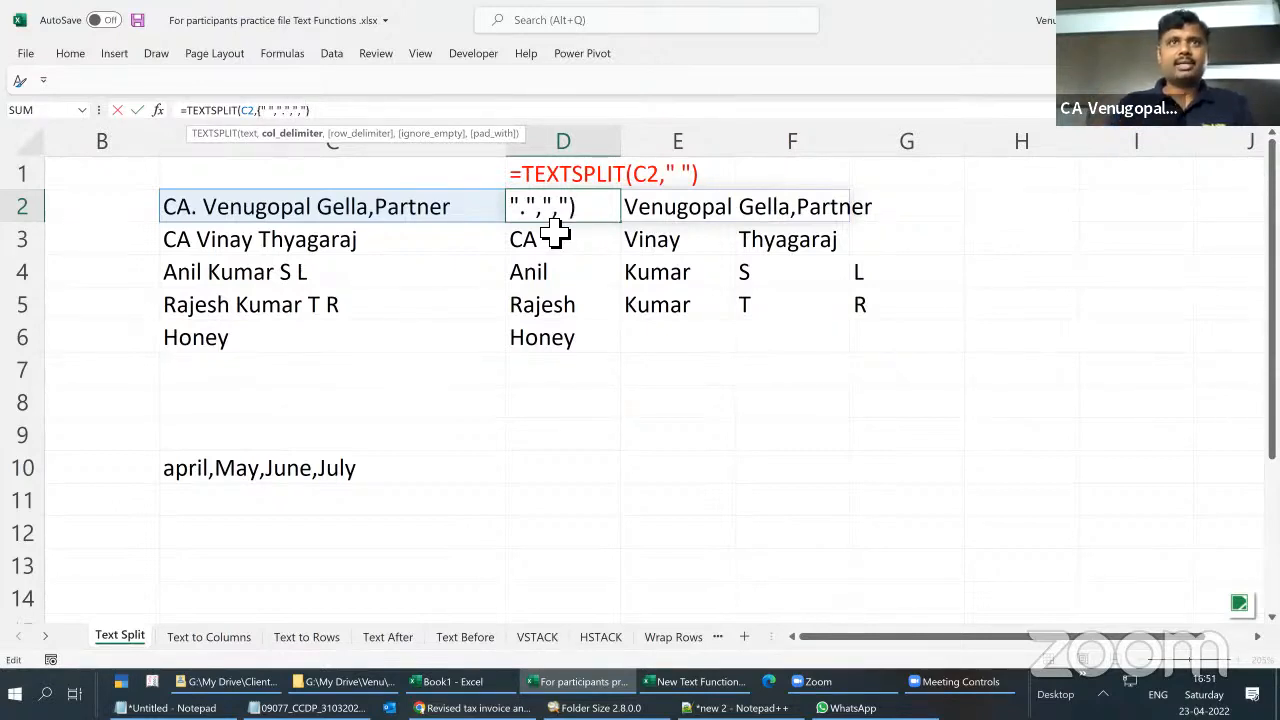
text(},)
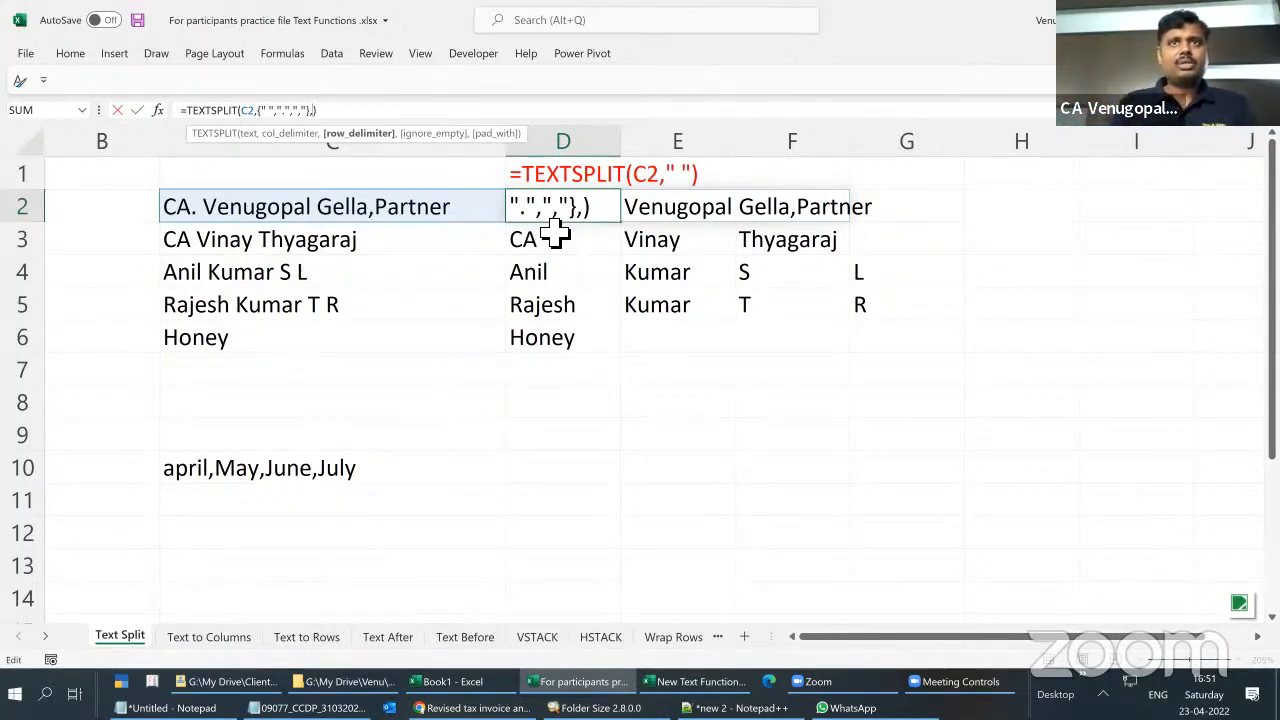
key(Return)
key(Down)
key(Down)
key(Down)
key(Down)
key(Down)
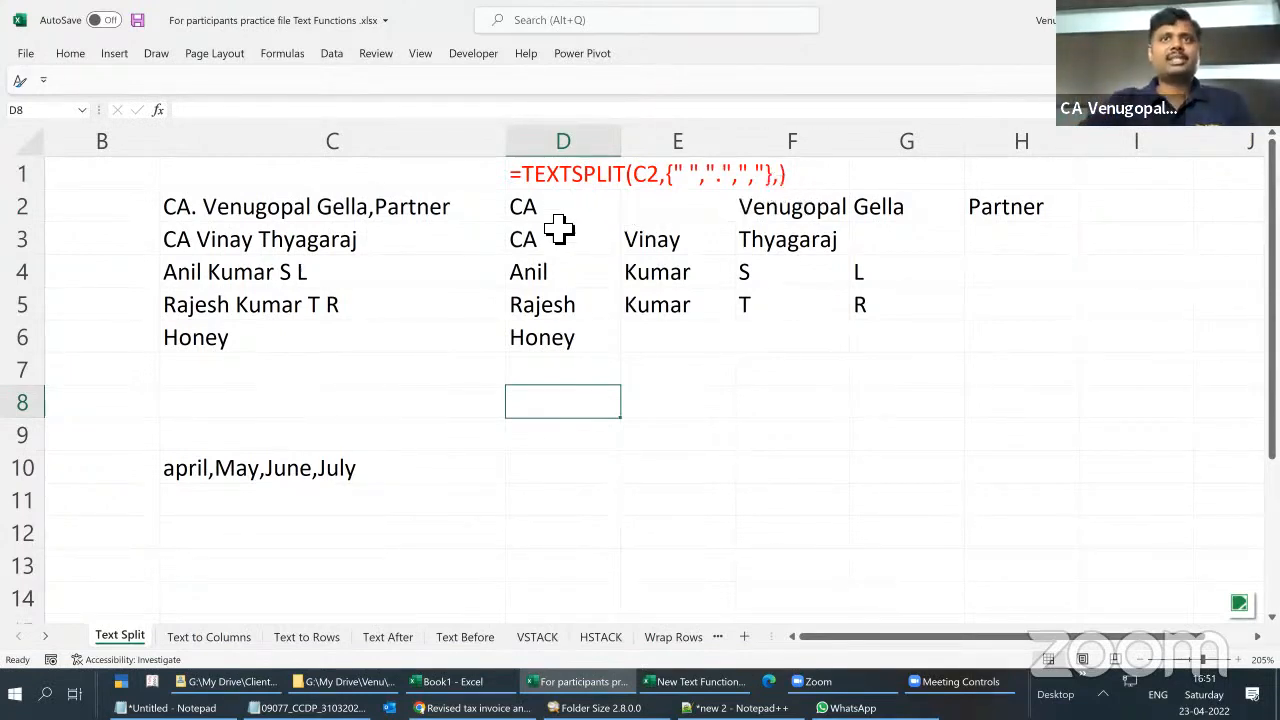
Set the ignore_empty argument to TRUE in D2, making the formula =TEXTSPLIT(C2,{" ",".",","},,TRUE)
click(545, 214)
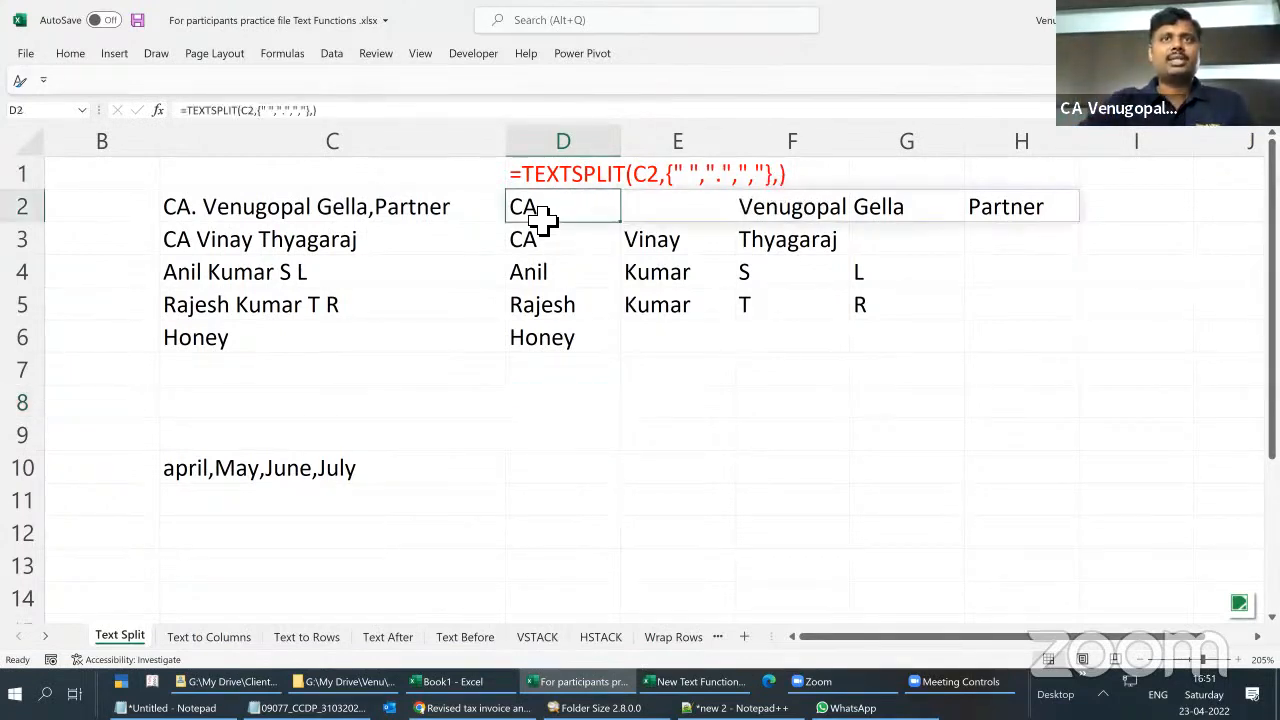
click(329, 115)
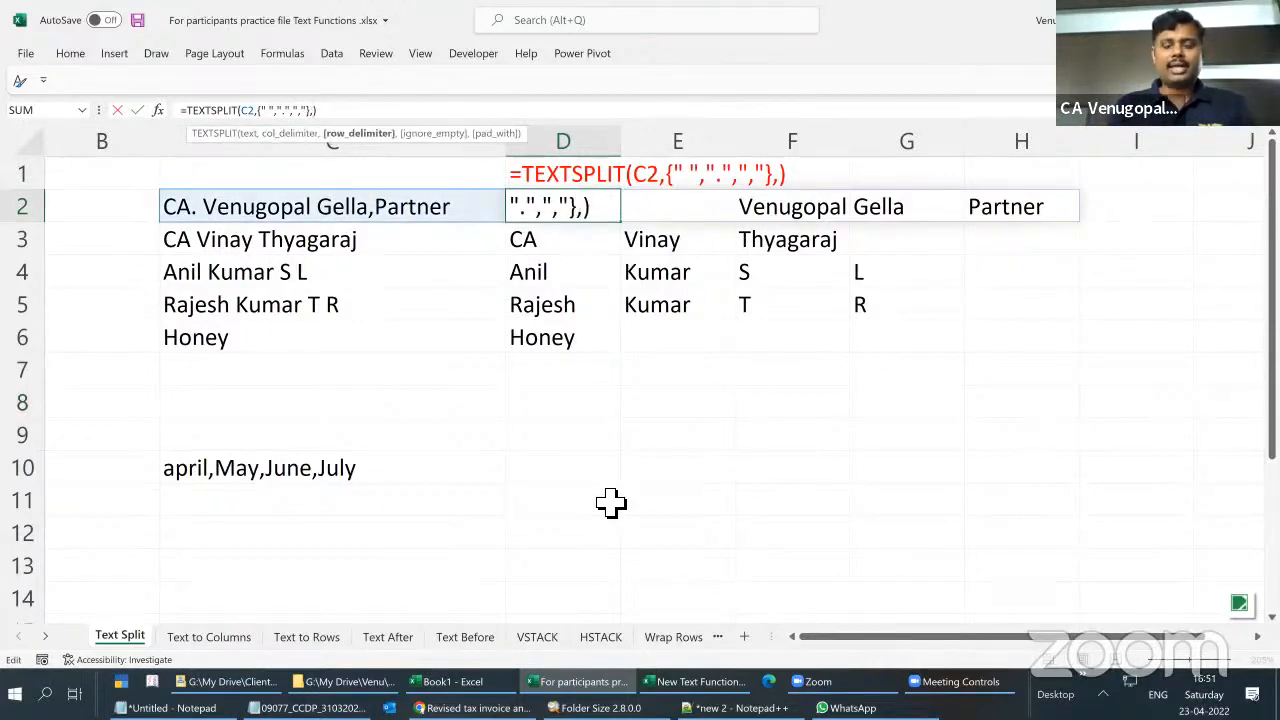
text(,)
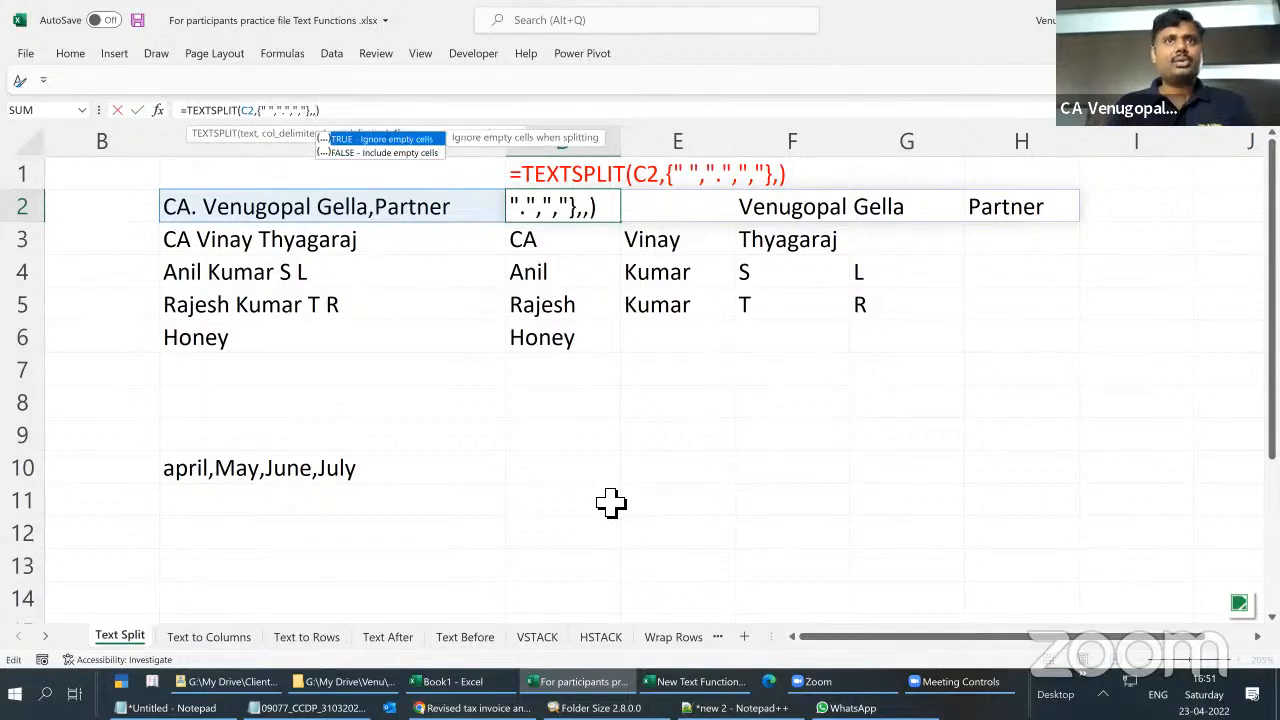
key(Return)
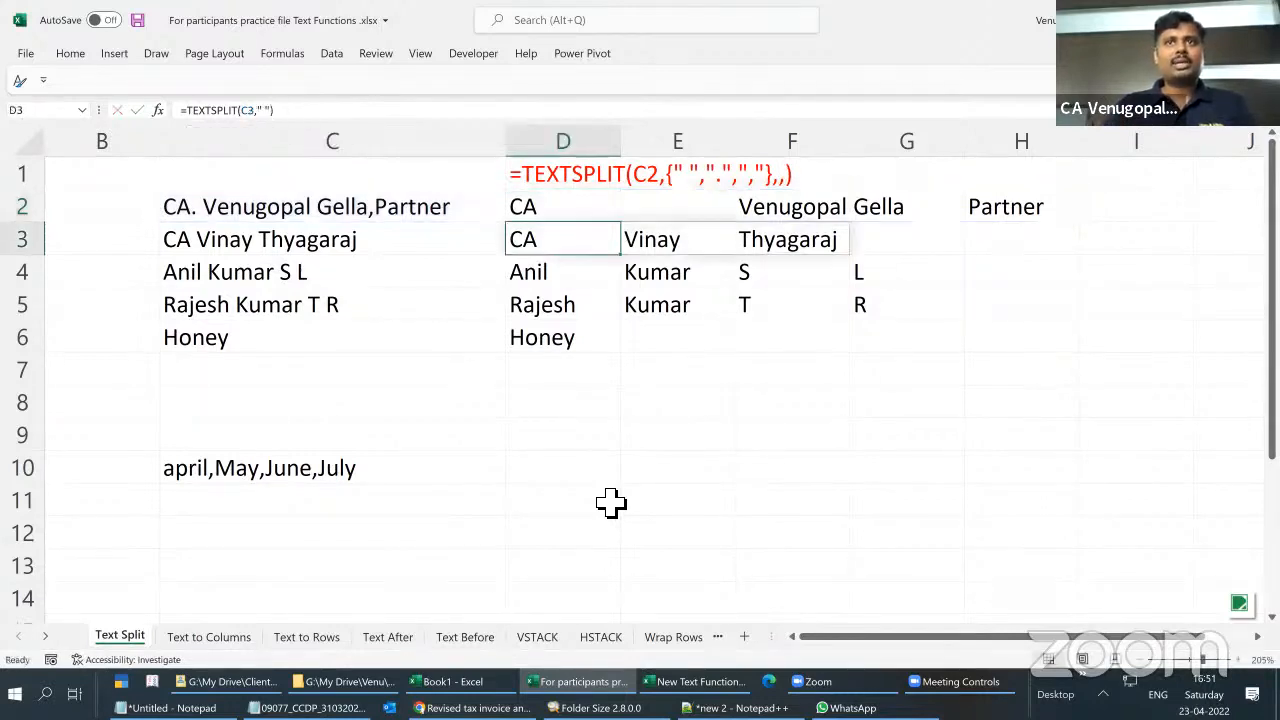
key(Up)
key(F2)
key(Left)
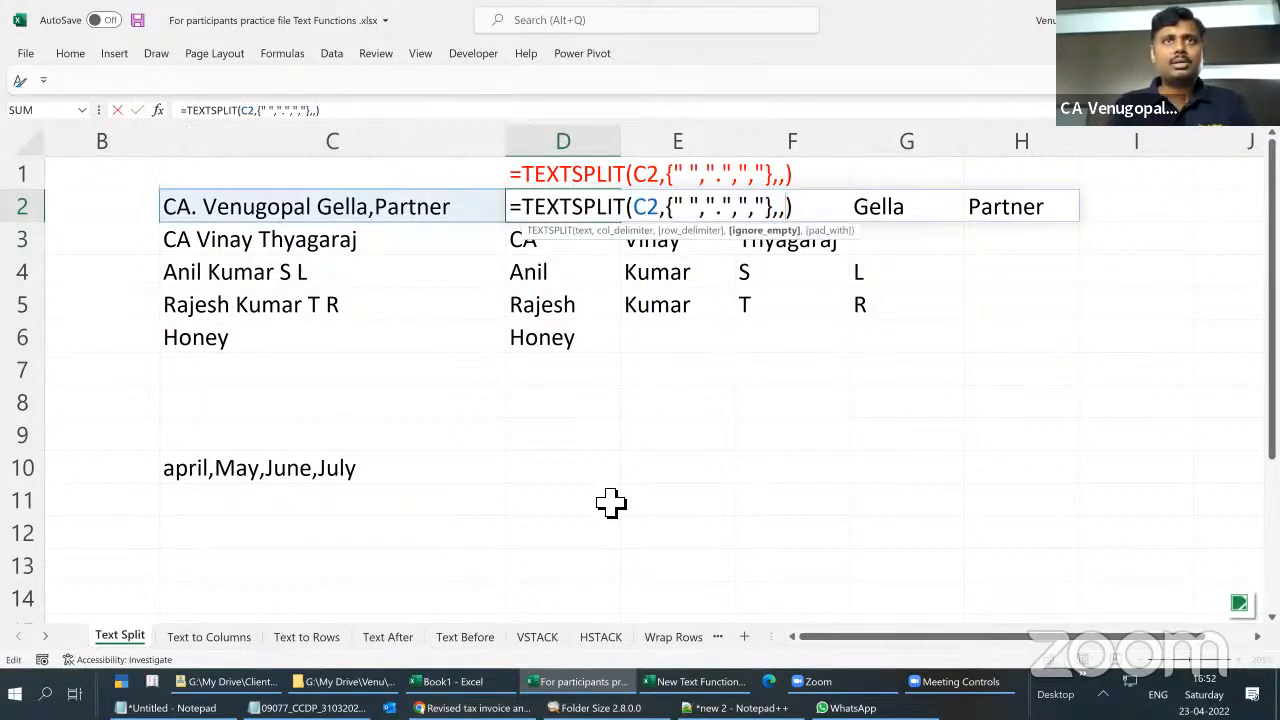
key(Left)
key(Right)
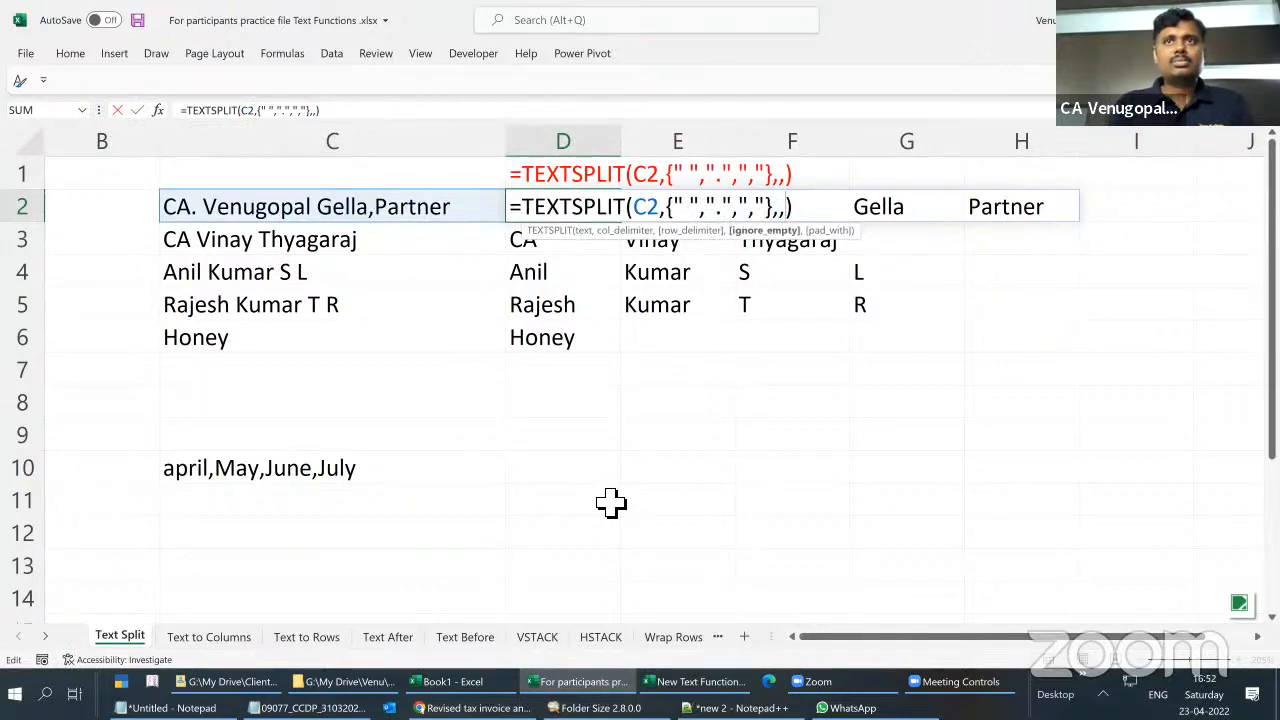
key(BackSpace)
text(,)
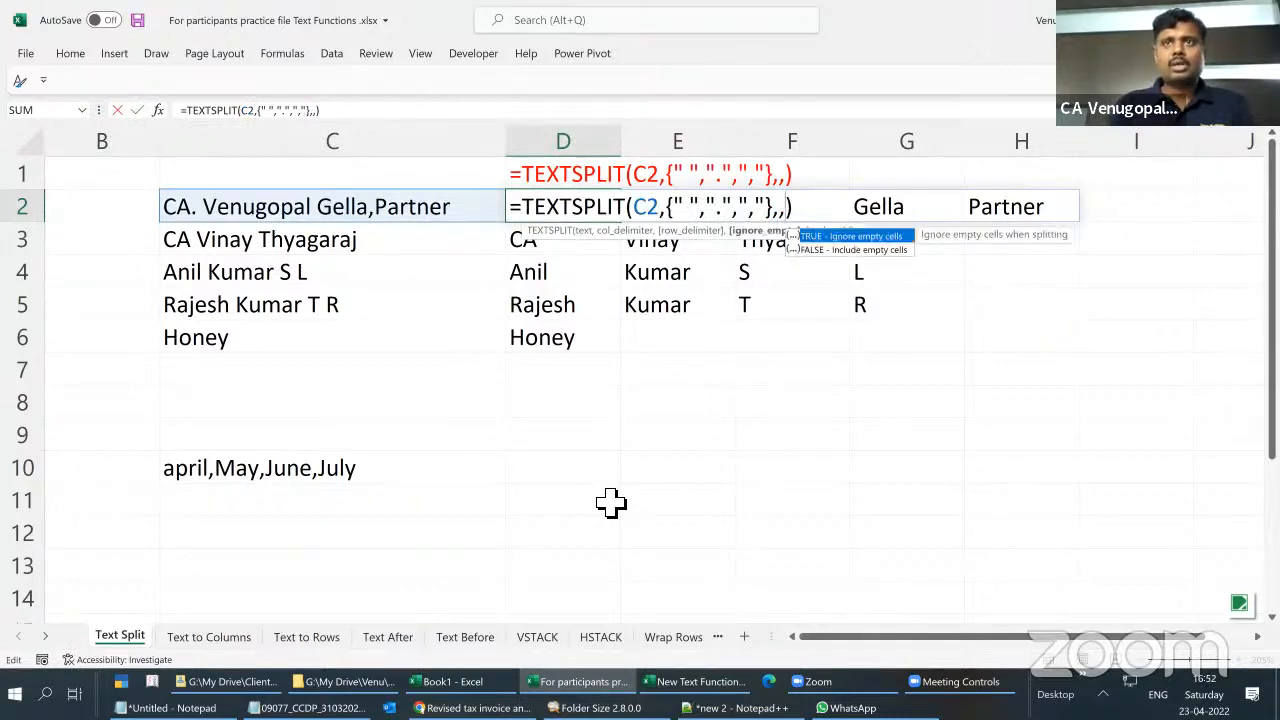
key(Tab)
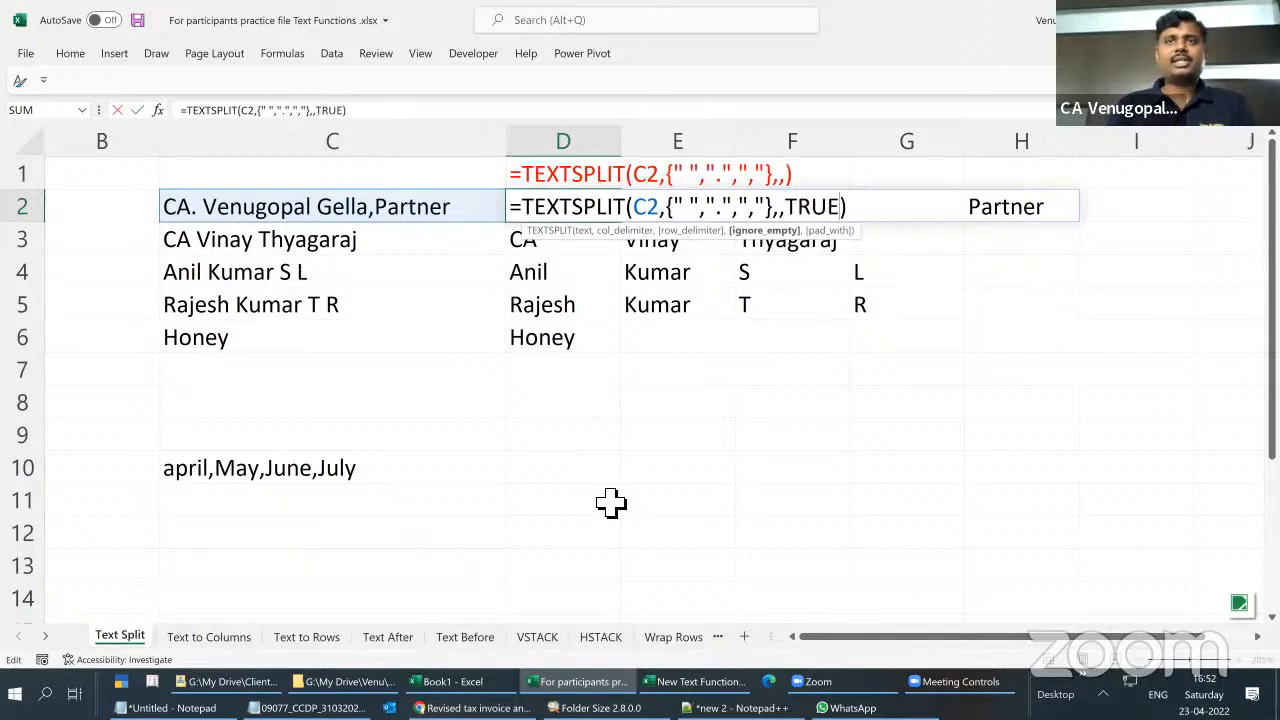
key(Return)
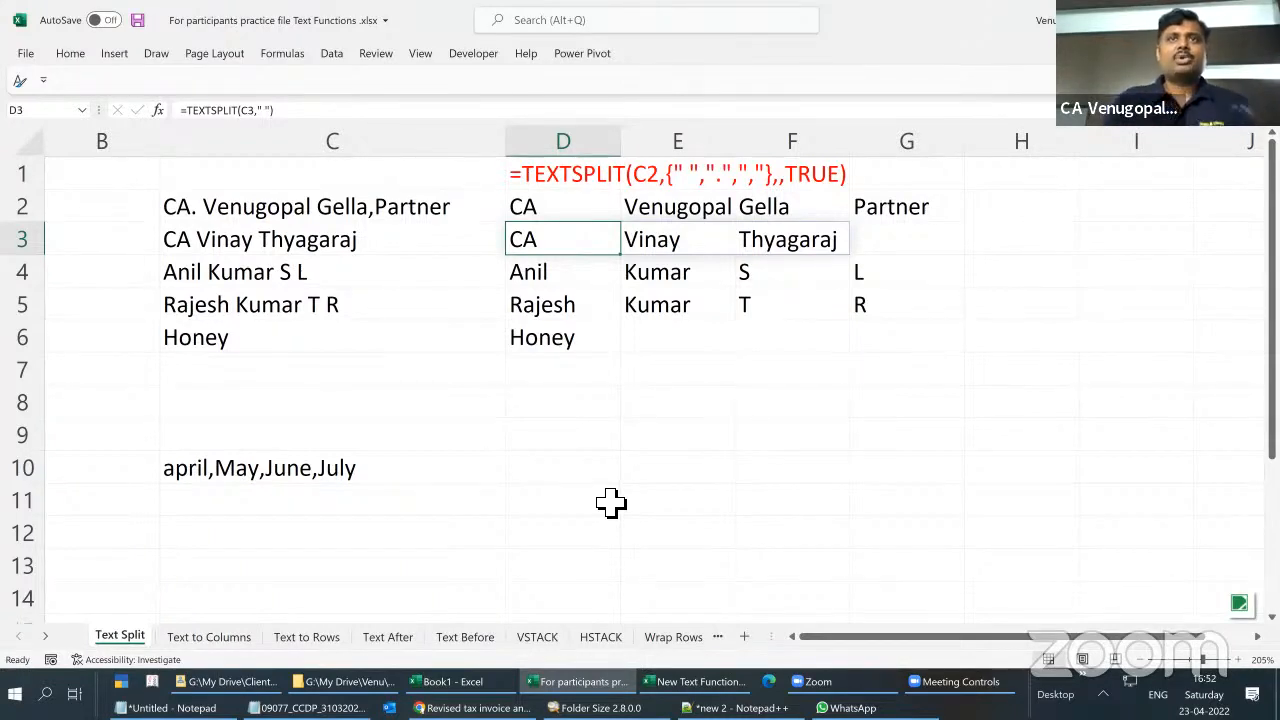
Inspect the FORMULATEXT formula in D1 without changing it
key(Up)
key(Up)
key(F2)
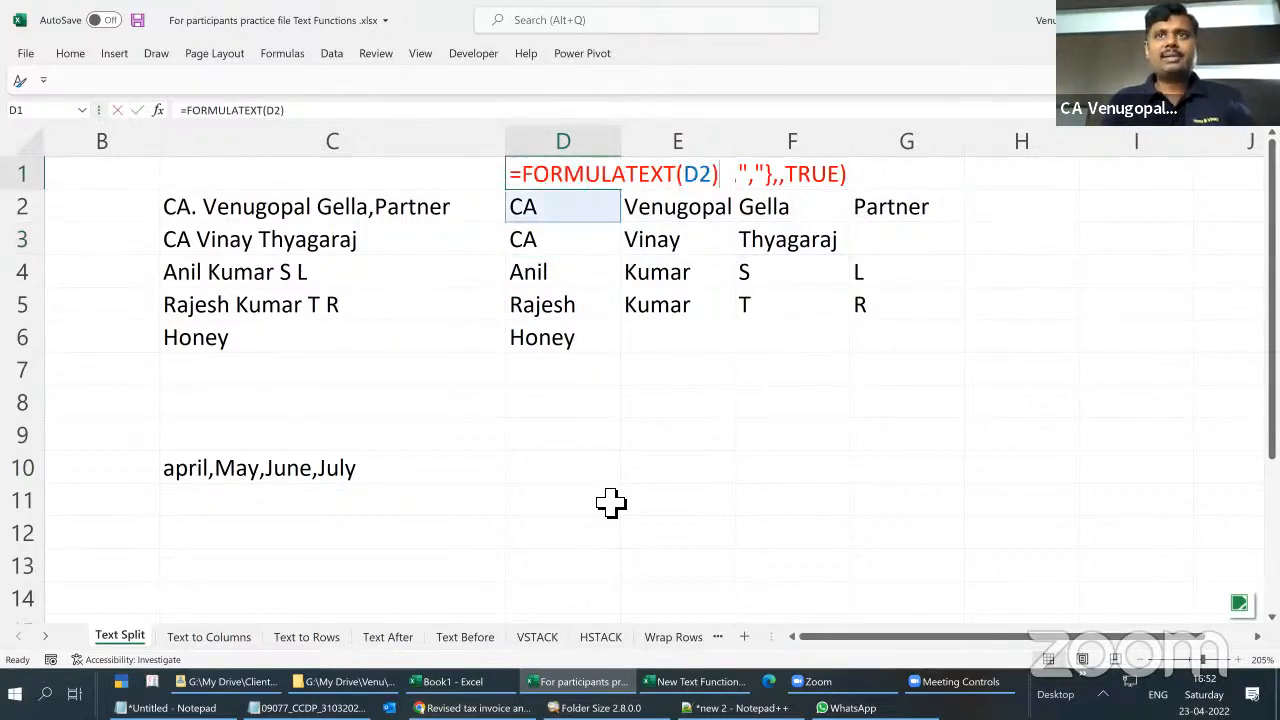
key(Escape)
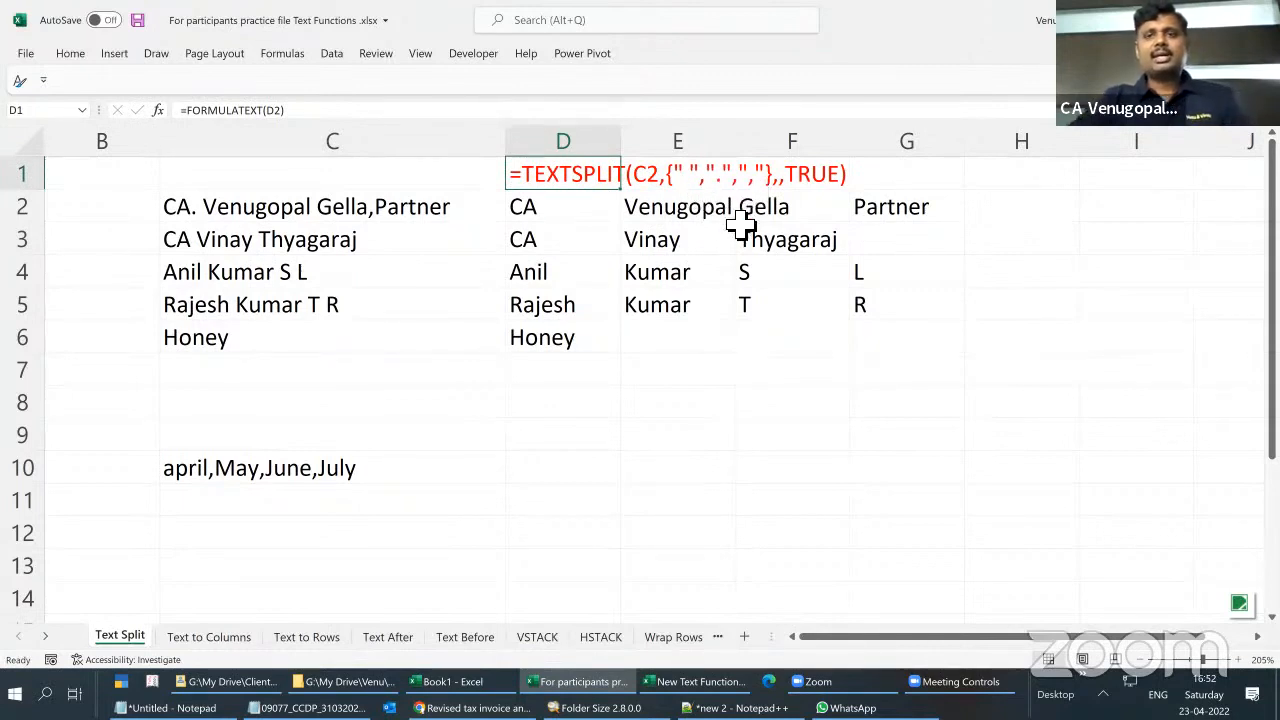
click(629, 96)
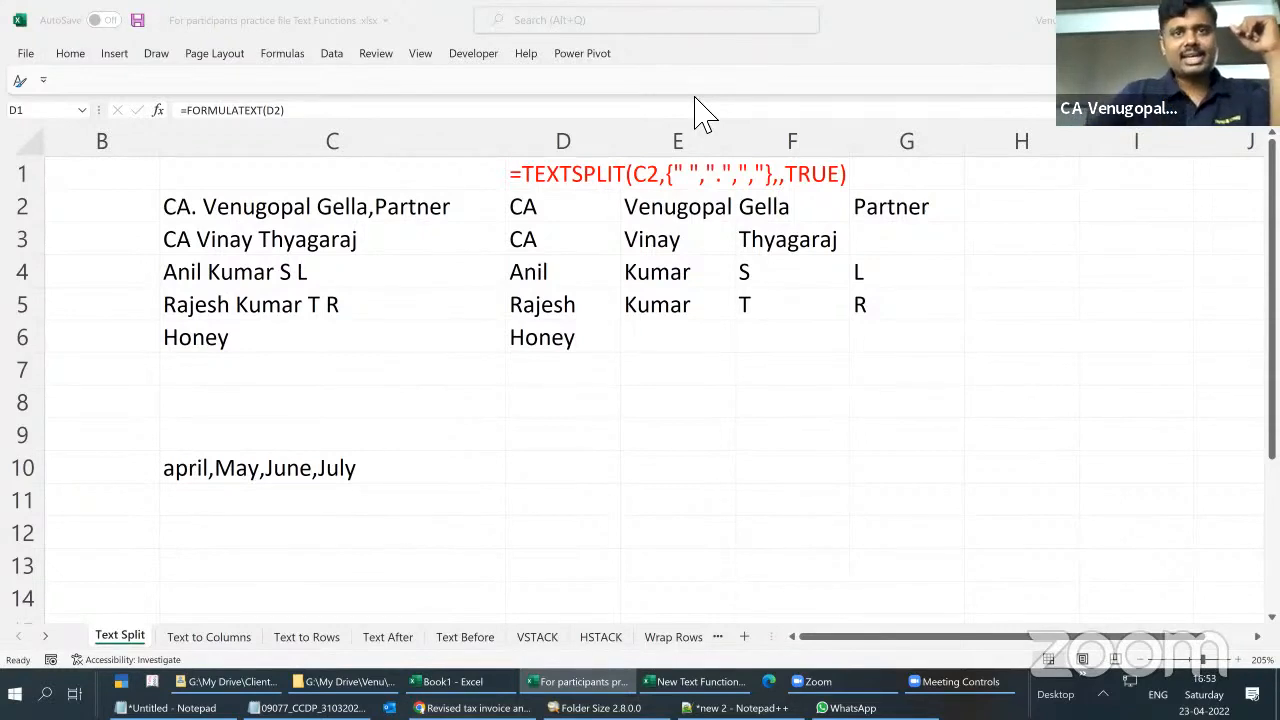
click(530, 491)
click(545, 479)
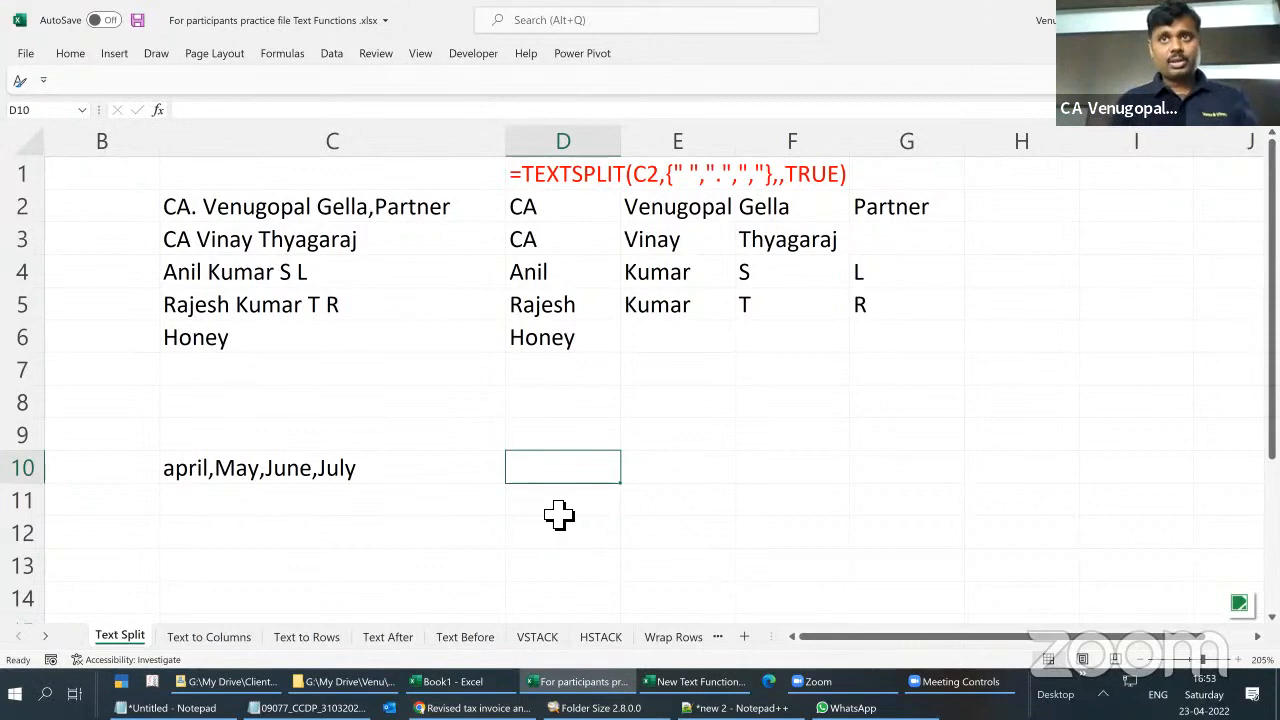
text(=)
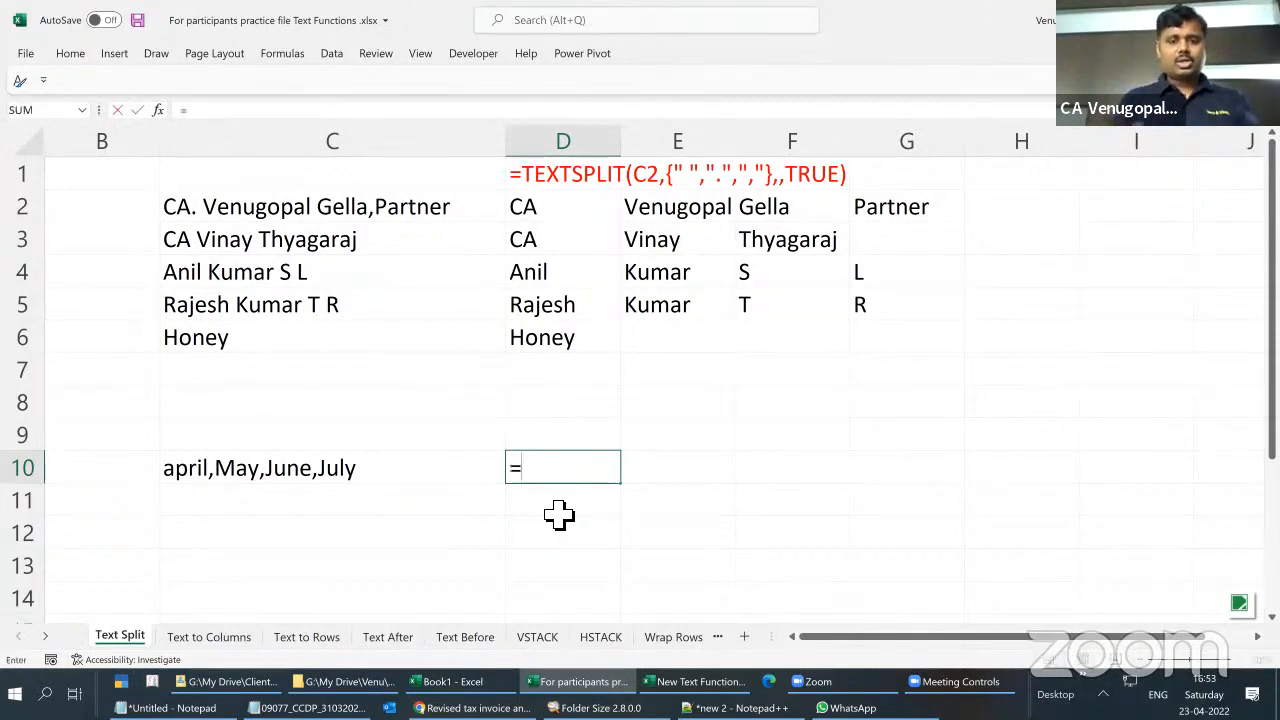
text(tex)
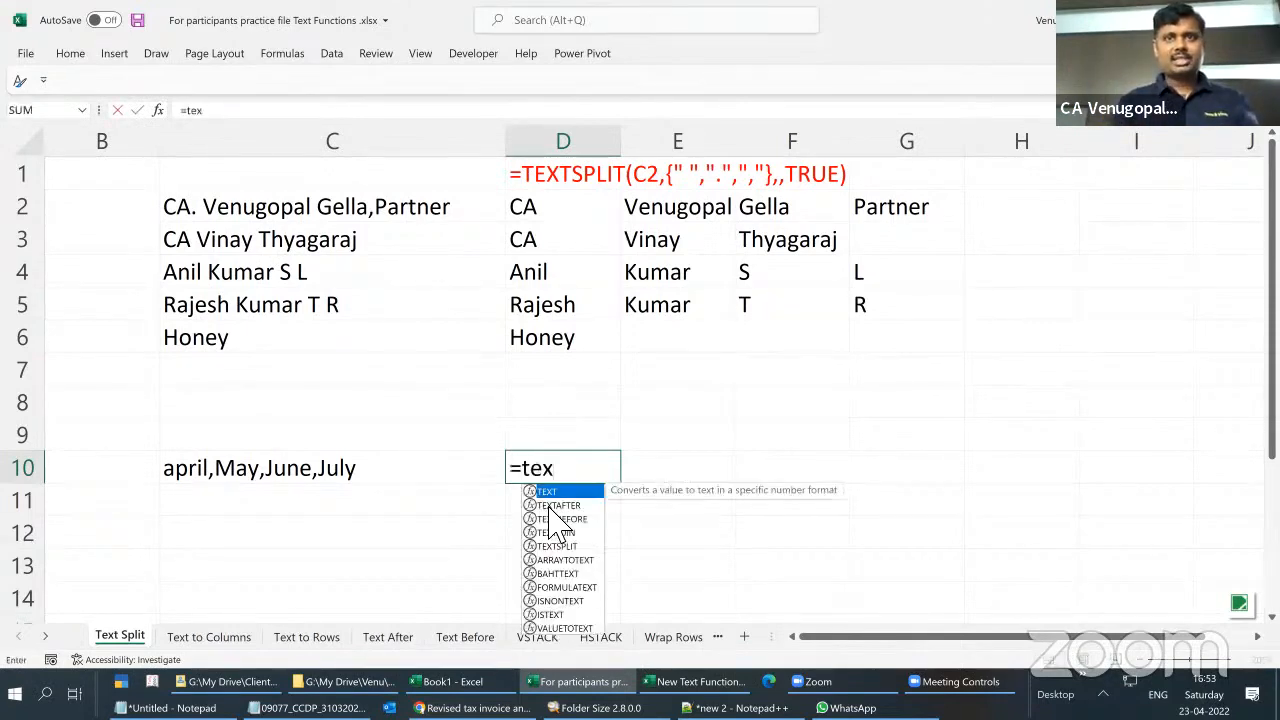
key(Down)
key(Down)
key(Down)
key(Down)
key(Tab)
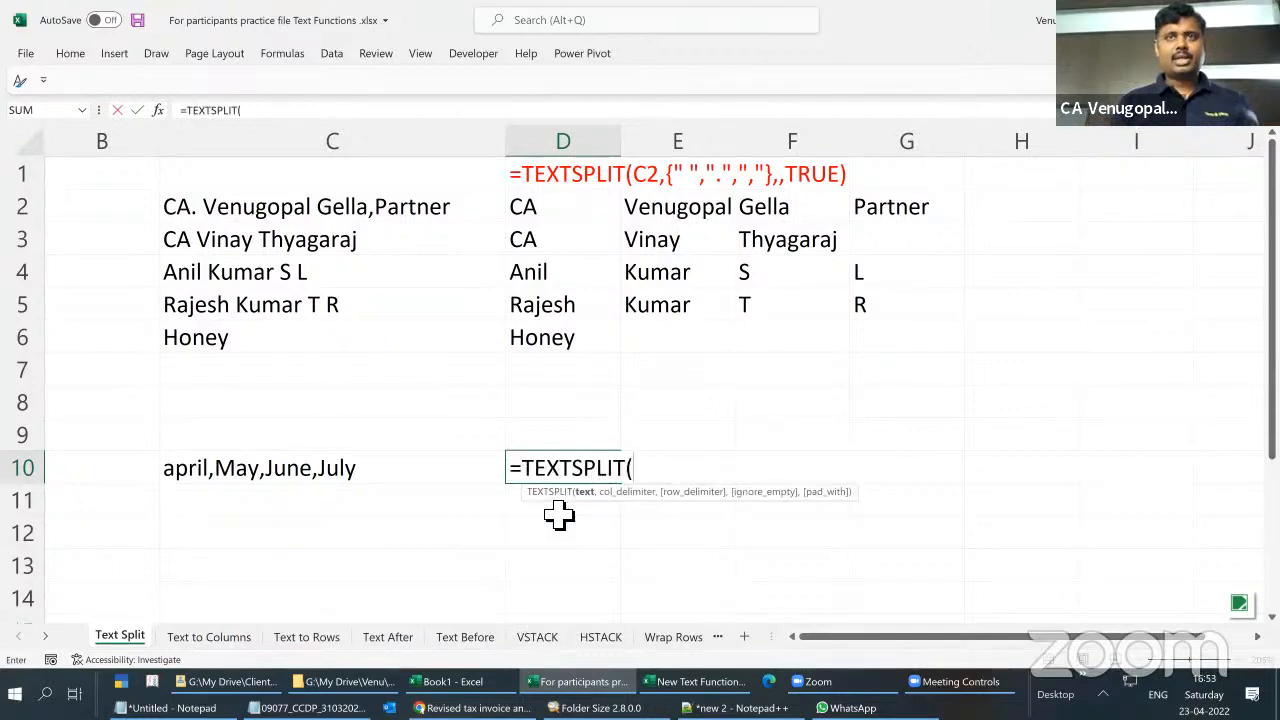
key(Escape)
Copy the red FORMULATEXT formula from D1 to D9, above the cell beside the month list
key(ctrl+Up)
key(ctrl+Up)
key(ctrl+c)
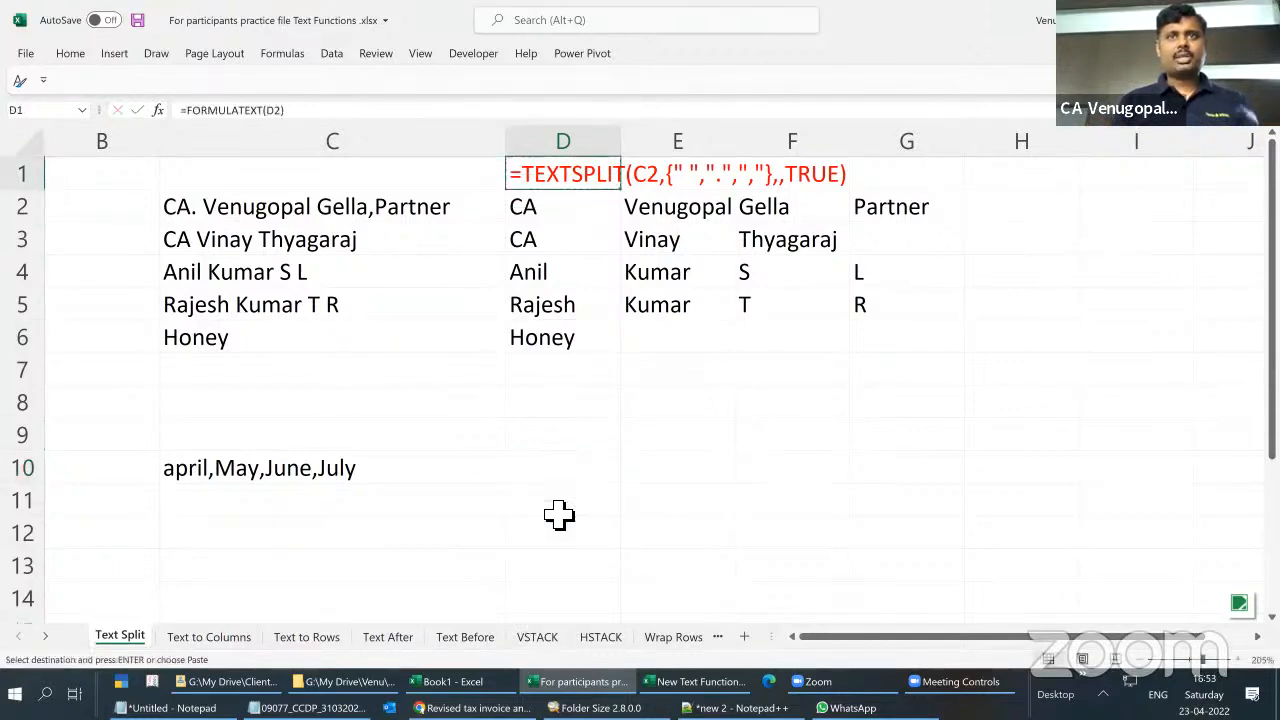
key(Down)
key(Down)
key(Down)
key(Down)
key(Down)
key(Down)
key(Down)
key(Down)
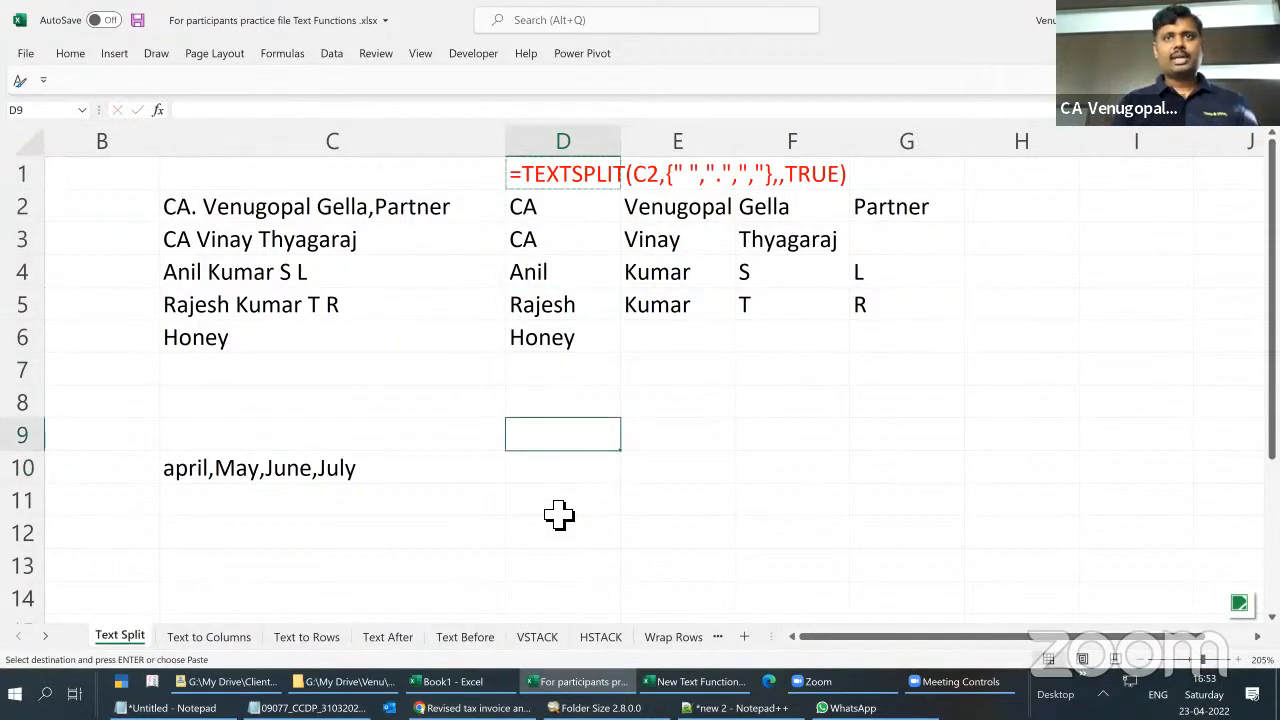
key(ctrl+v)
Enter =TEXTSPLIT(C10,,",") in D10 to split the comma-separated month list down into rows
key(Down)
text(=)
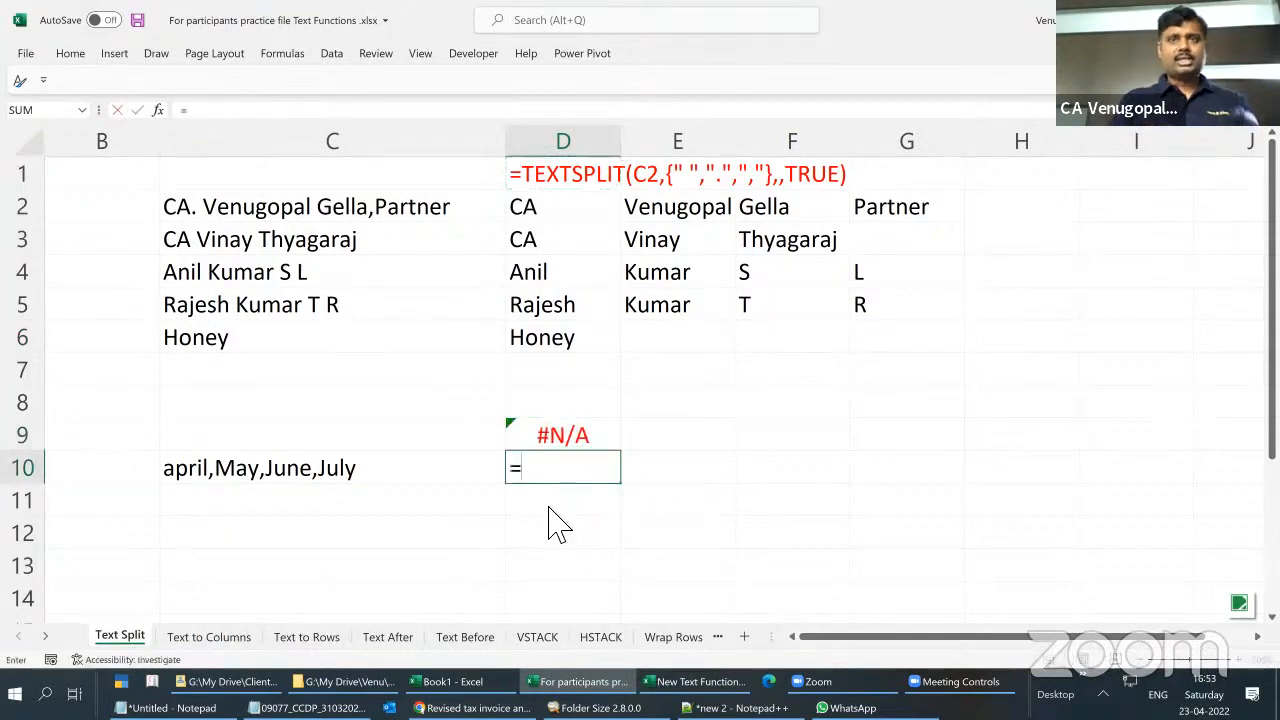
text(tex)
key(Down)
key(Down)
key(Down)
key(Down)
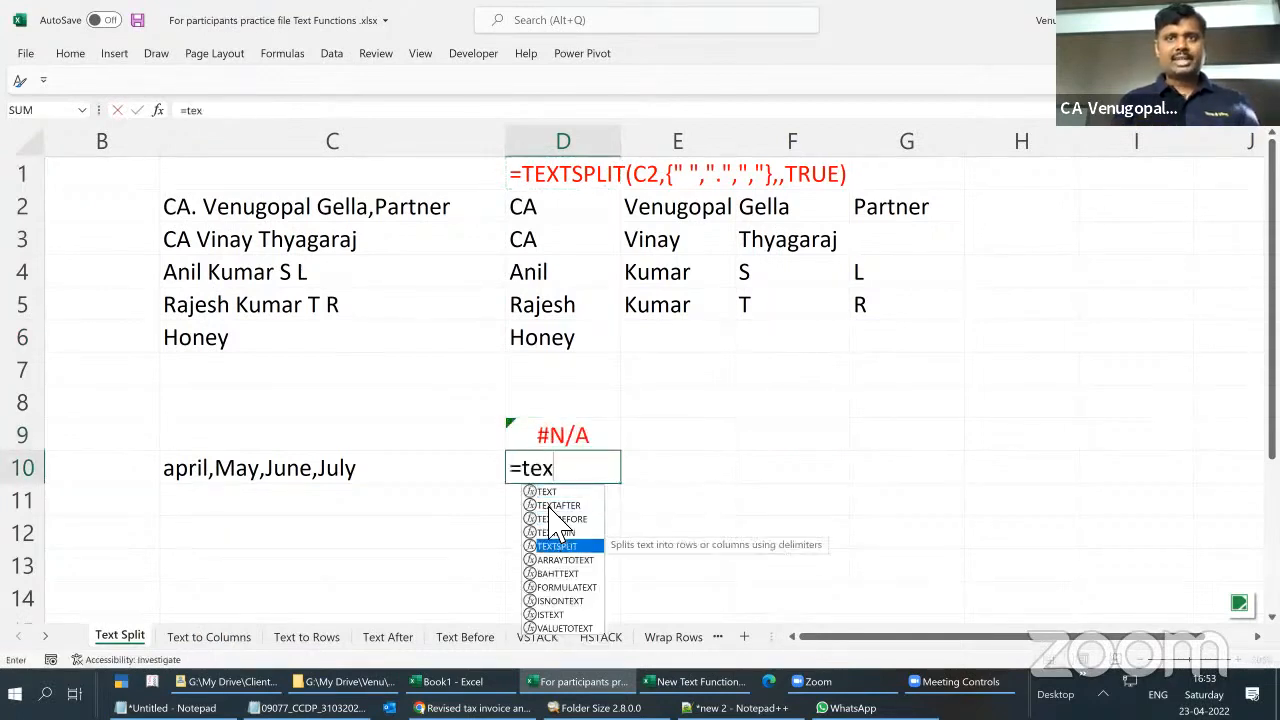
key(Tab)
key(Left)
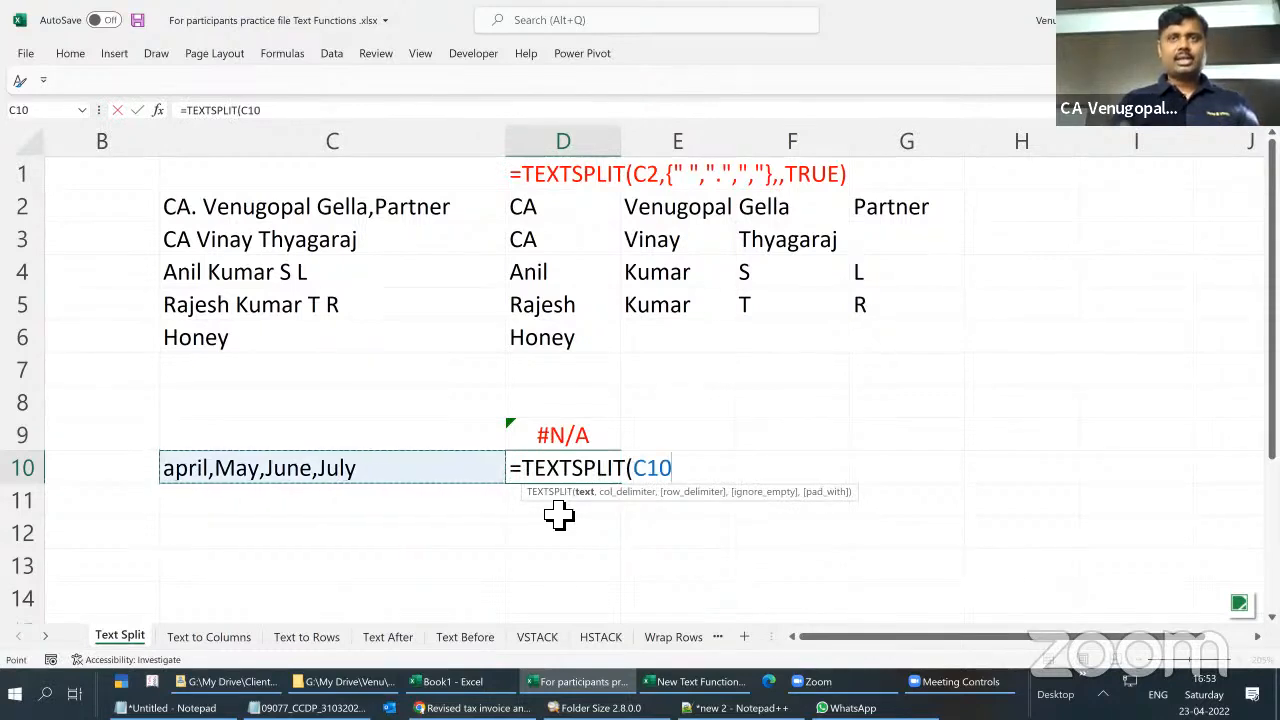
text(,)
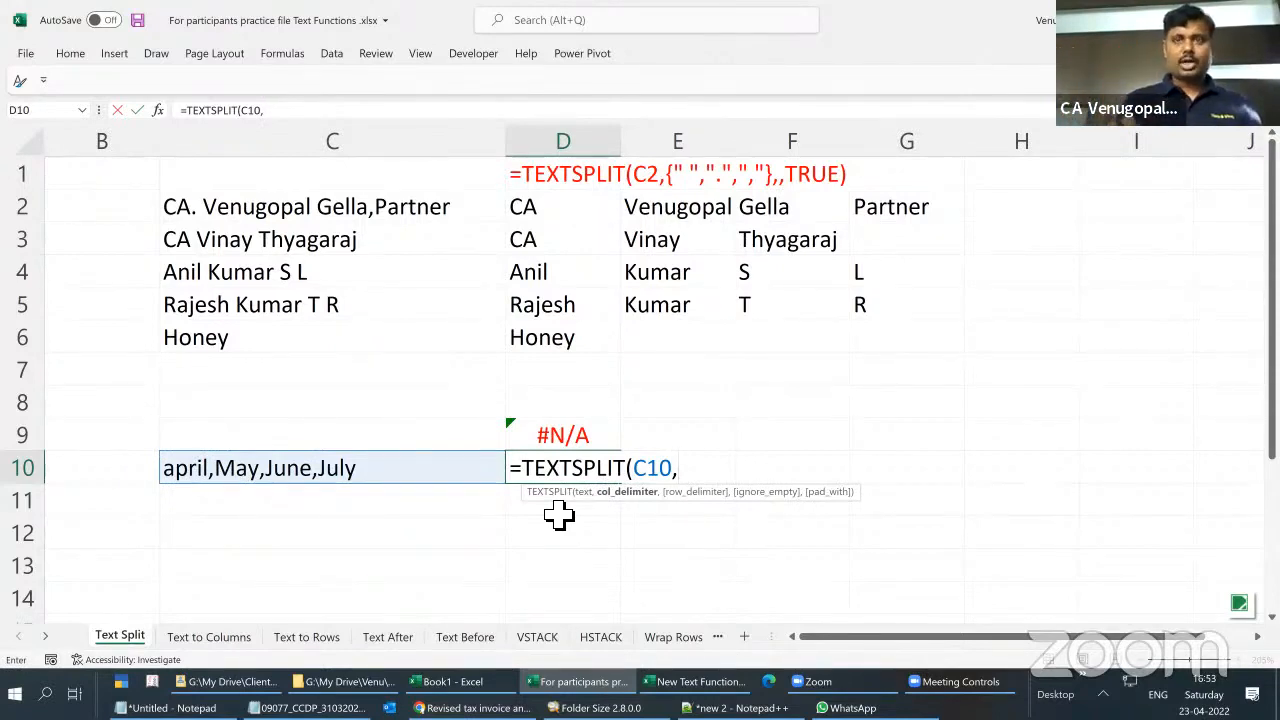
text(,)
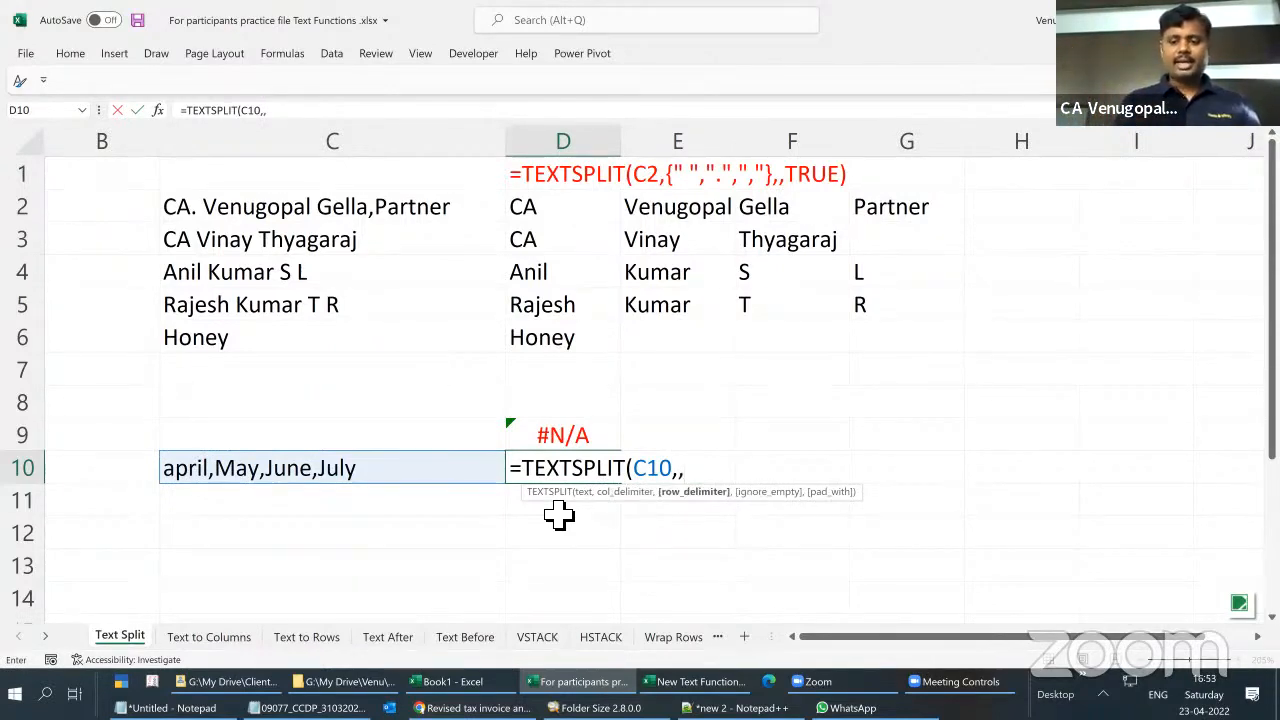
text(",")
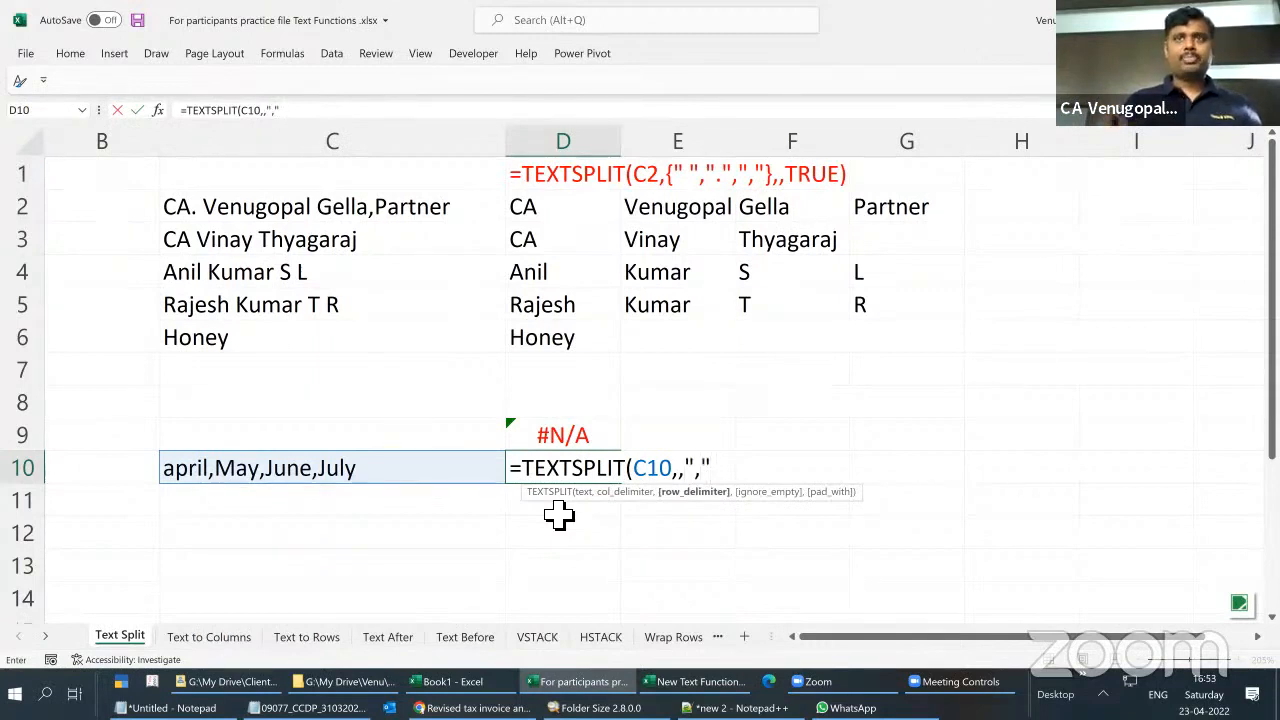
key(Return)
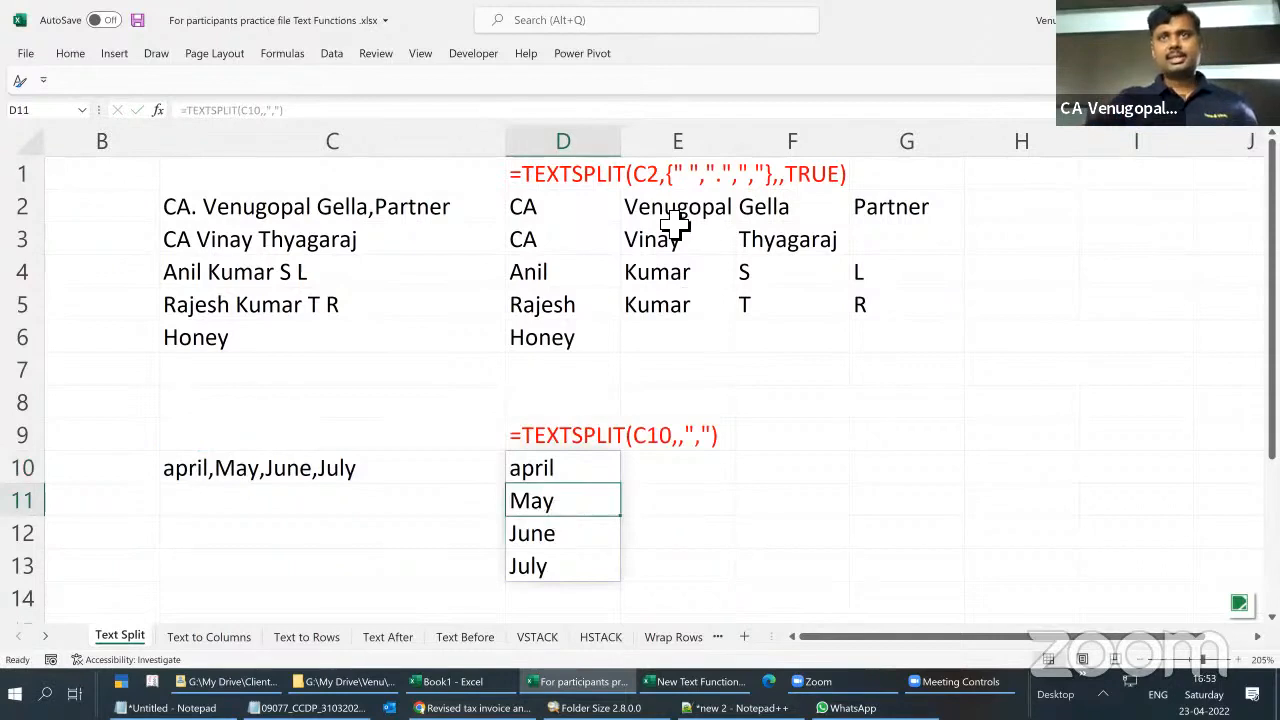
click(705, 535)
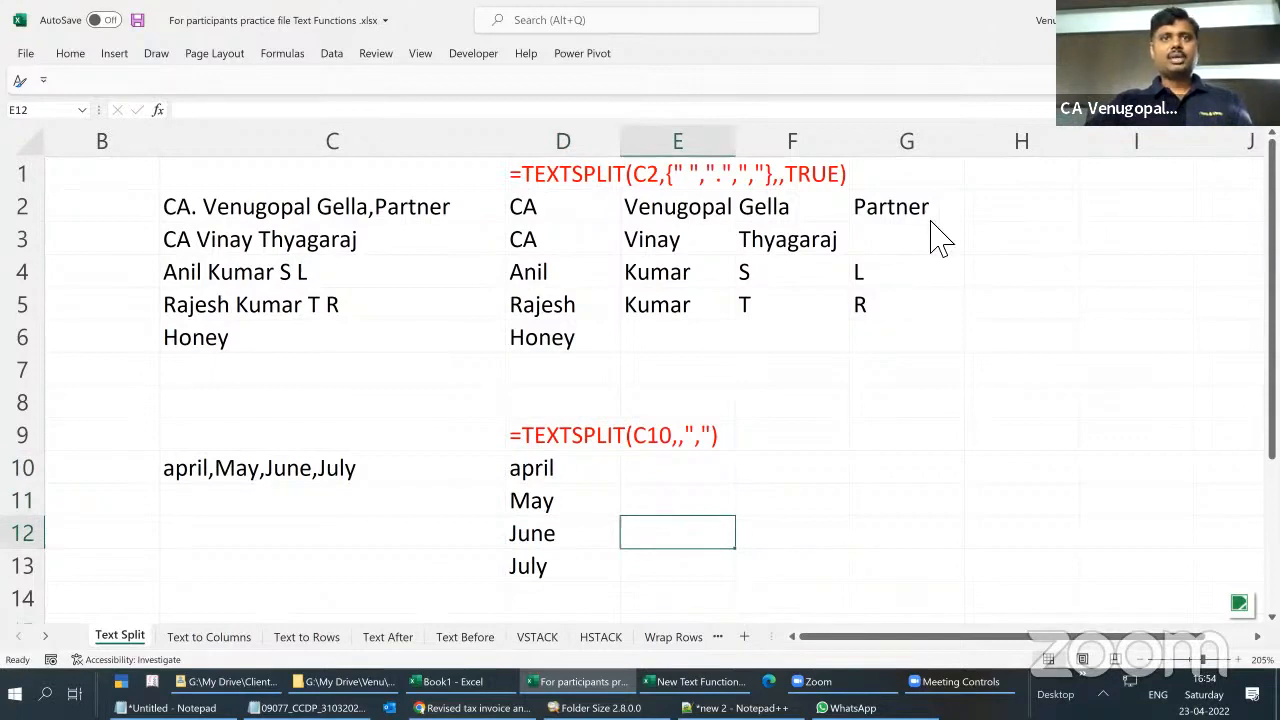
click(730, 423)
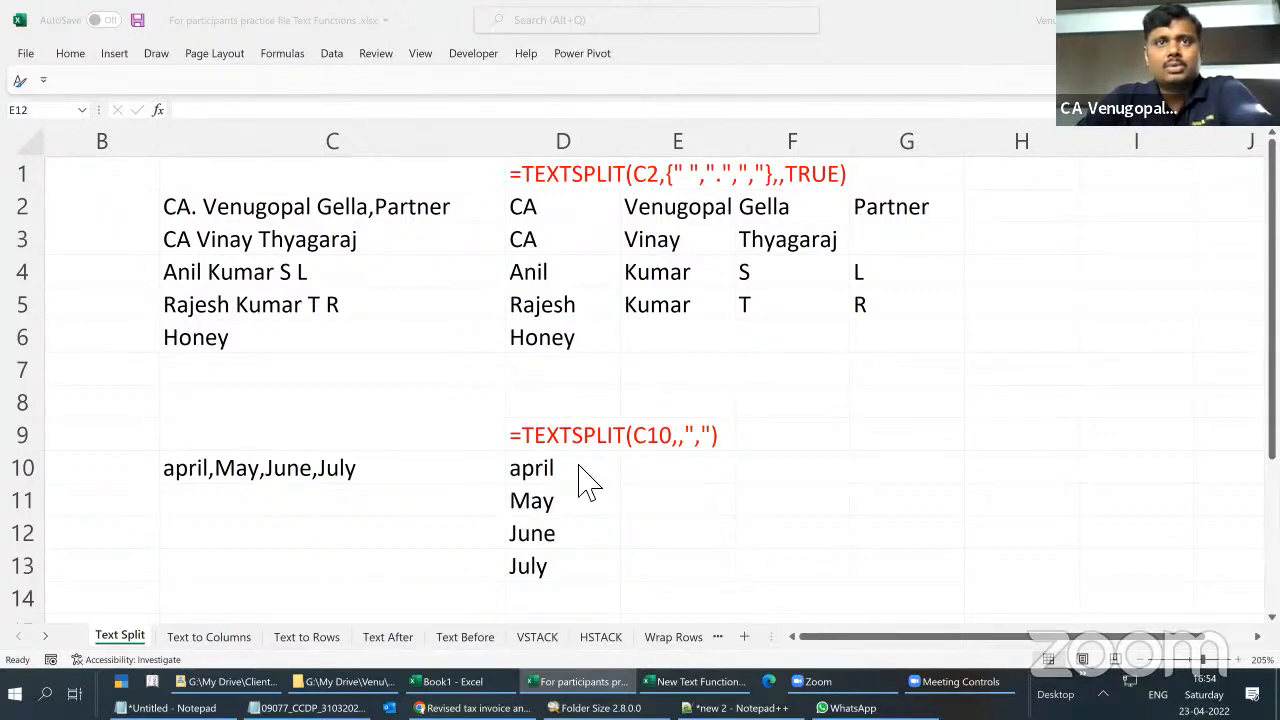
click(487, 199)
drag(380, 210, 566, 243)
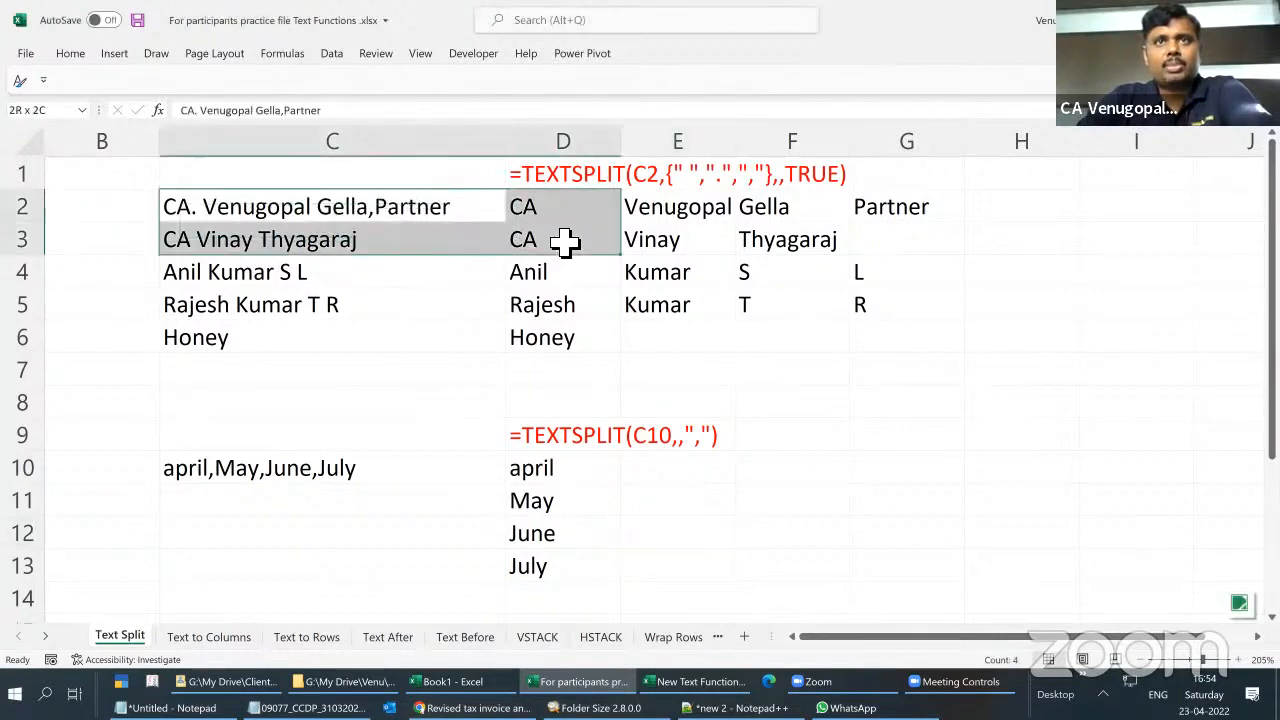
click(566, 447)
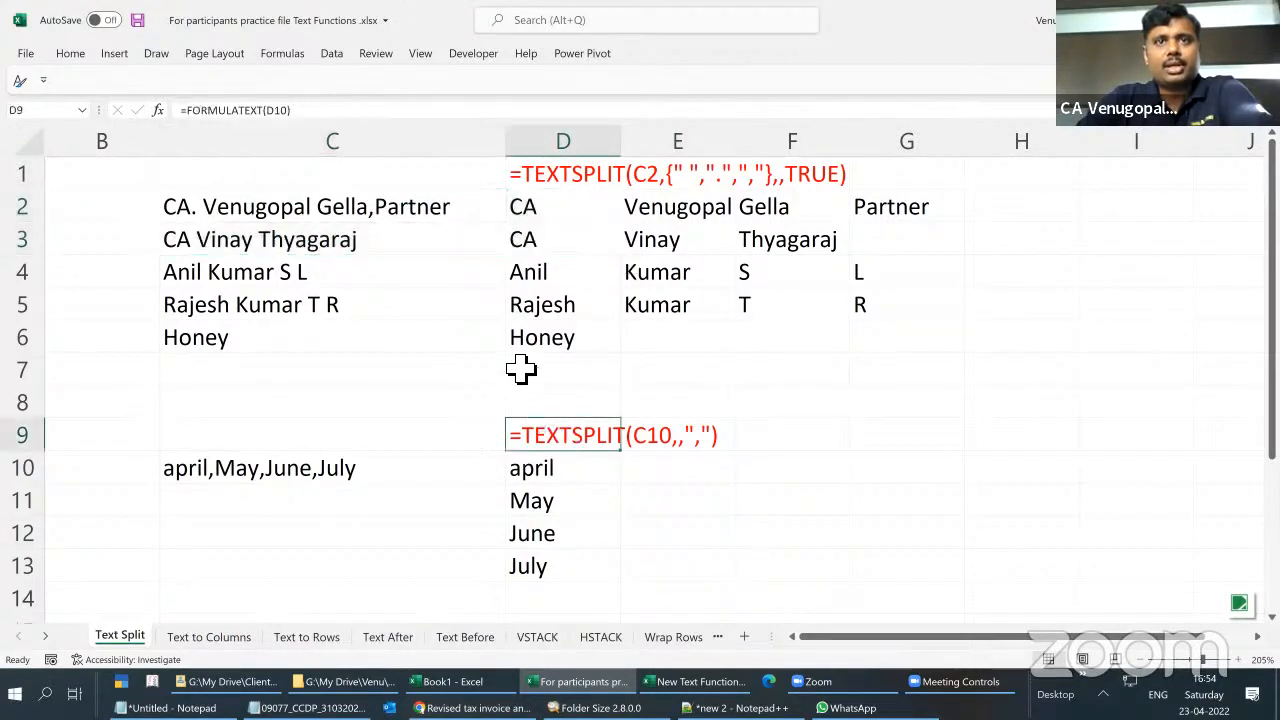
Copy the red FORMULATEXT formula from D9 to D15, above the cell beside the list of names and amounts
scroll(521, 369, down, 4)
scroll(521, 369, up, 2)
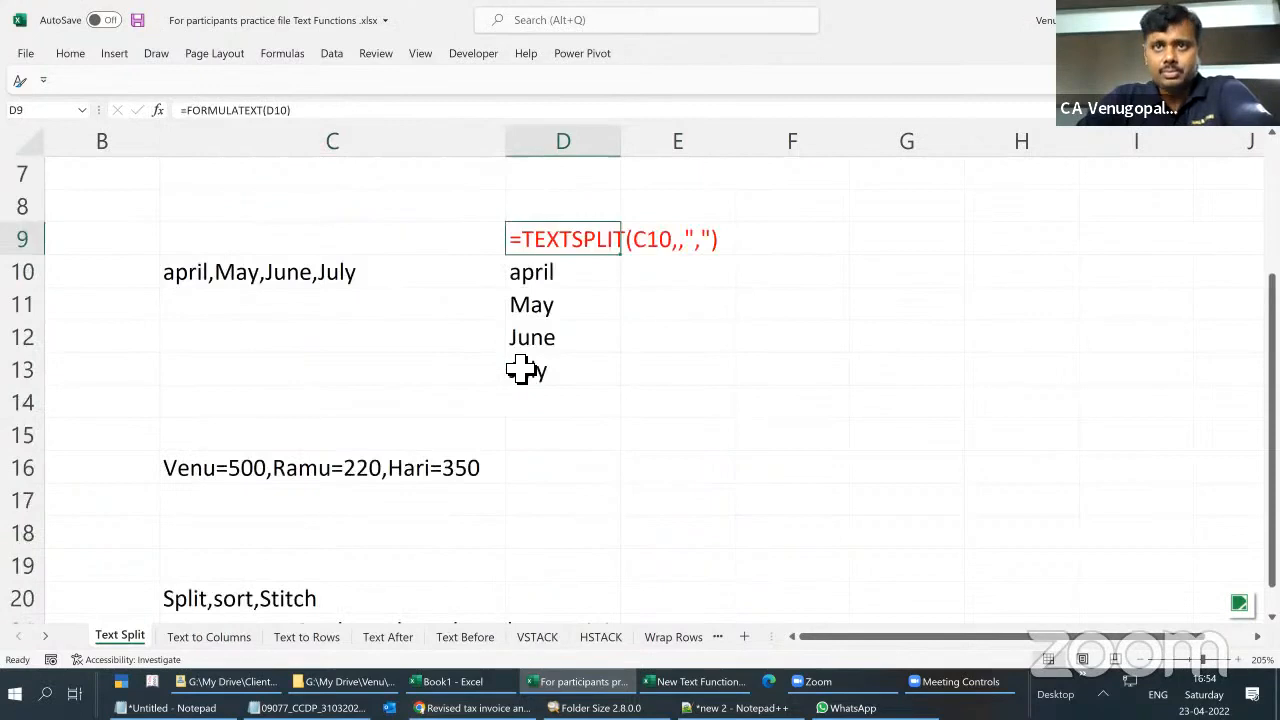
click(551, 472)
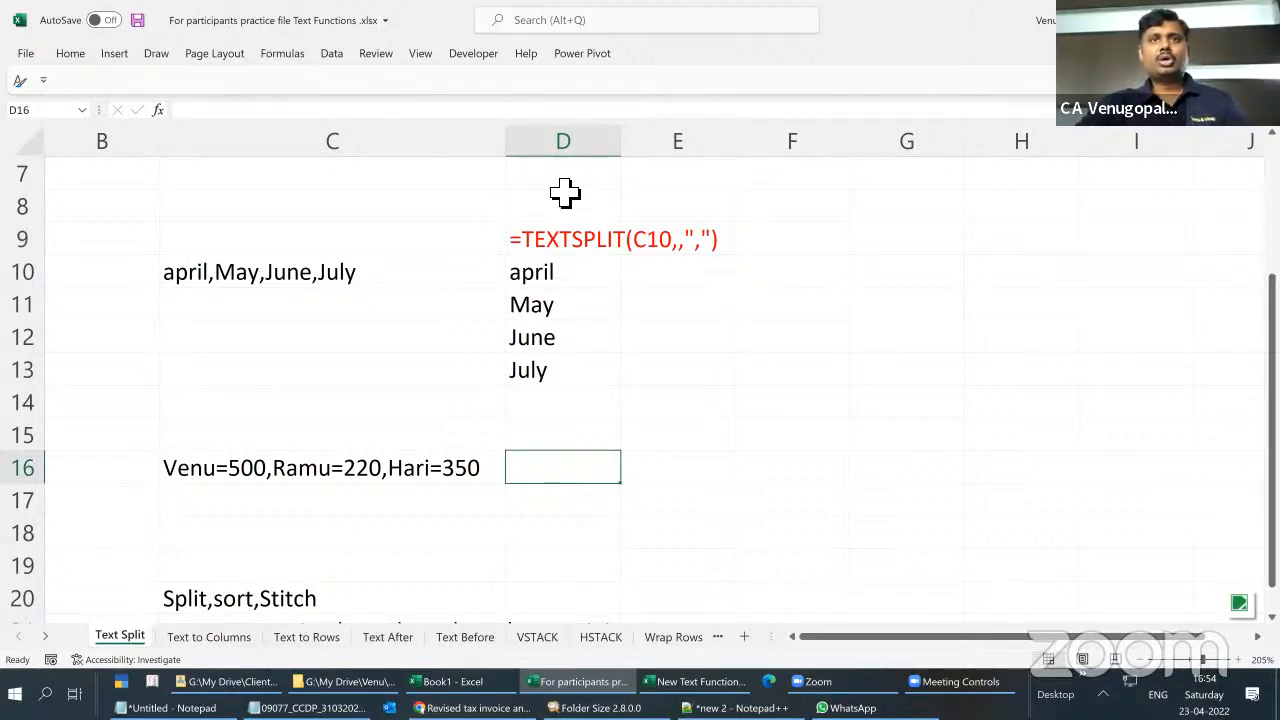
click(578, 114)
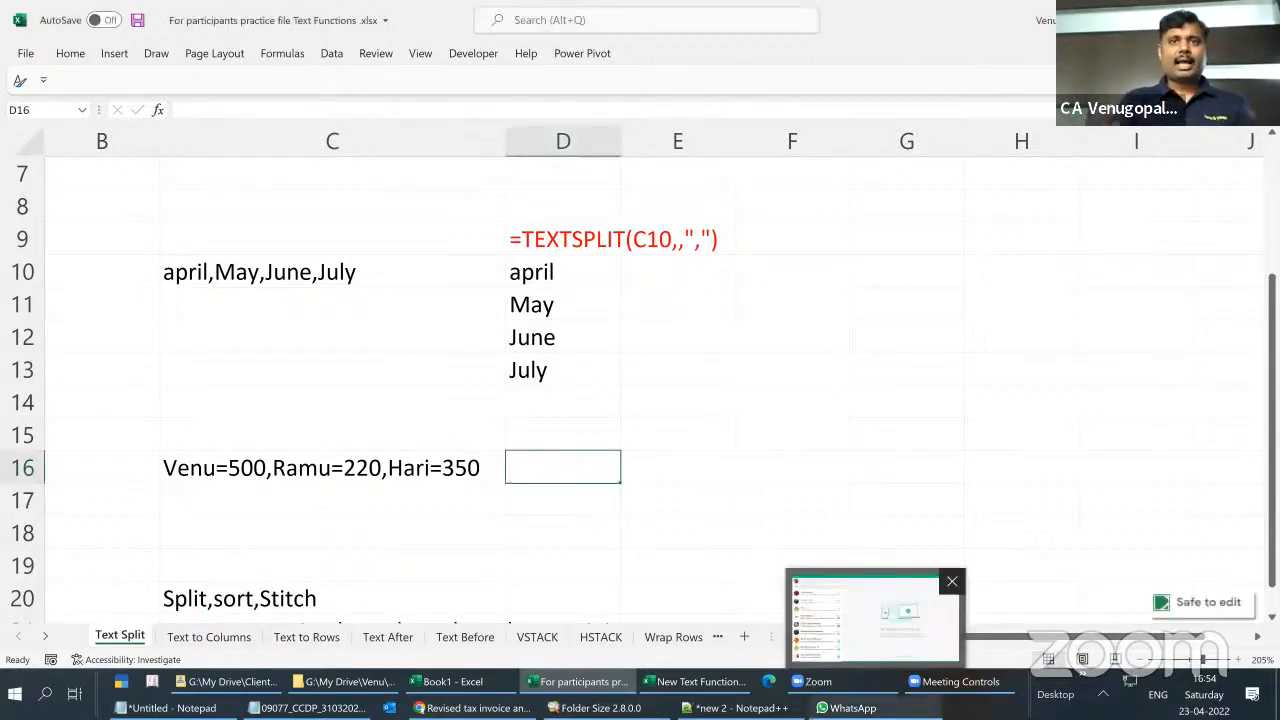
text(=)
key(Escape)
key(ctrl+Up)
key(ctrl+Up)
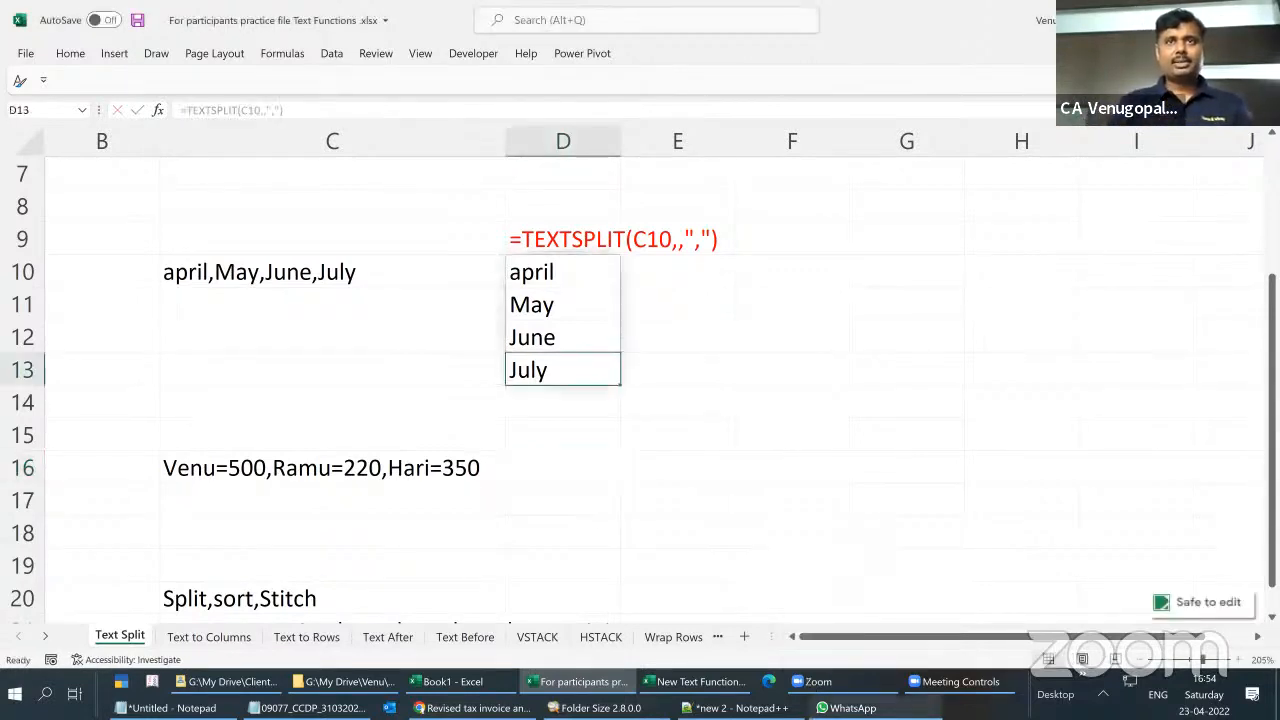
key(ctrl+c)
key(ctrl+Down)
key(Down)
key(Down)
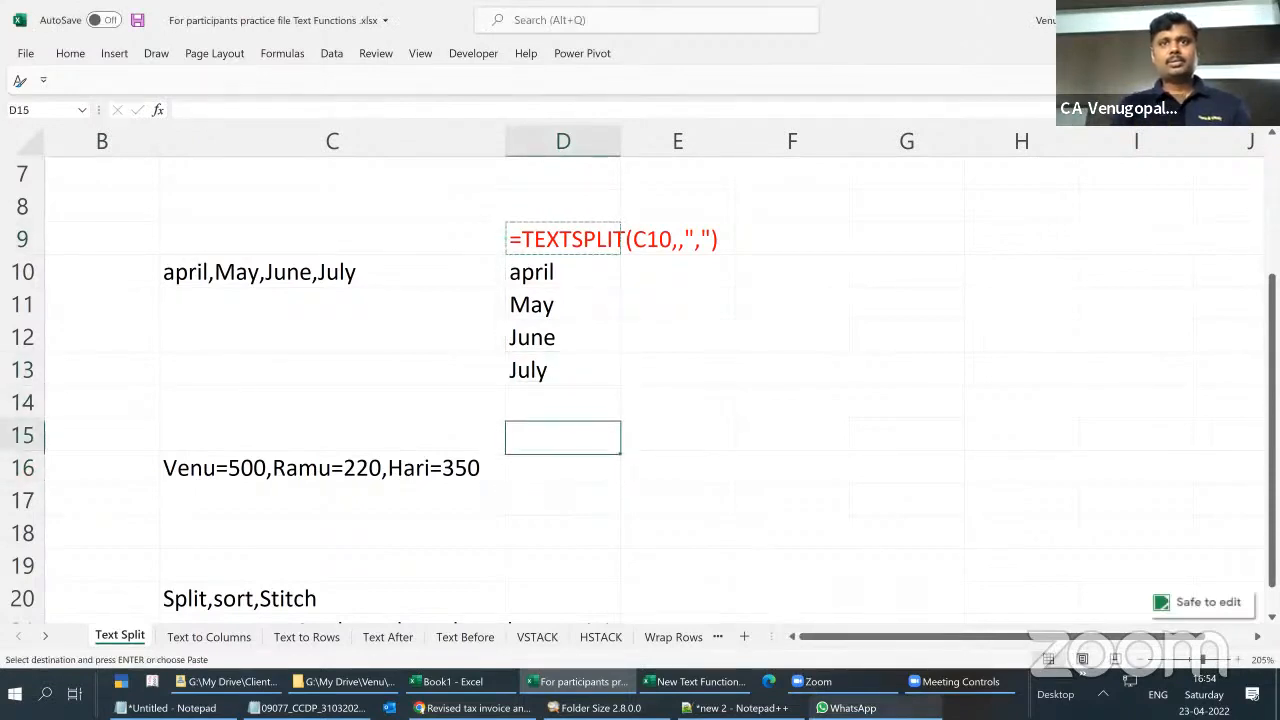
key(ctrl+v)
Enter =TEXTSPLIT(C16,"=",",") in D16, splitting into columns at equals signs and into rows at commas
key(Down)
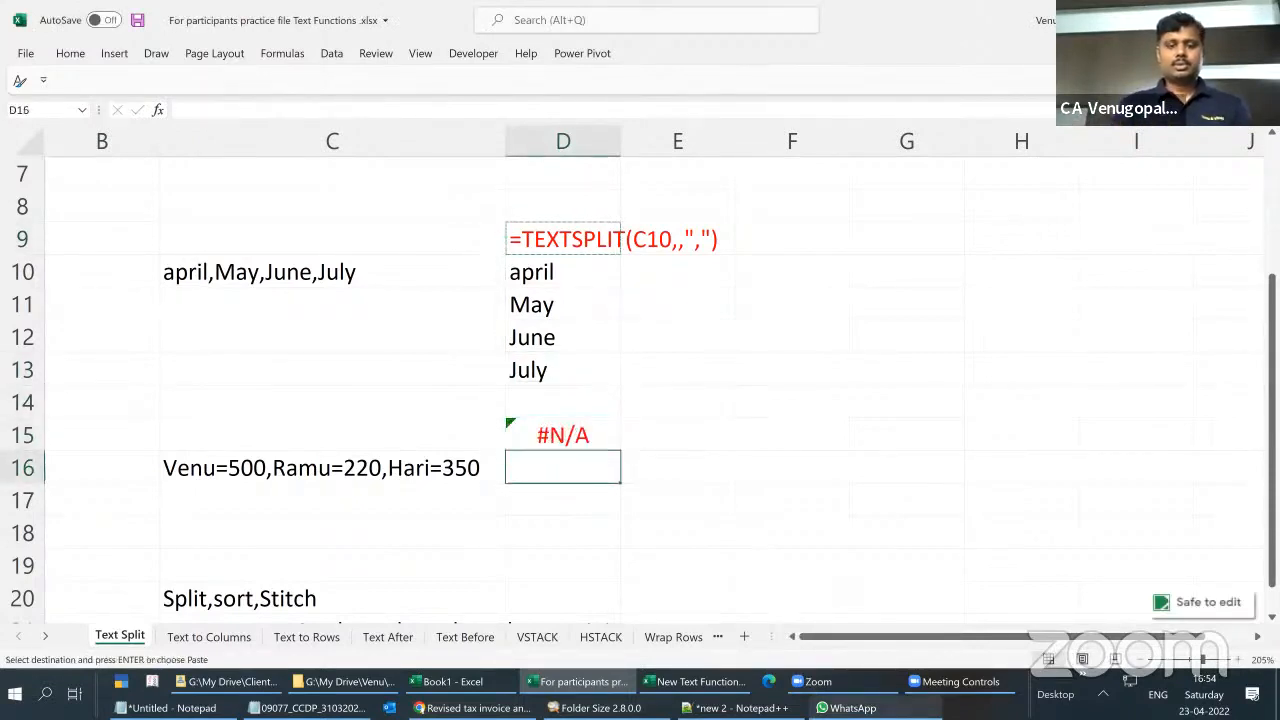
text(=tex)
key(Down)
key(Down)
key(Down)
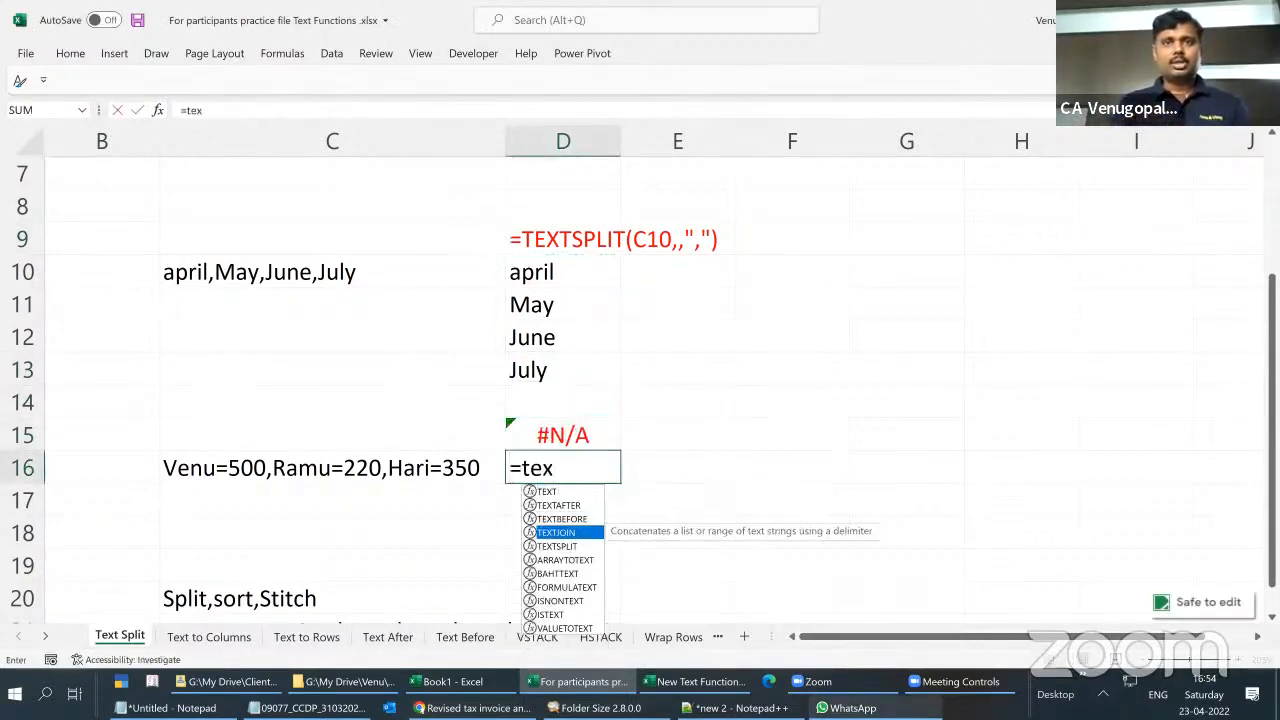
key(Down)
key(Tab)
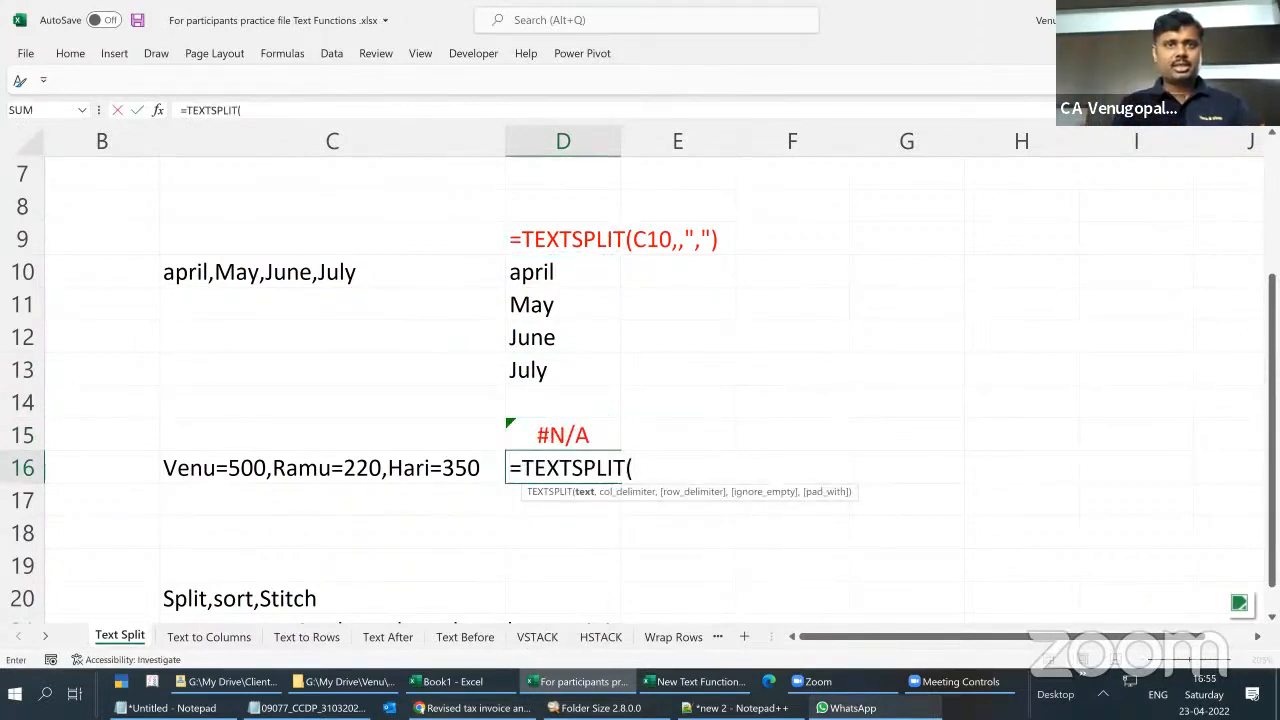
key(Left)
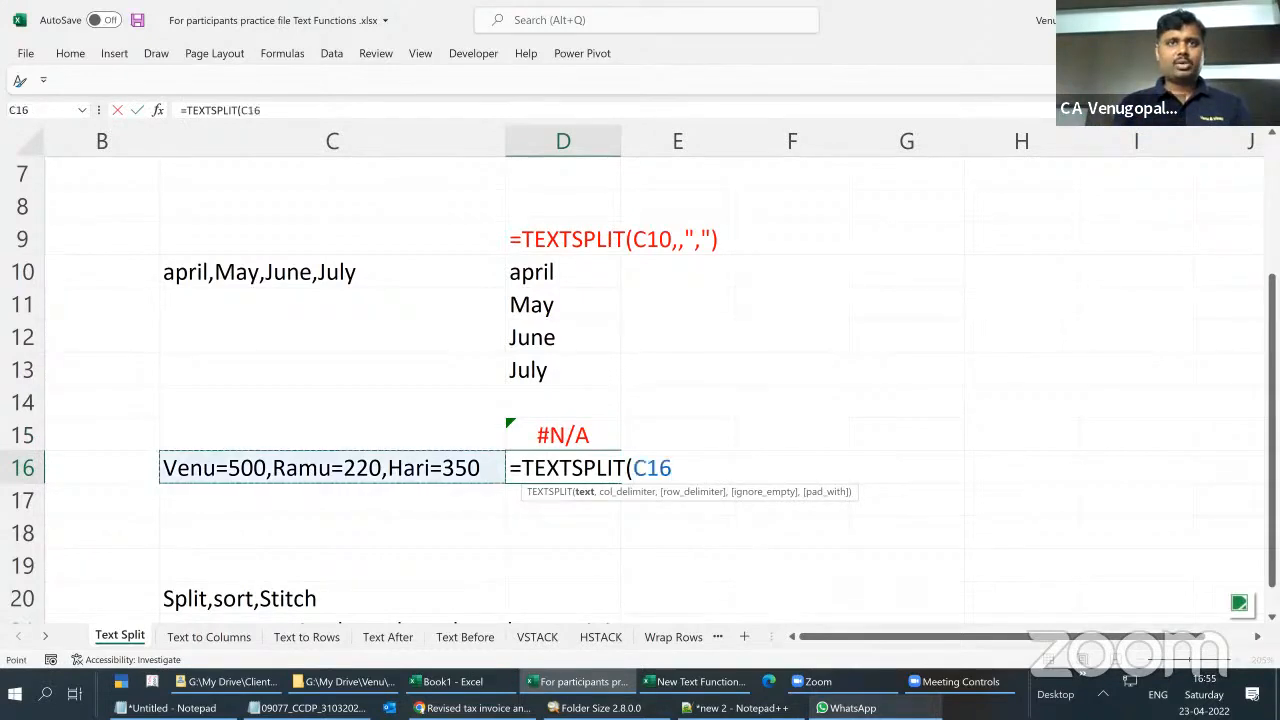
text(,)
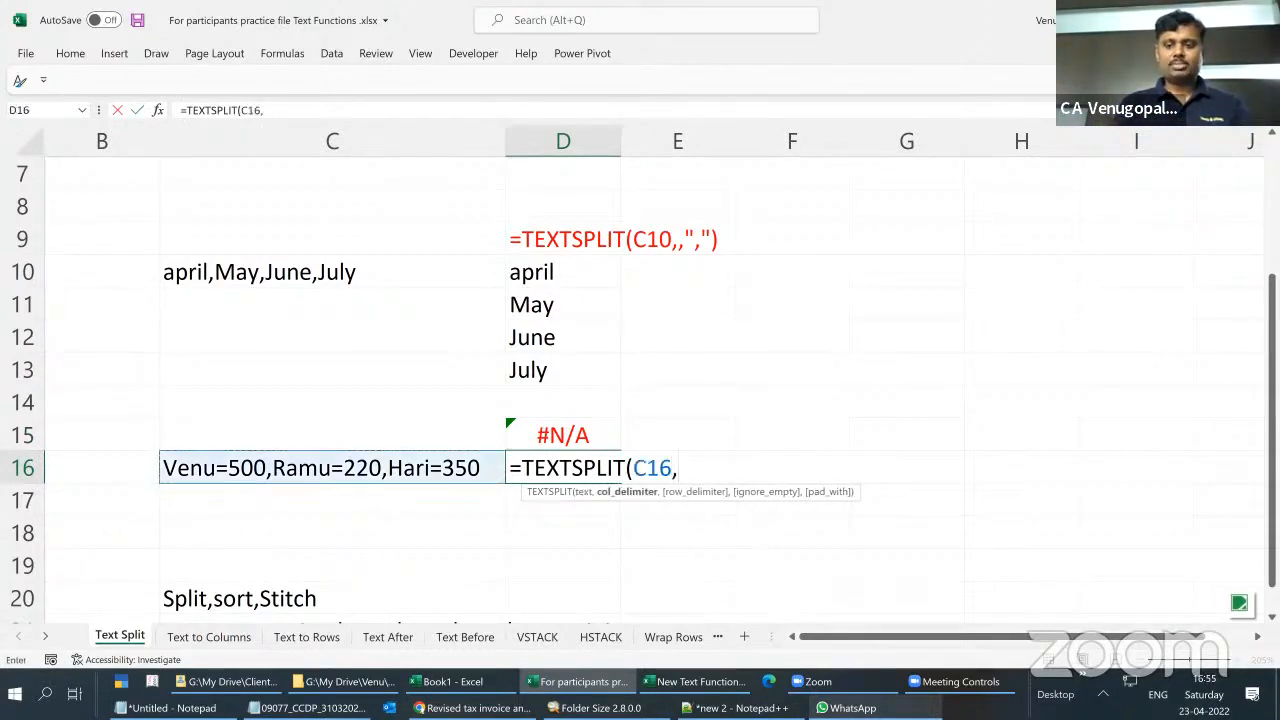
text("=")
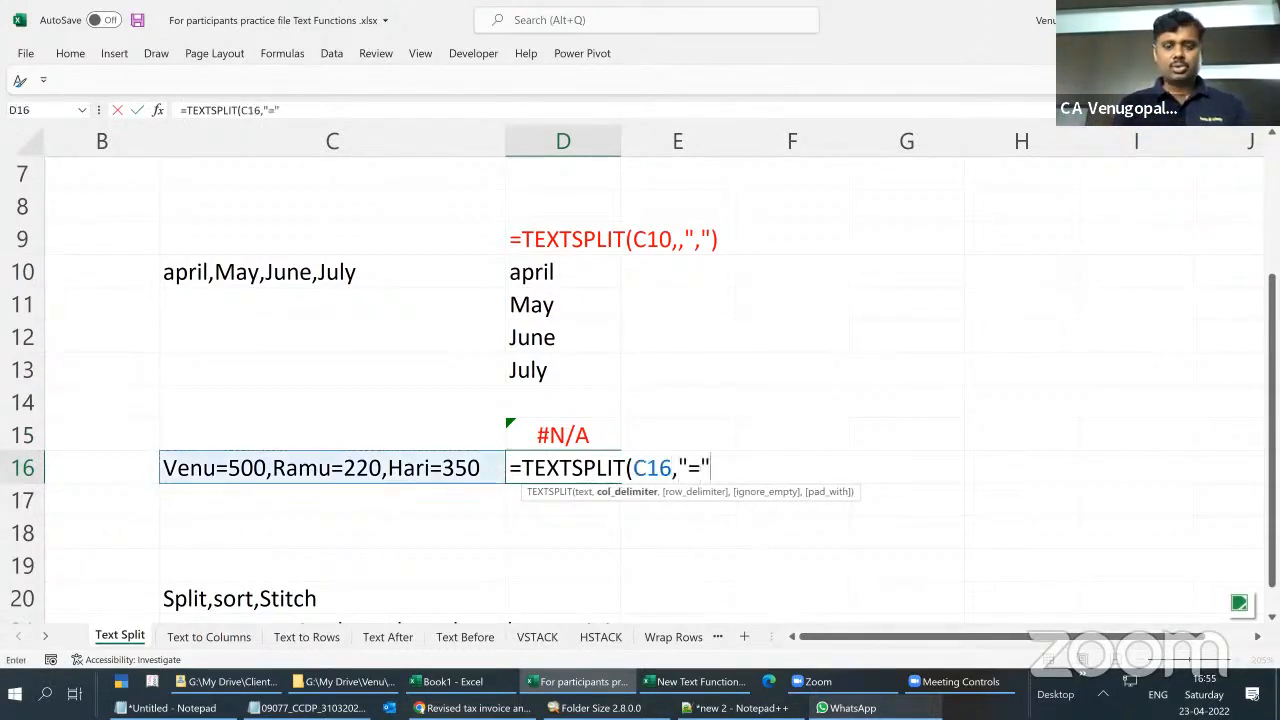
text(,)
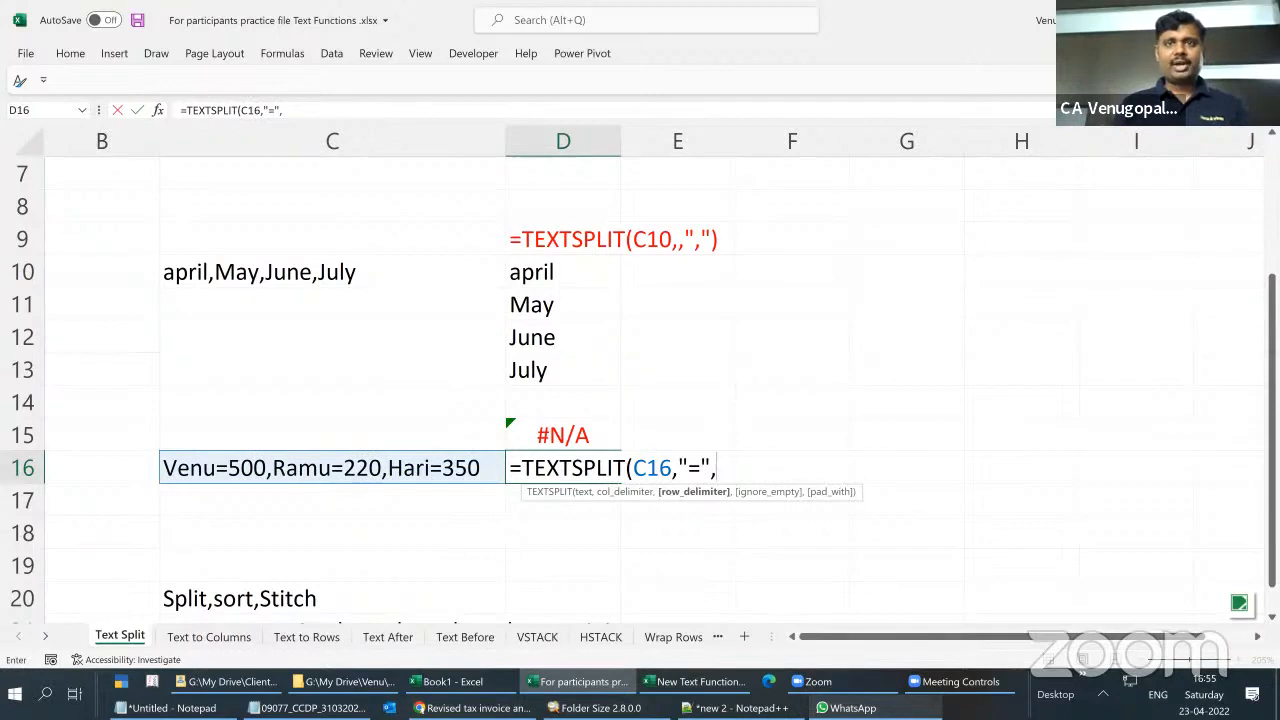
text(",)
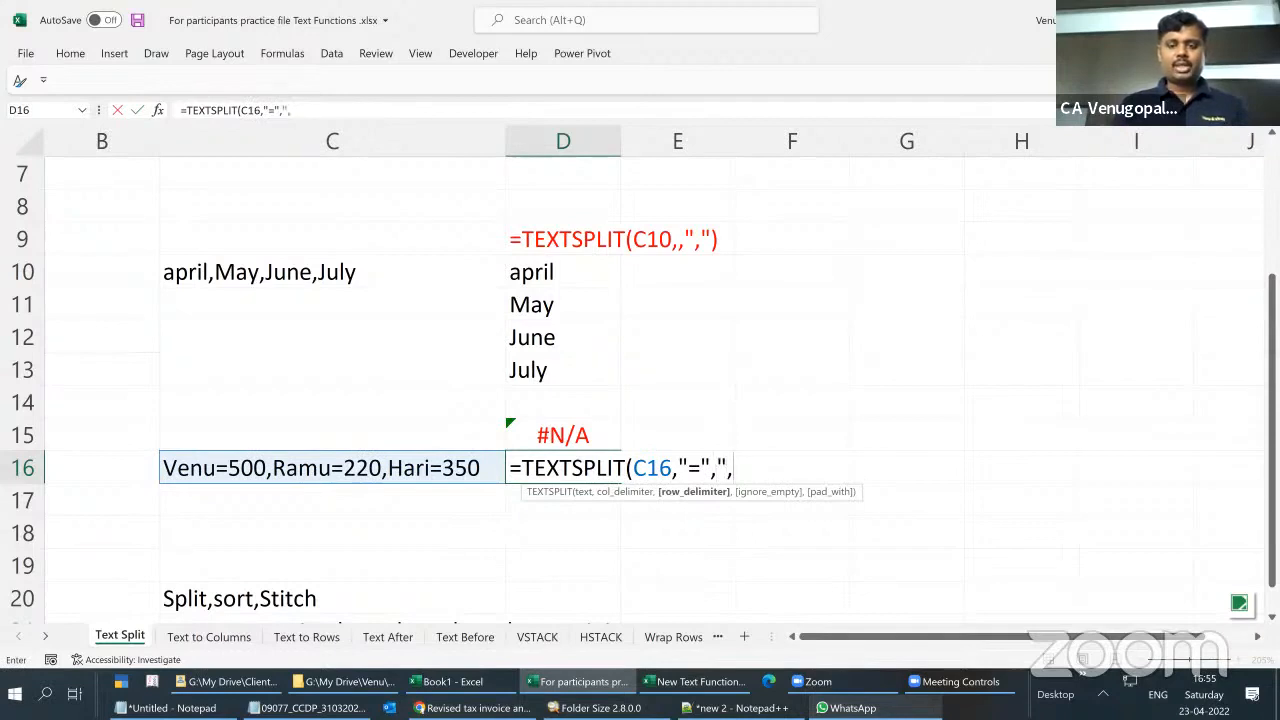
text("))
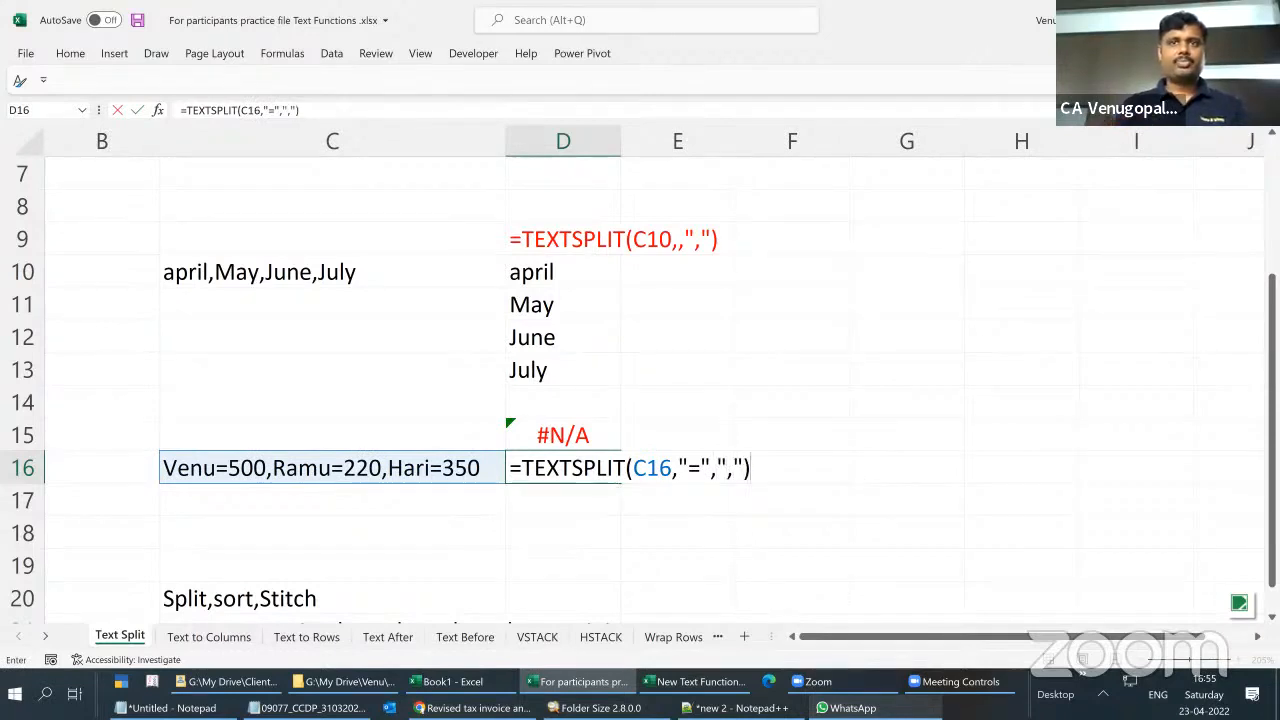
key(Return)
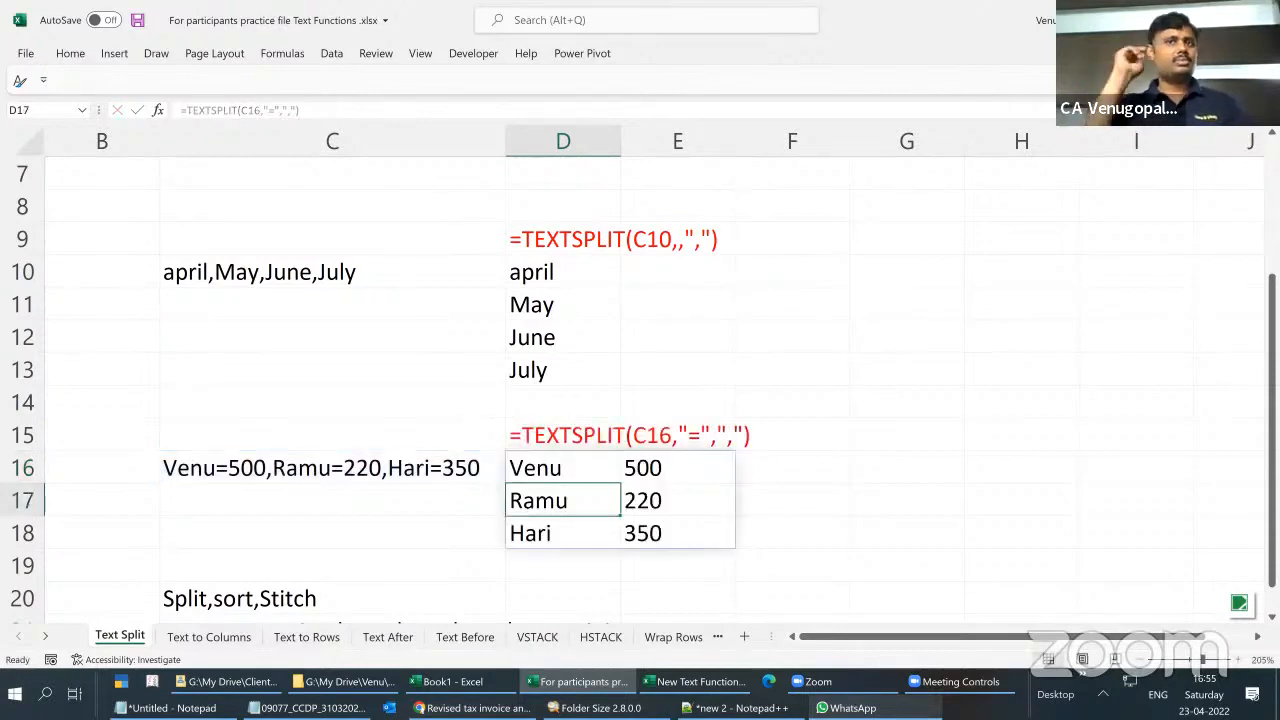
Examine the "Split,sort,Stitch" exercise in C20 and the comma-separated name list in C21
mouse_move(852, 708)
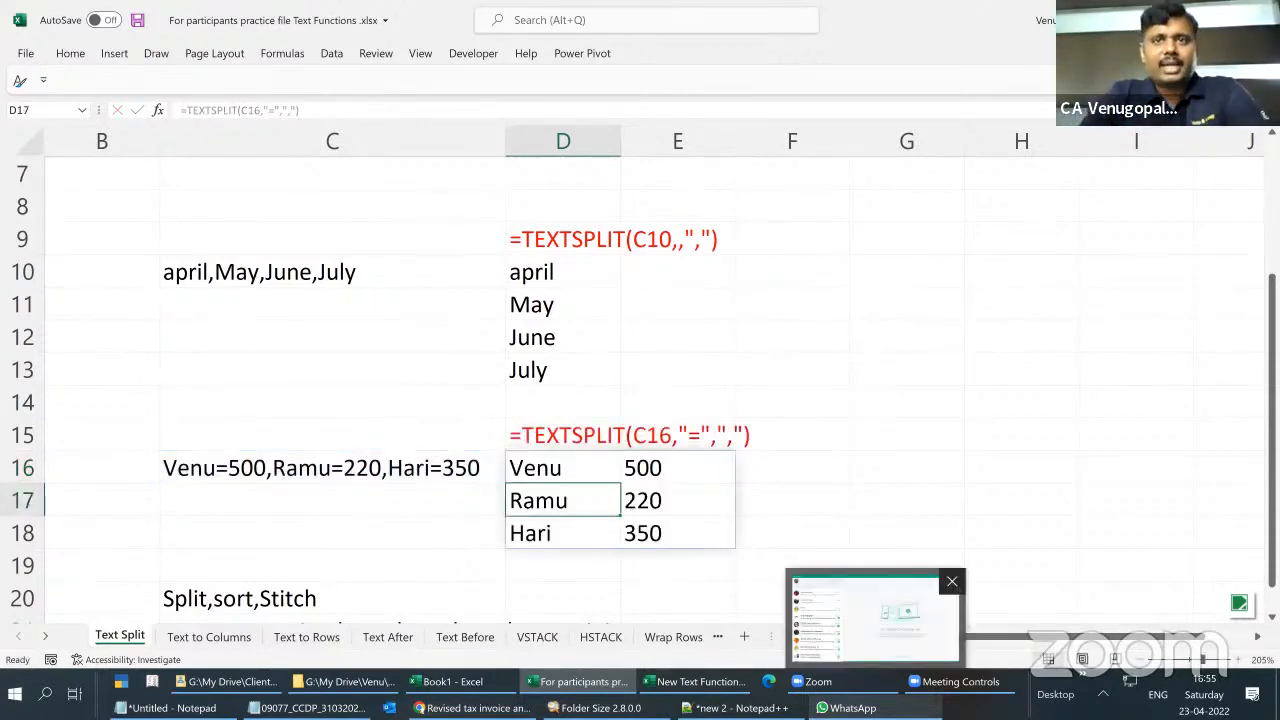
click(818, 412)
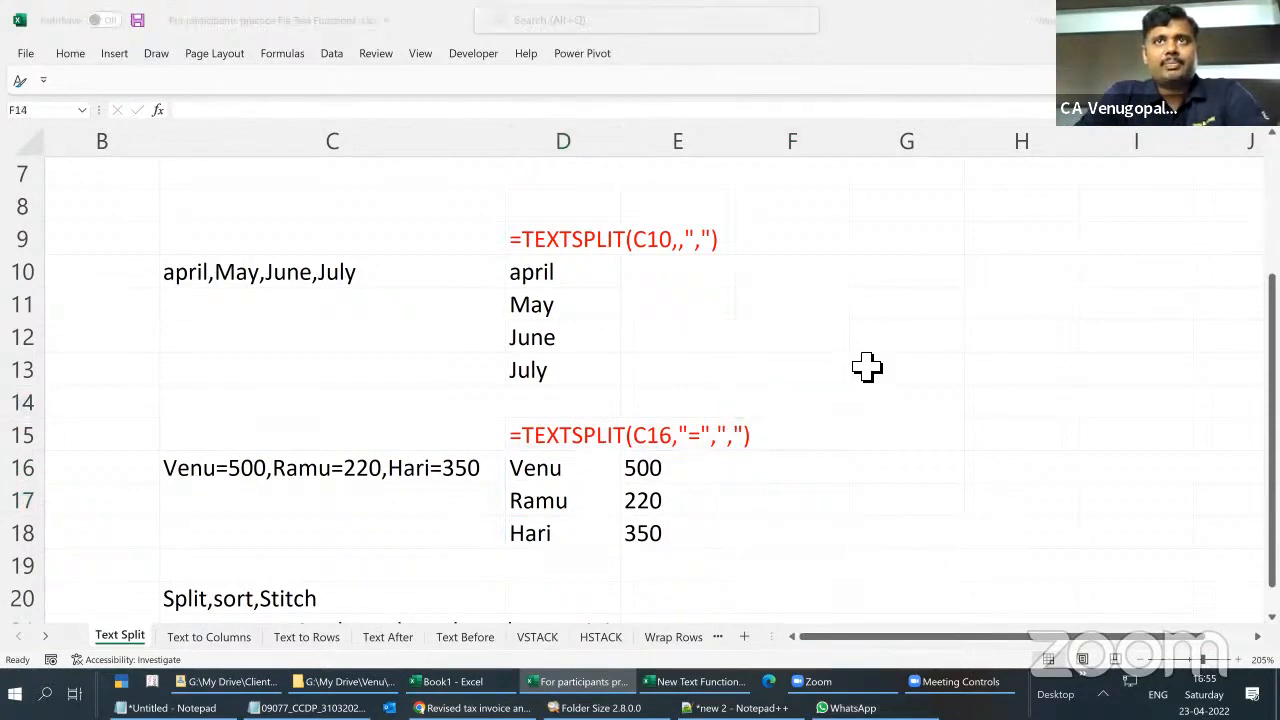
click(782, 485)
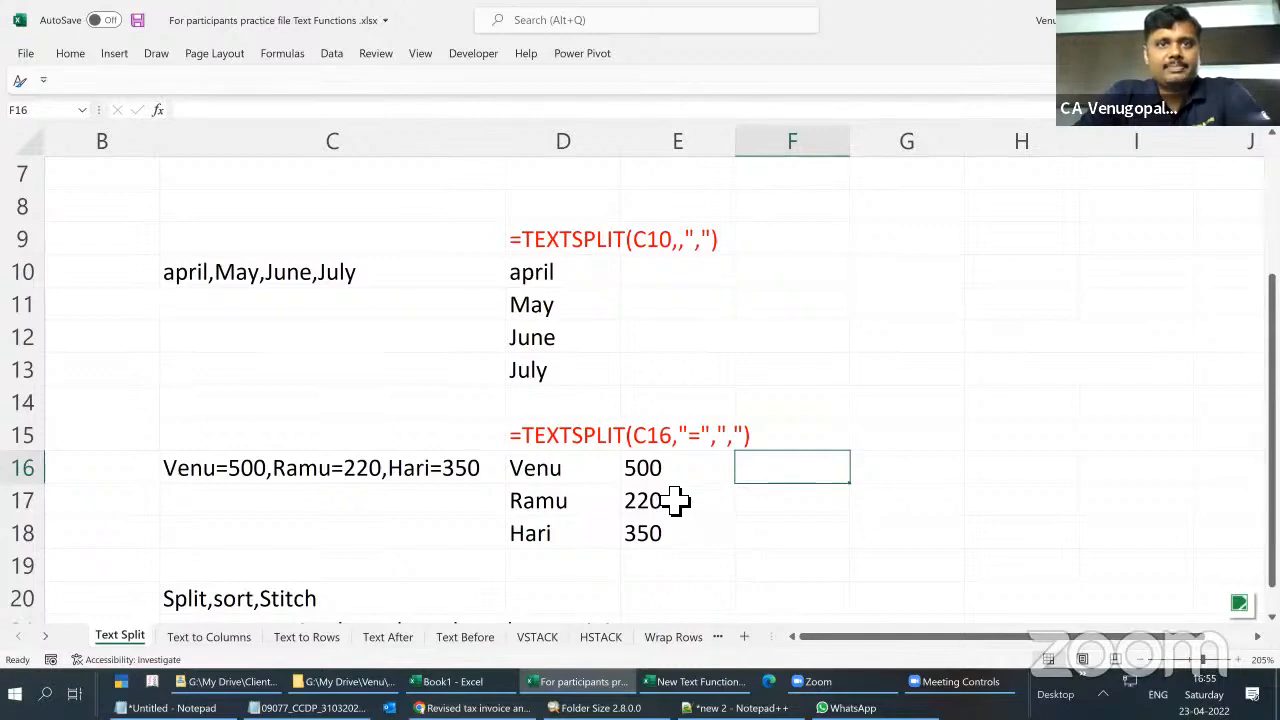
scroll(675, 500, down, 2)
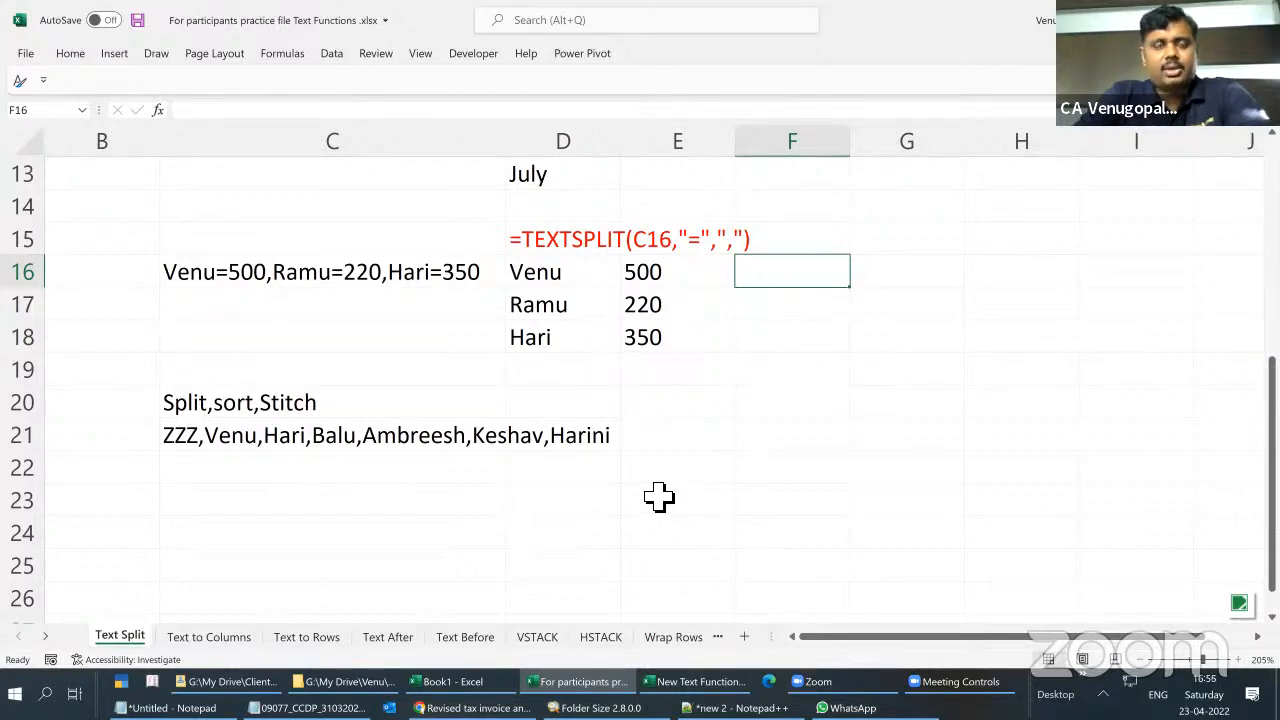
click(290, 408)
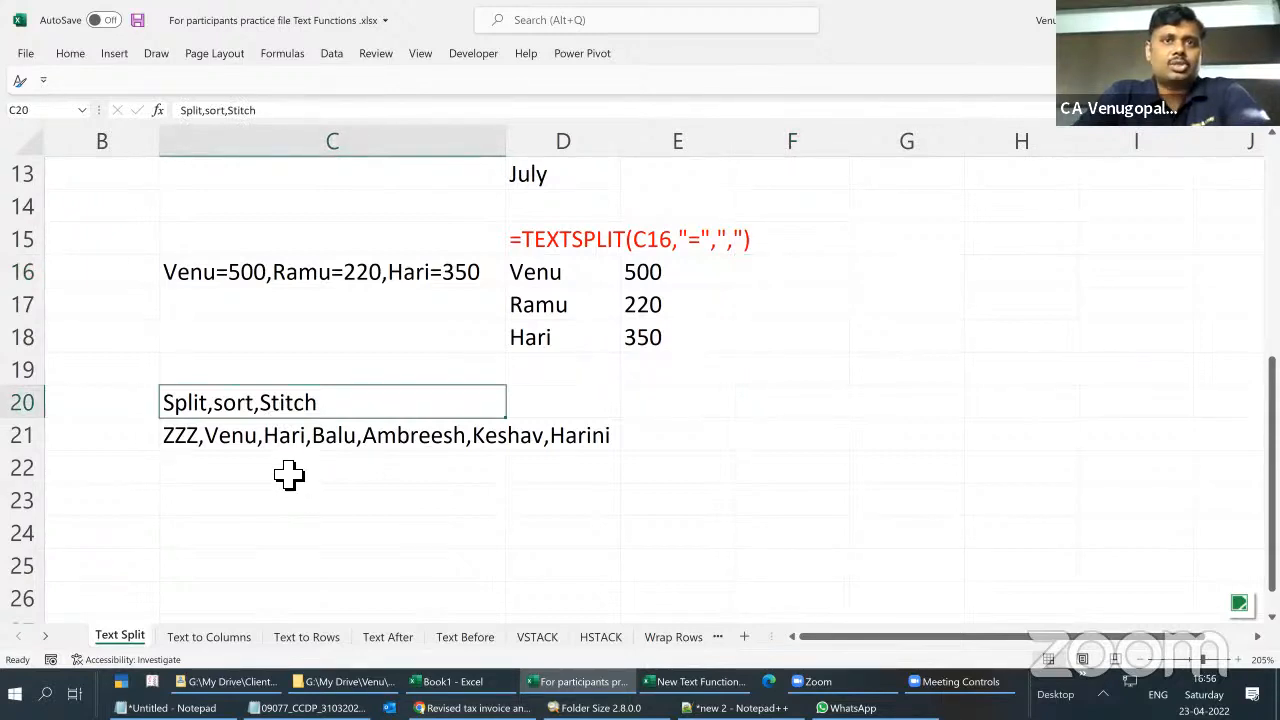
click(228, 450)
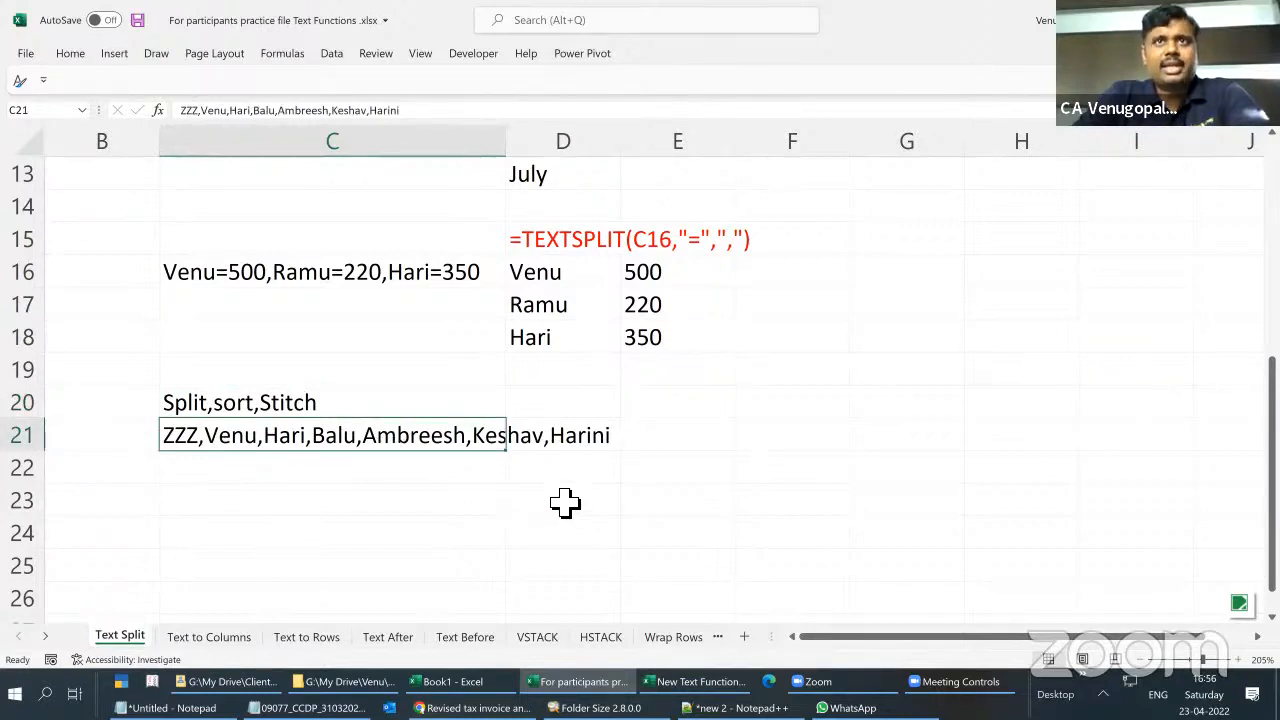
click(536, 468)
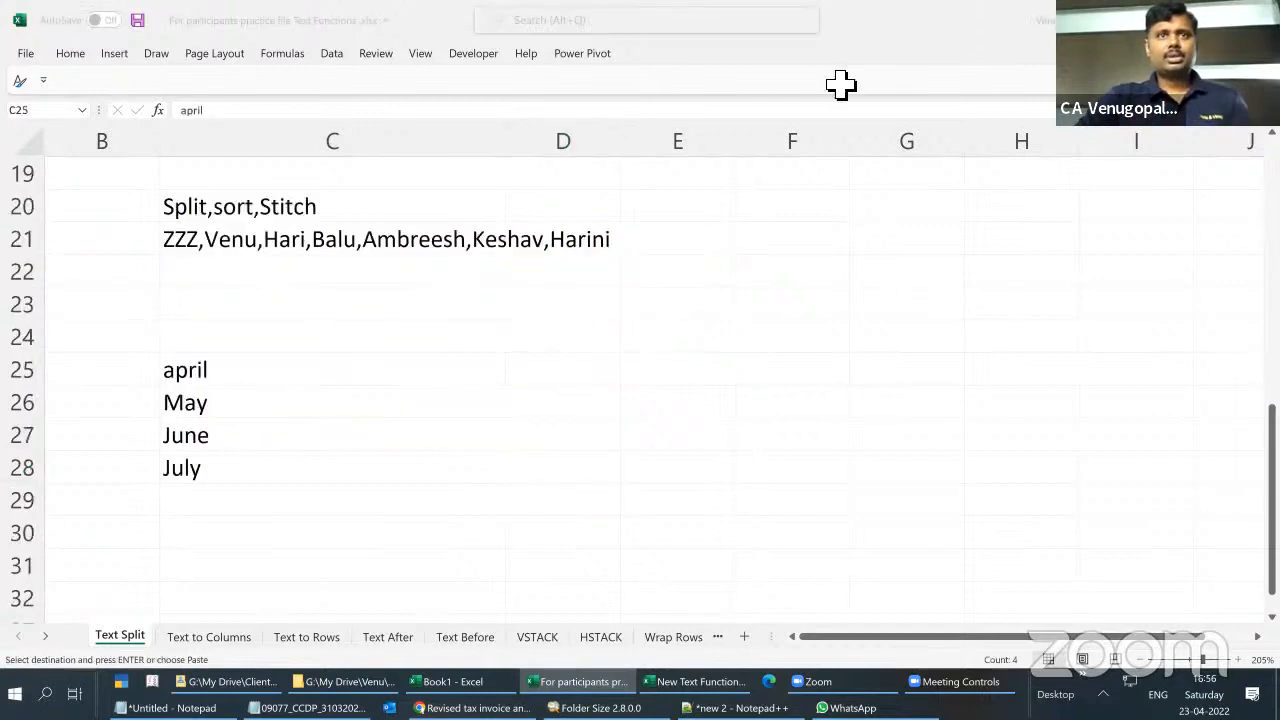
Enter =TEXTJOIN(",",TRUE,C25:C28) in D25 to join the vertical month list into one comma-separated text, ignoring empty cells
click(180, 368)
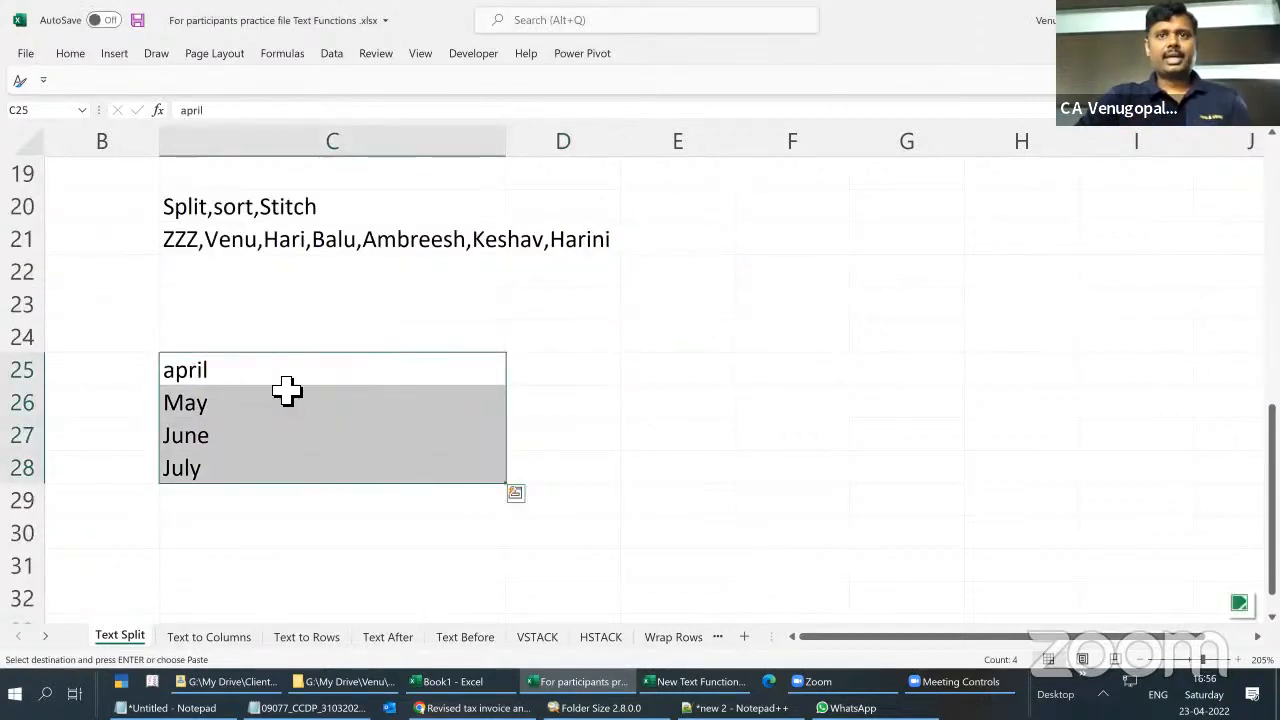
key(Right)
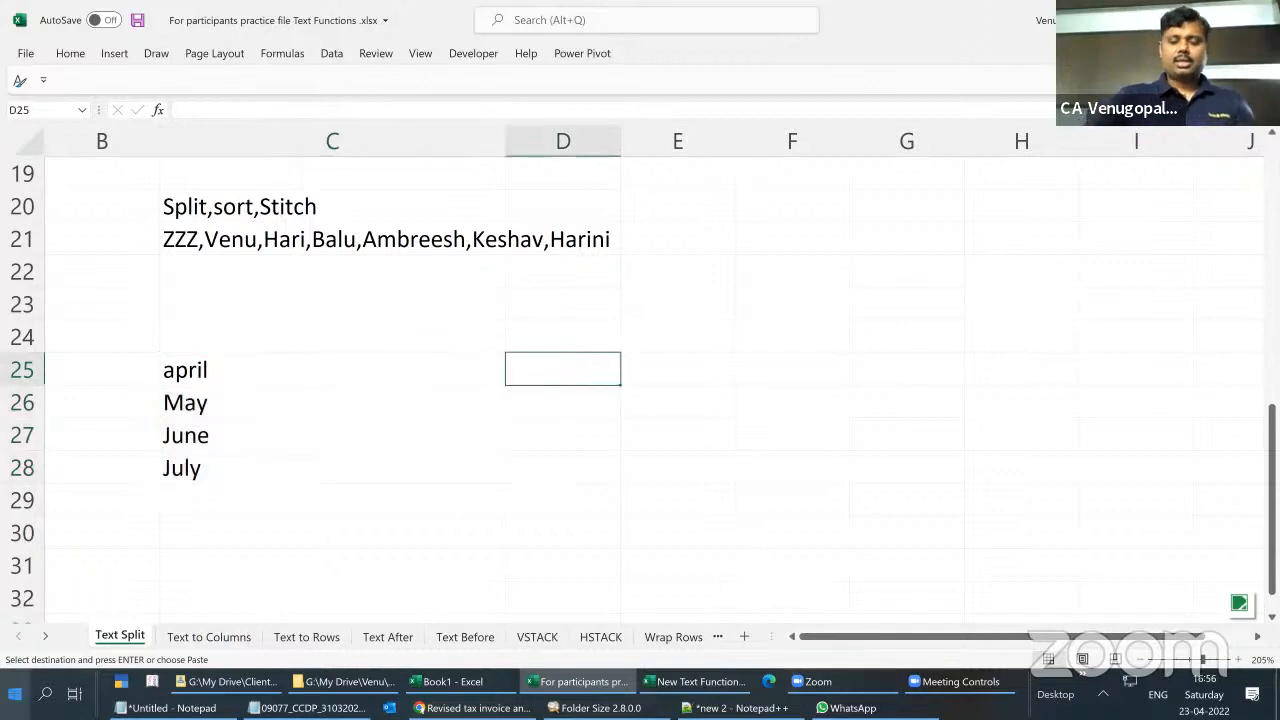
text(=text)
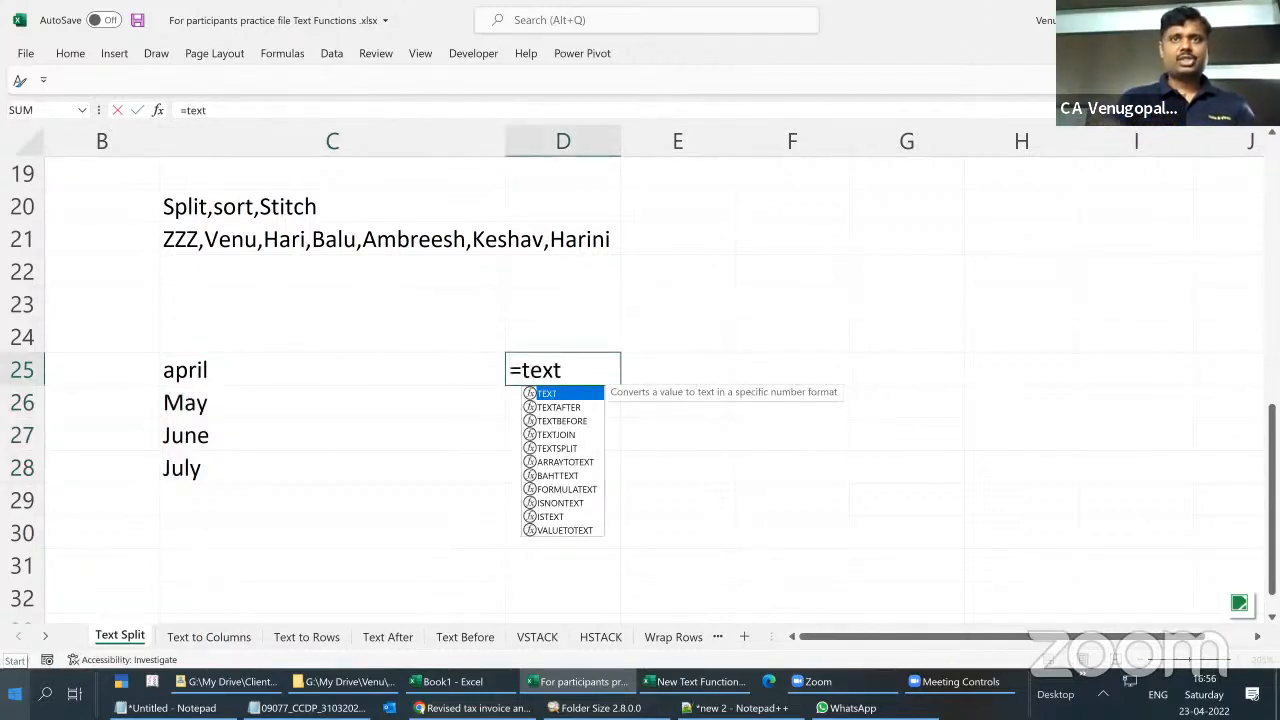
key(Down)
key(Down)
key(Down)
key(Tab)
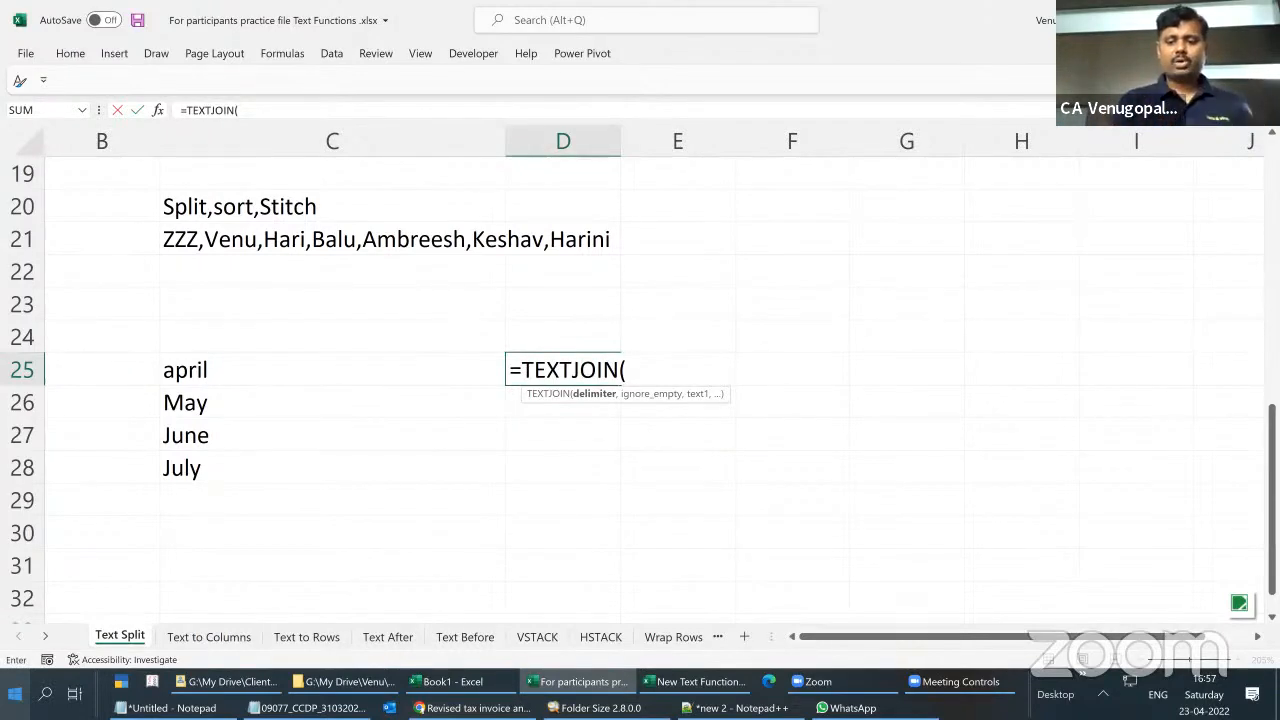
text("'")
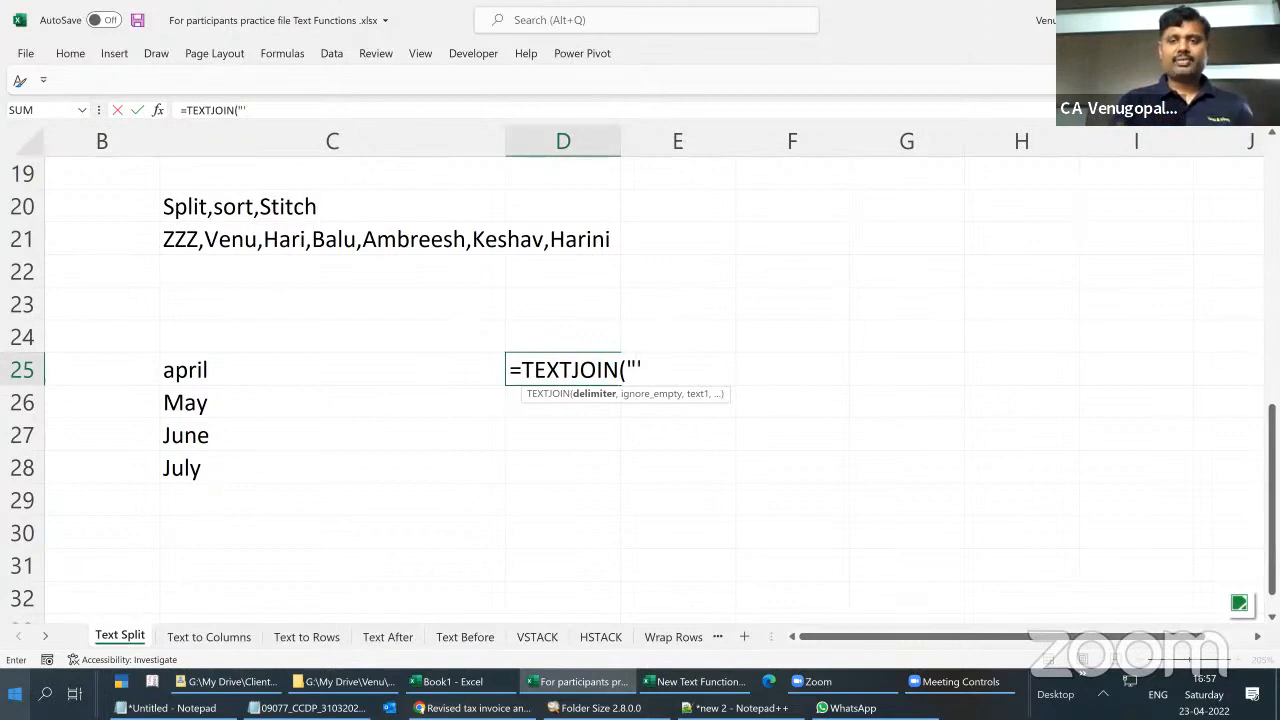
key(BackSpace)
key(BackSpace)
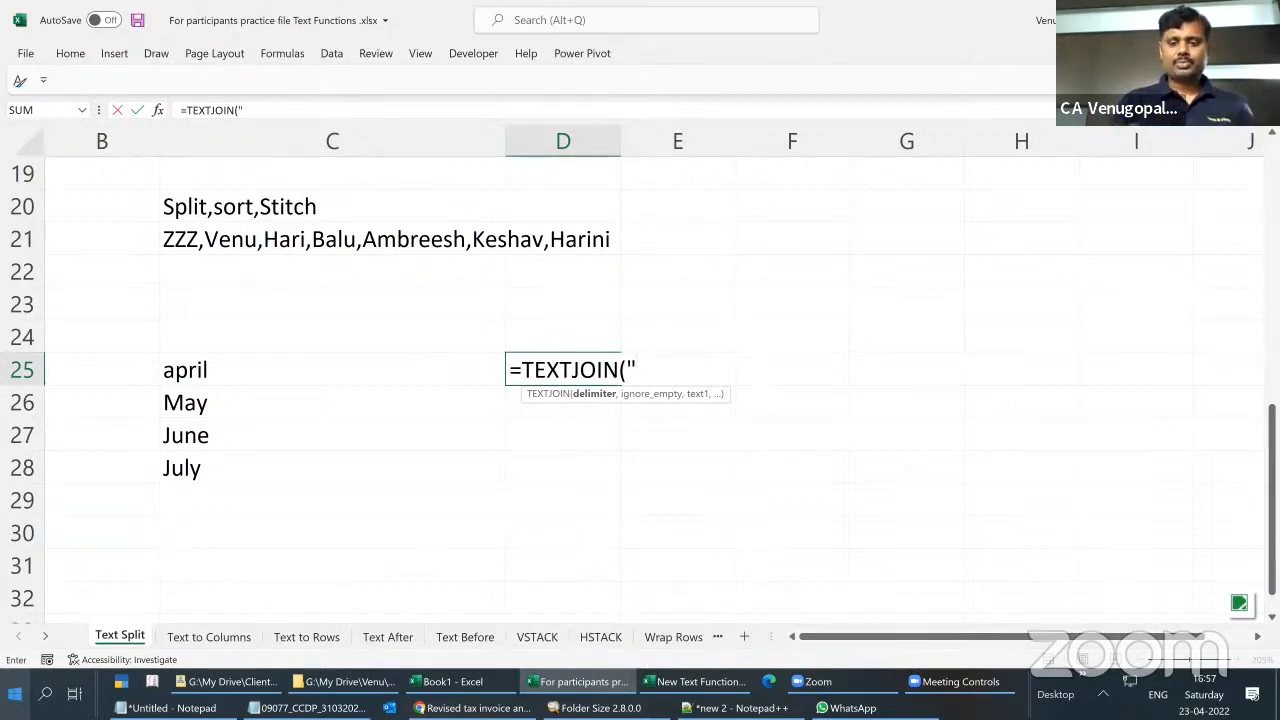
text(,")
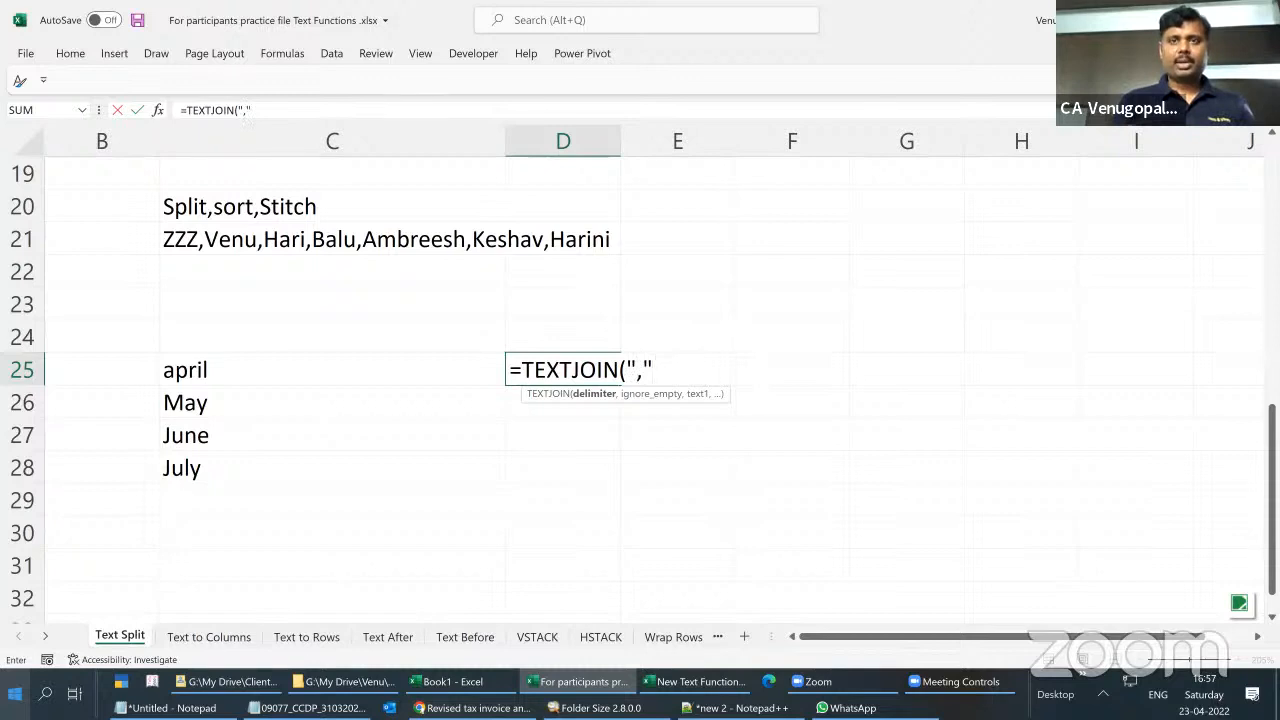
text(,)
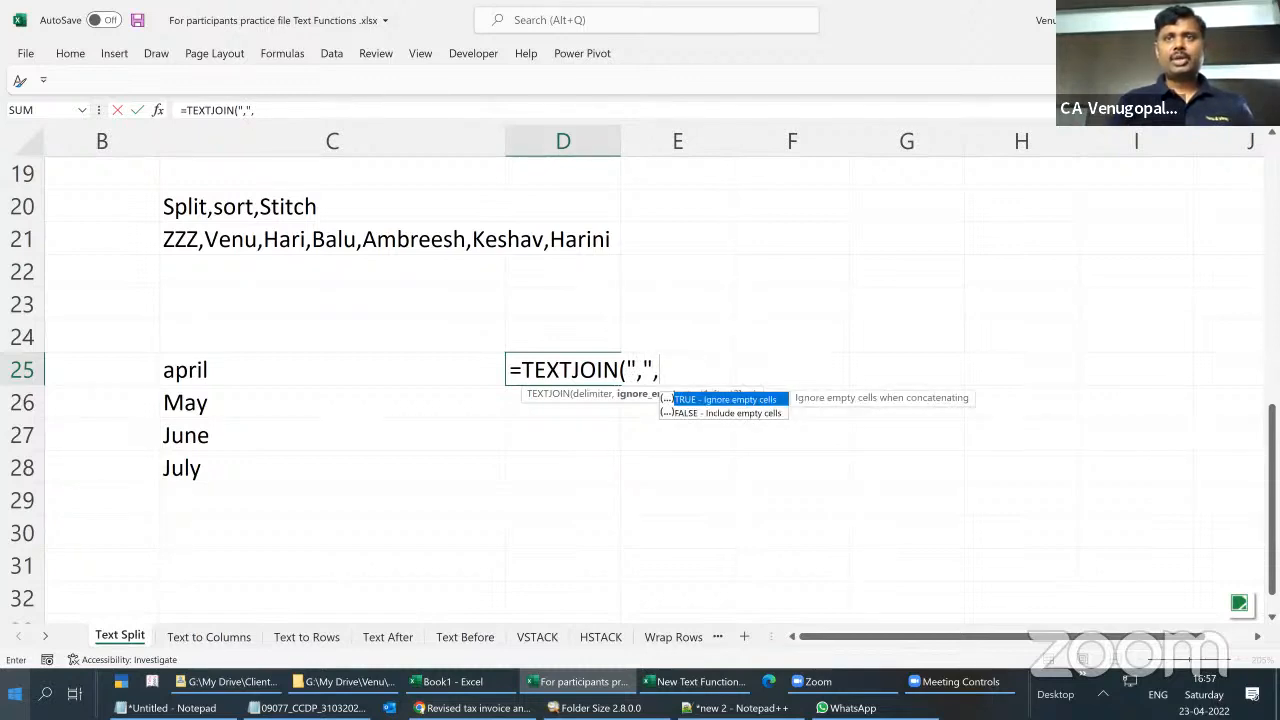
key(Tab)
text(,)
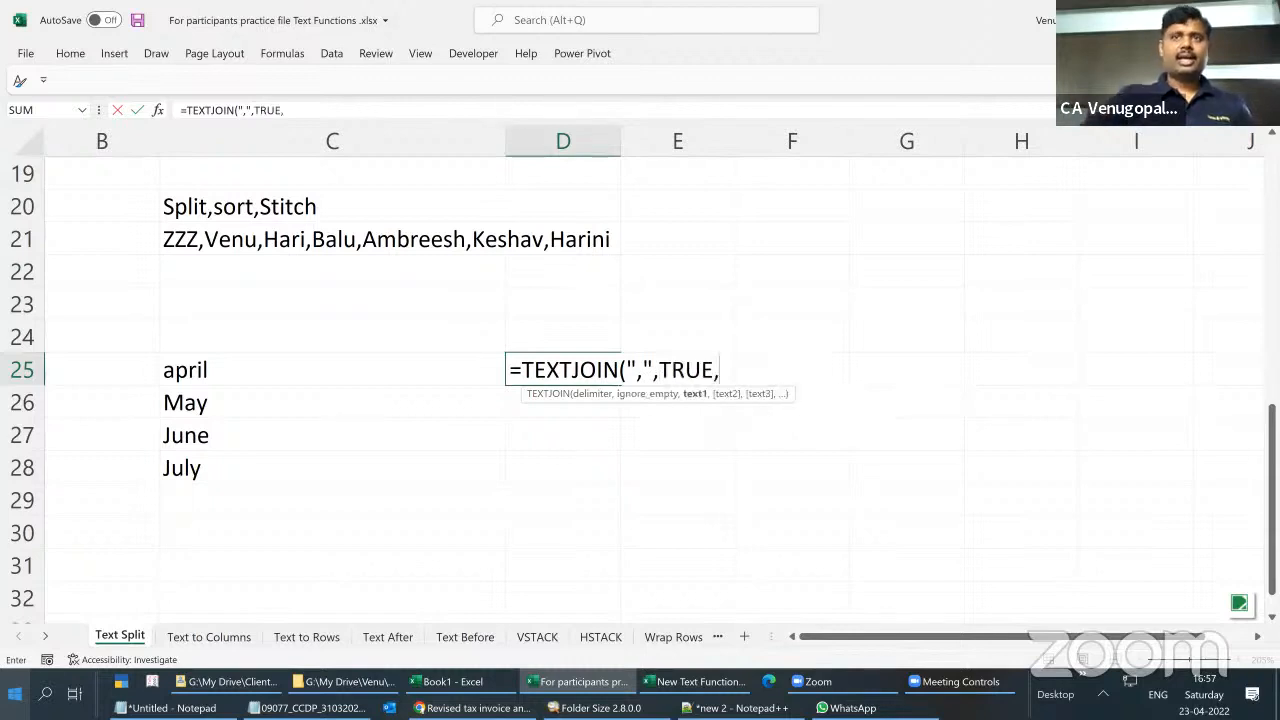
drag(210, 373, 200, 480)
text())
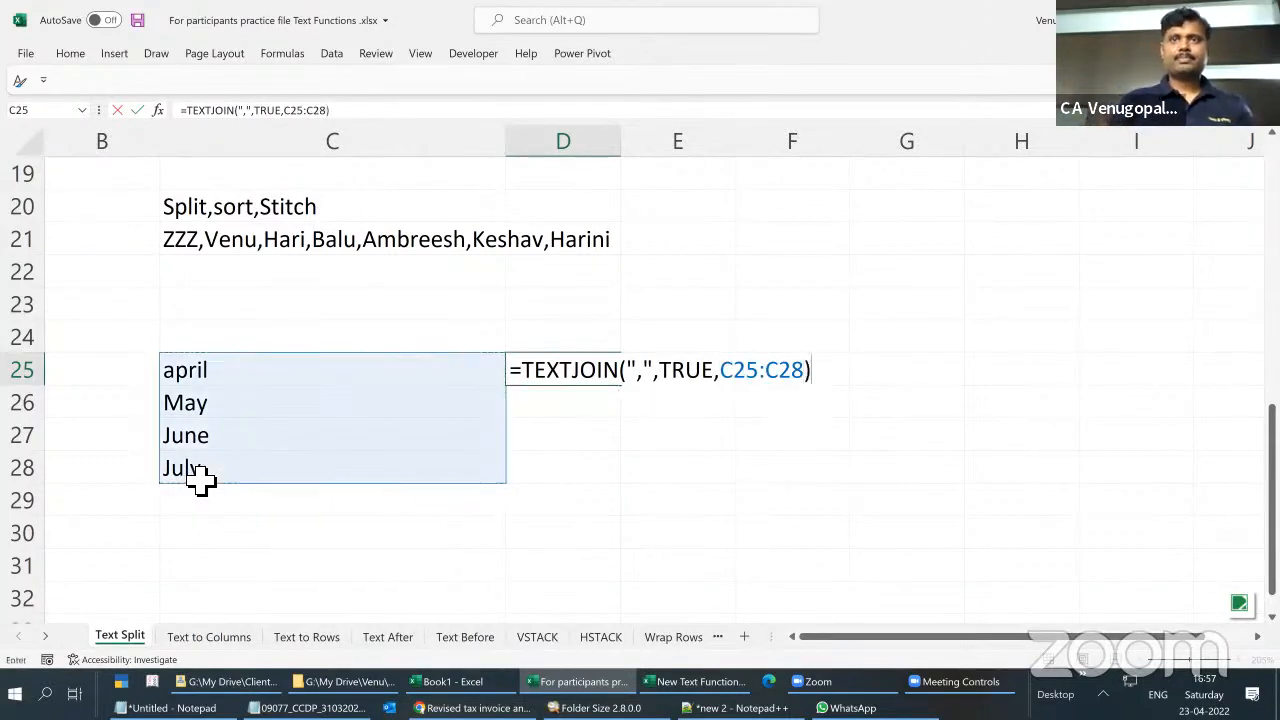
key(Return)
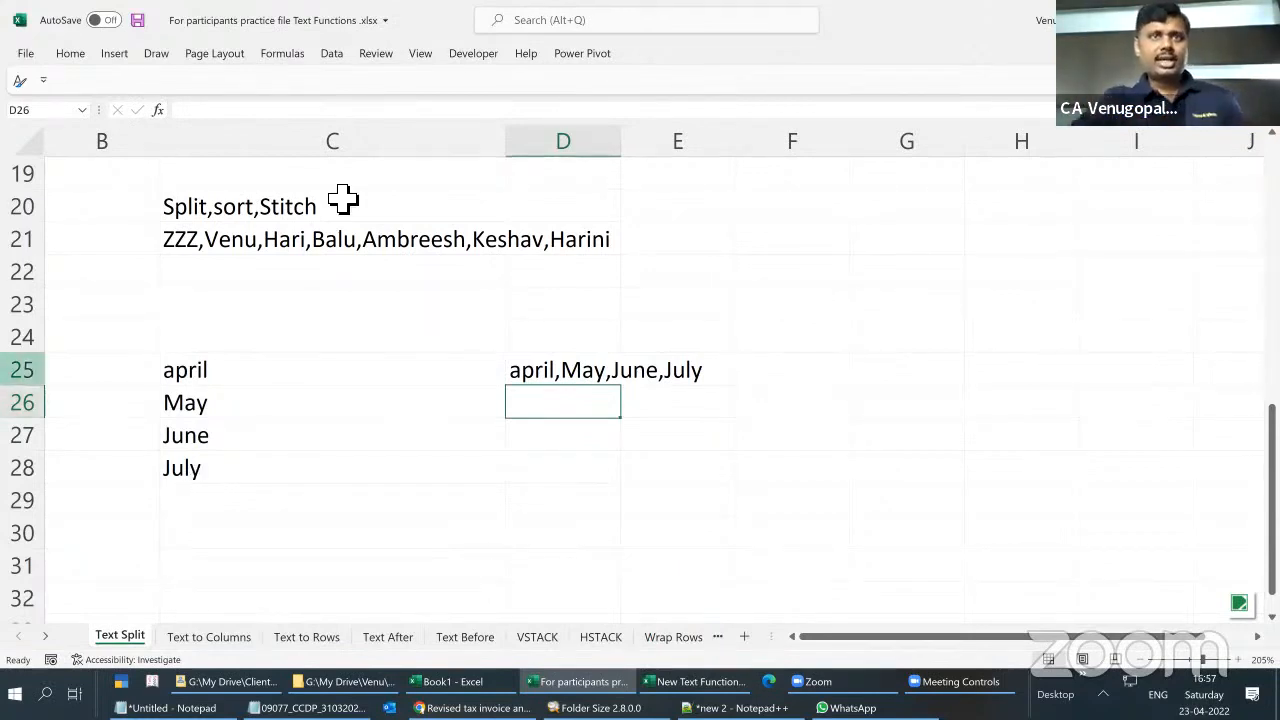
Enter =TEXTSPLIT(C21,",") in D22 to split the comma-separated name list across columns
click(237, 214)
click(237, 240)
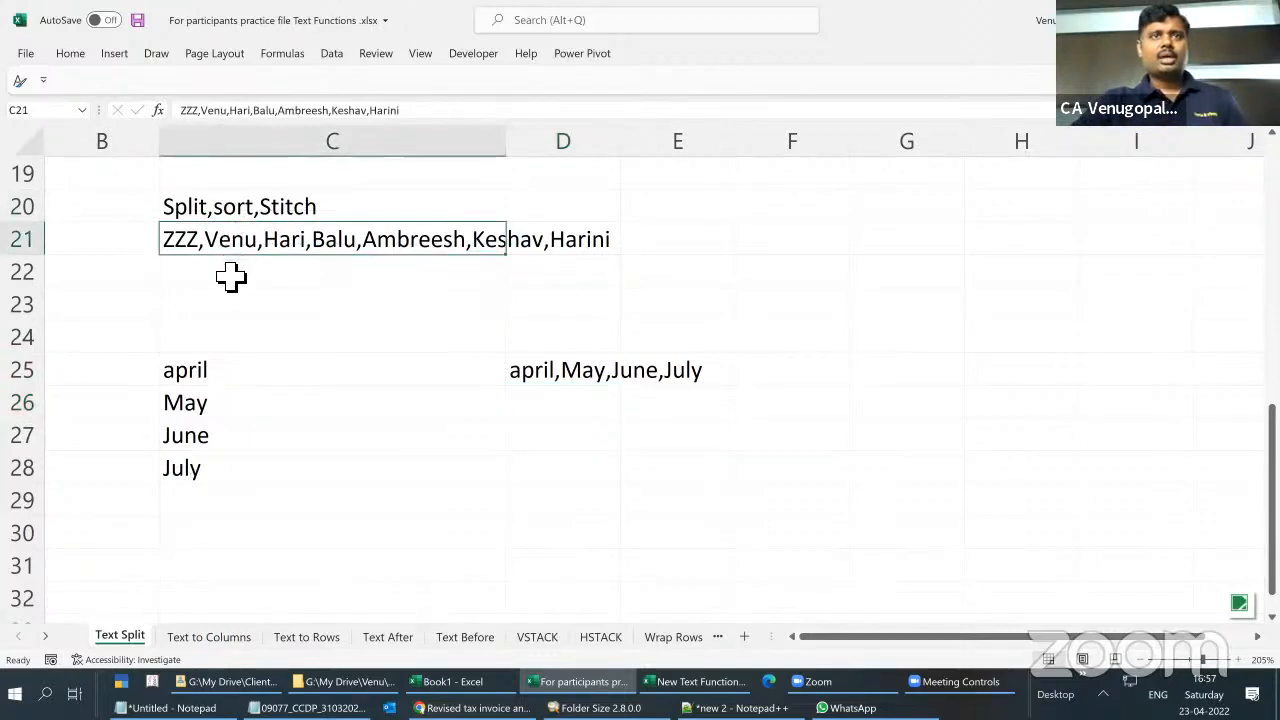
click(205, 212)
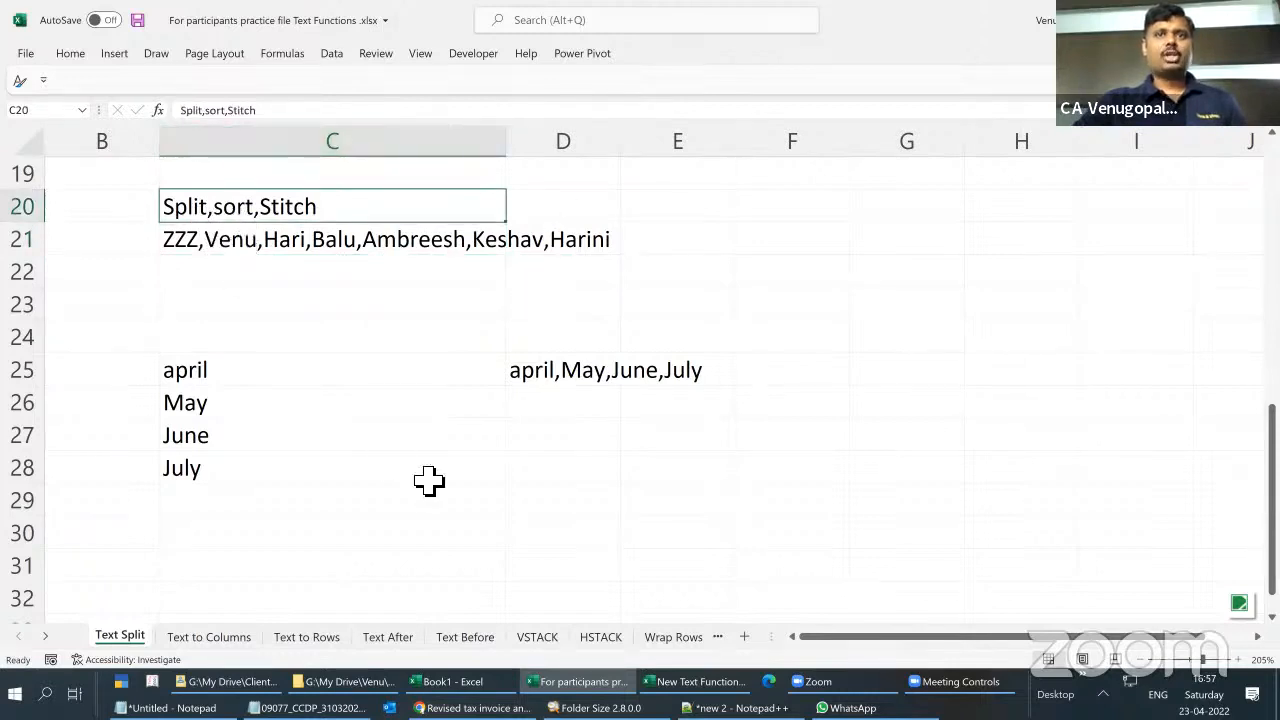
click(545, 376)
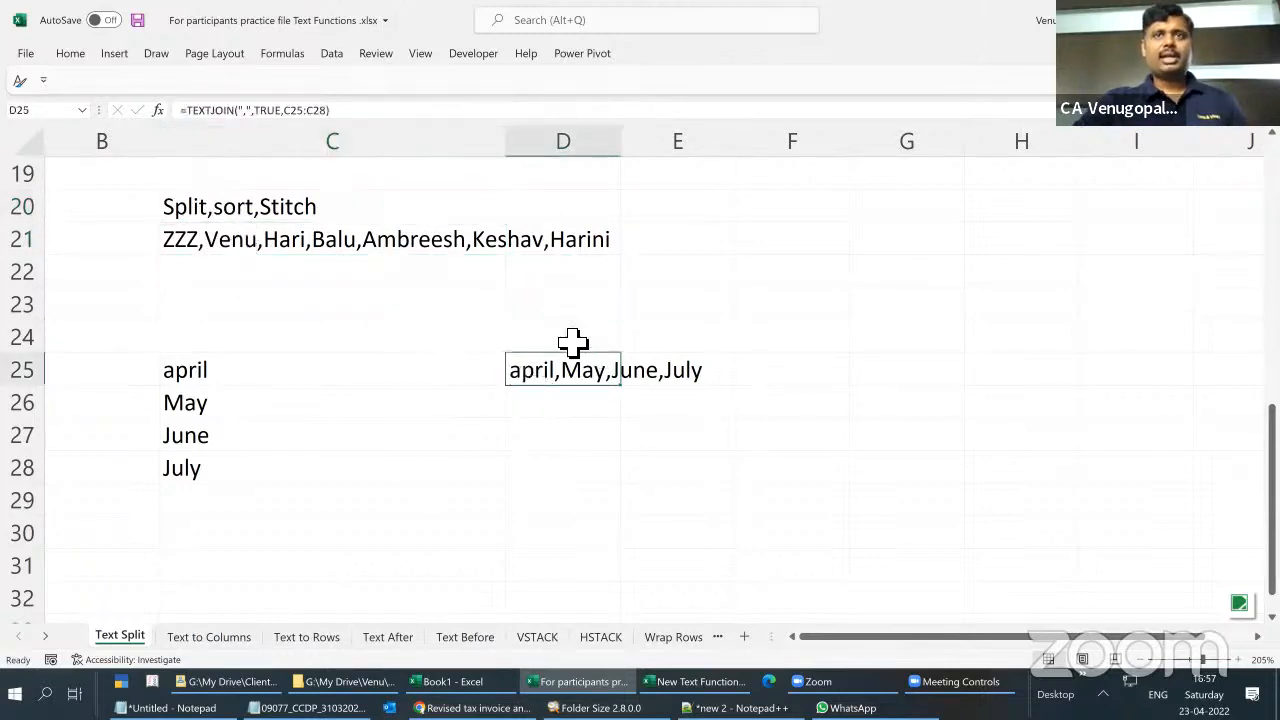
click(562, 282)
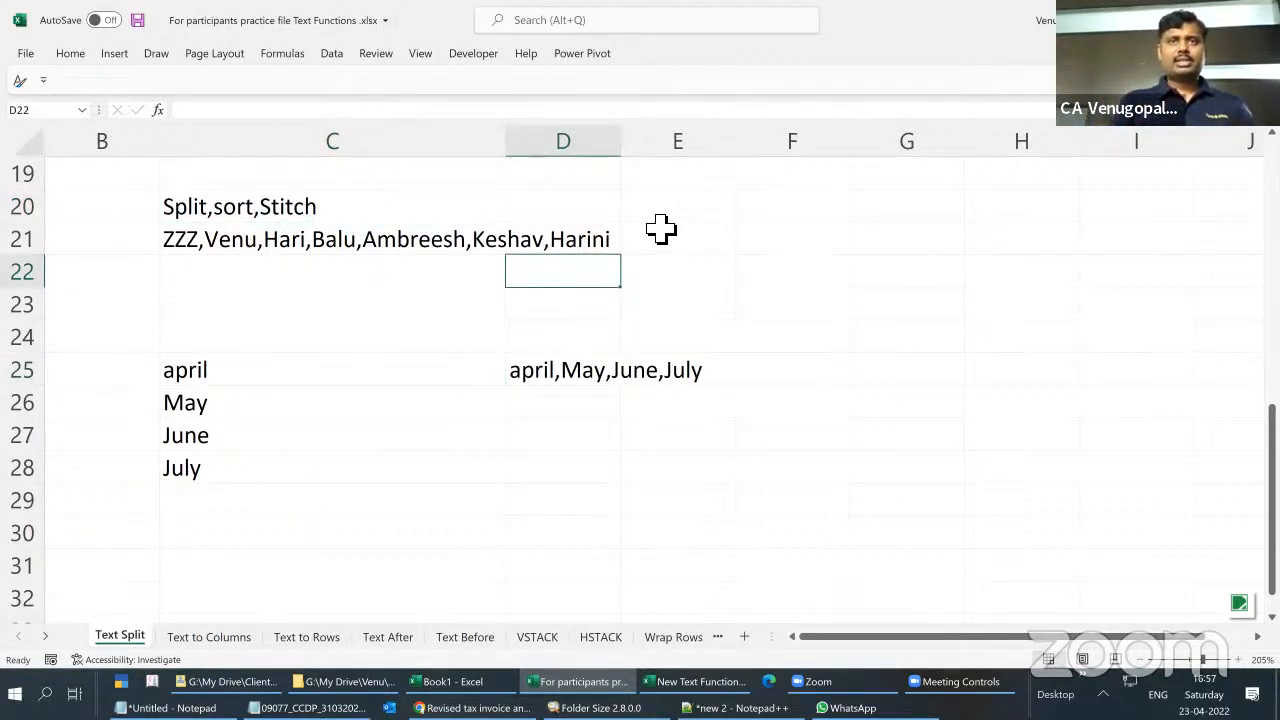
text(=tex)
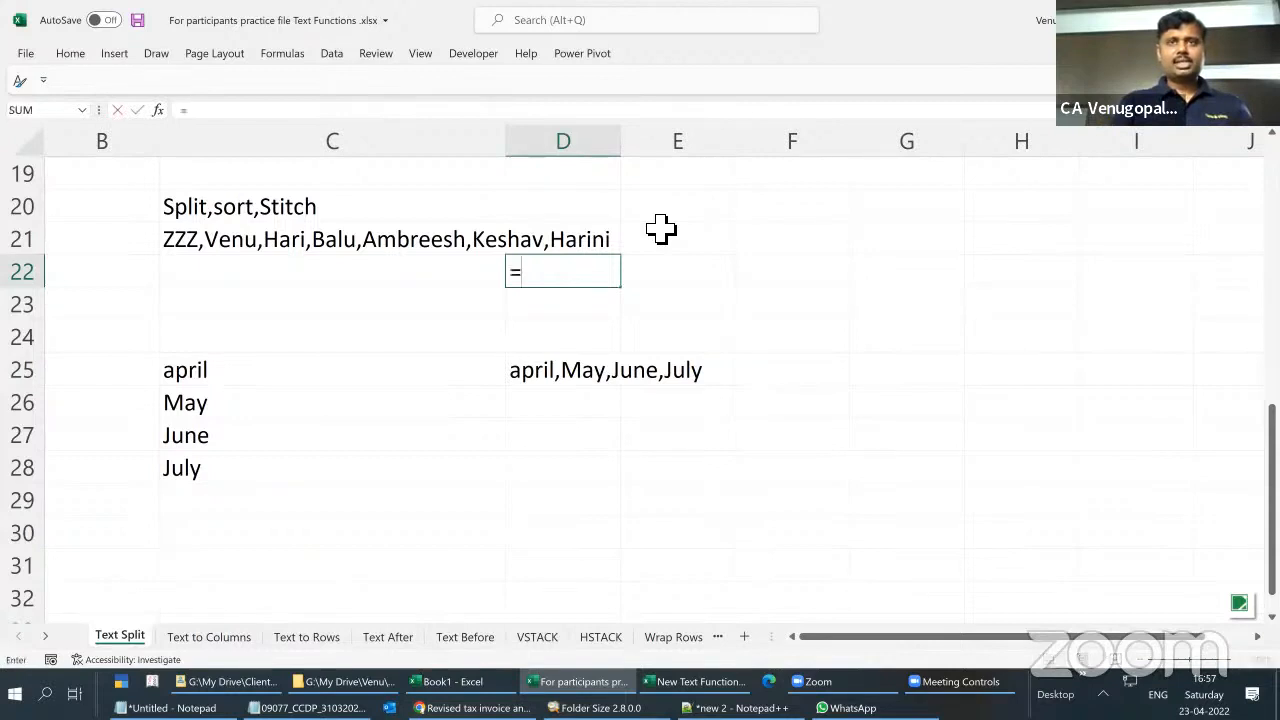
key(Down)
key(Down)
key(Down)
key(Down)
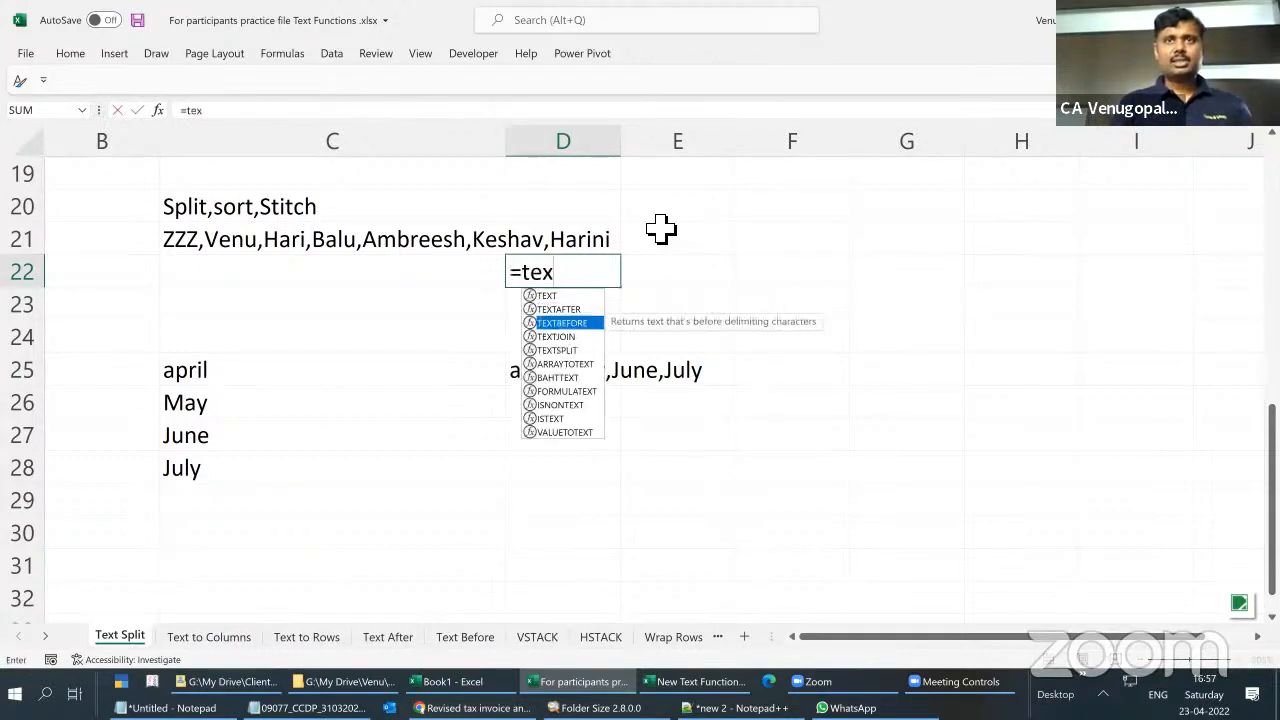
key(Tab)
key(Up)
key(Left)
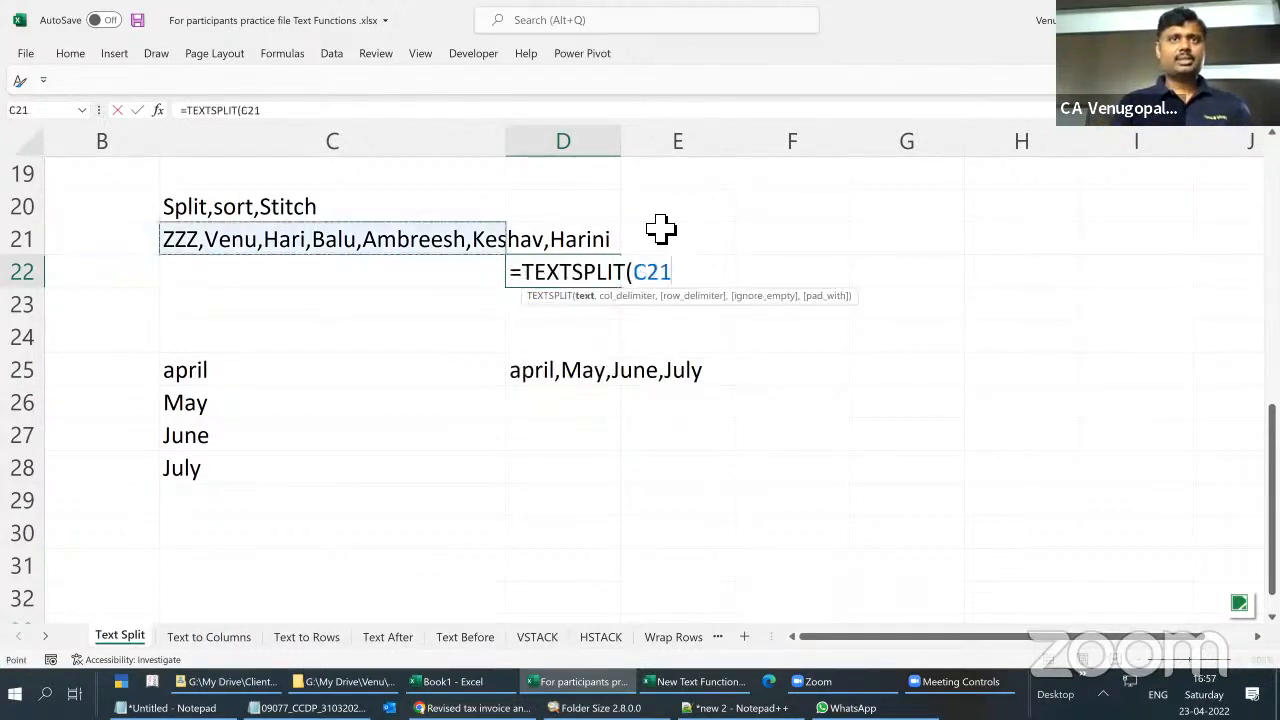
text(,","))
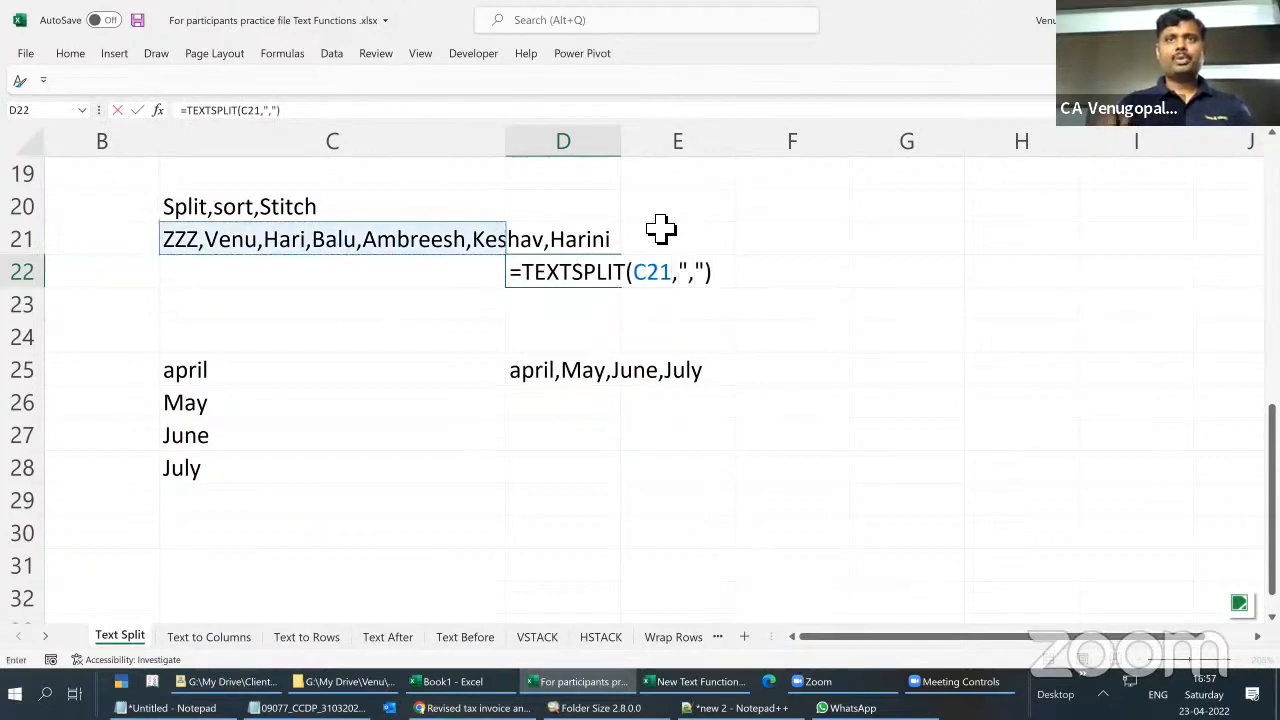
key(Return)
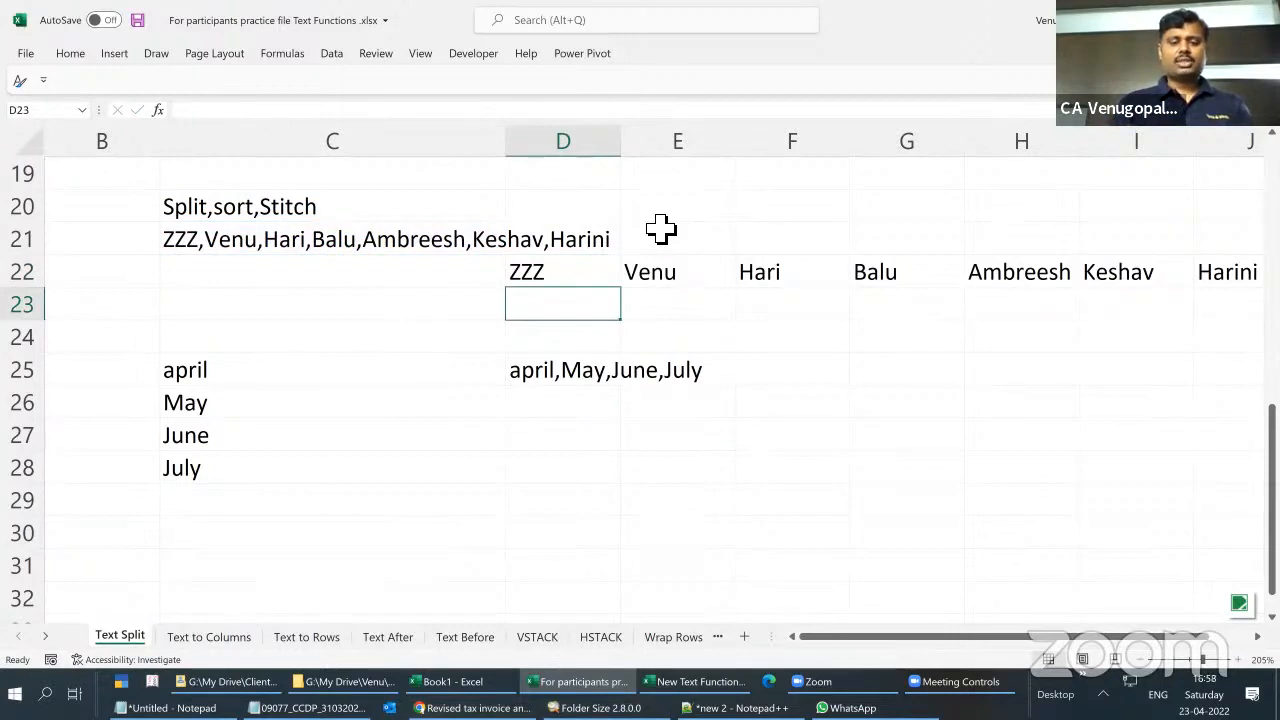
Start a SORT formula in D23 with the whole spilled row of split names, D22#, as its array
text(=)
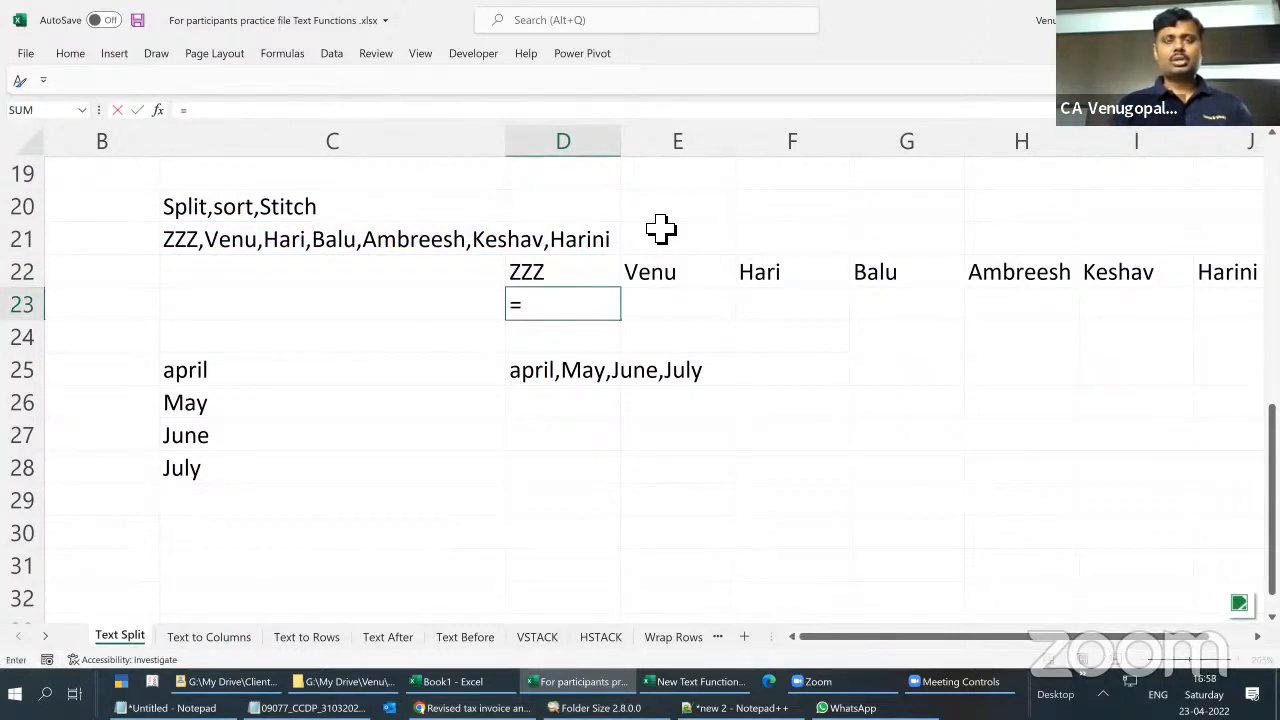
text(sort)
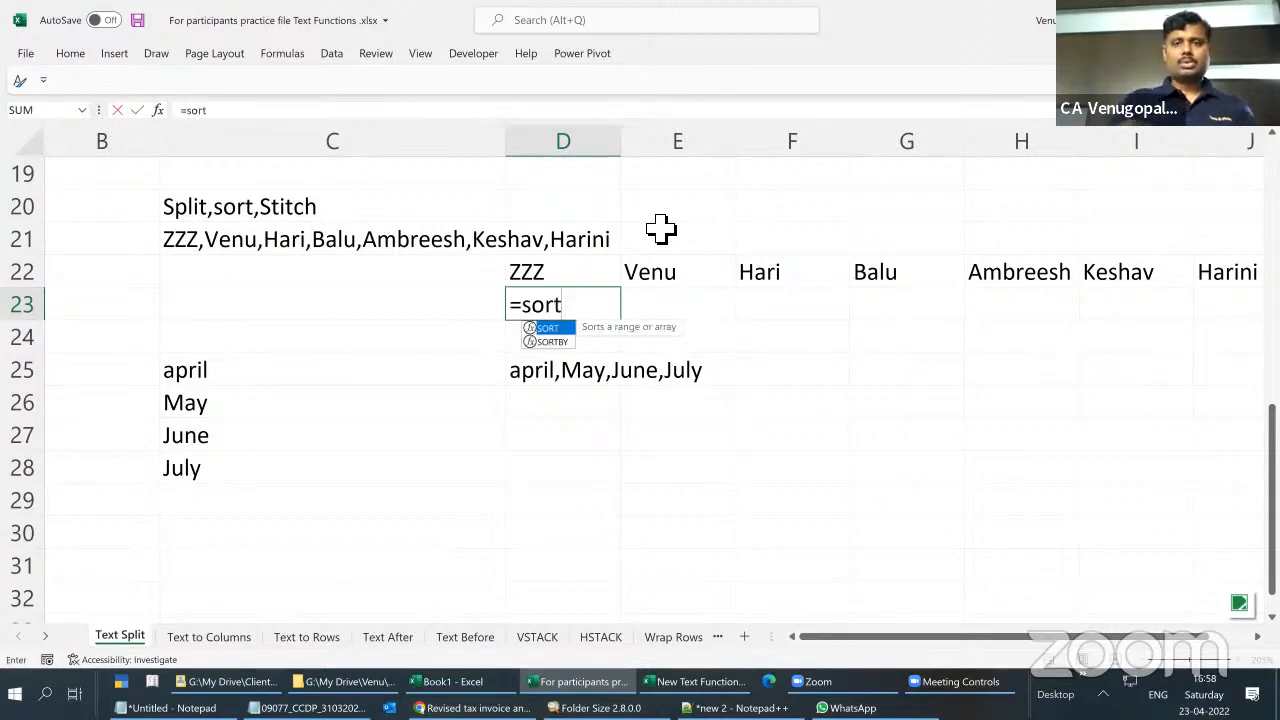
text(()
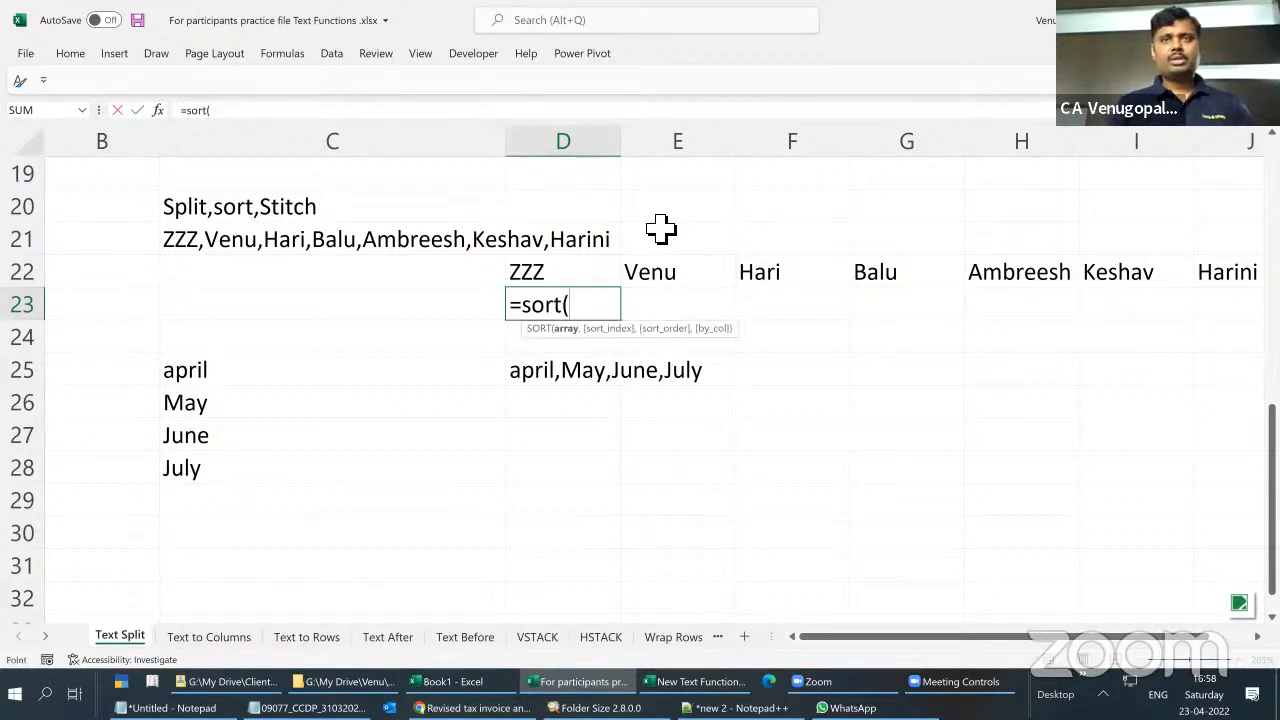
key(Up)
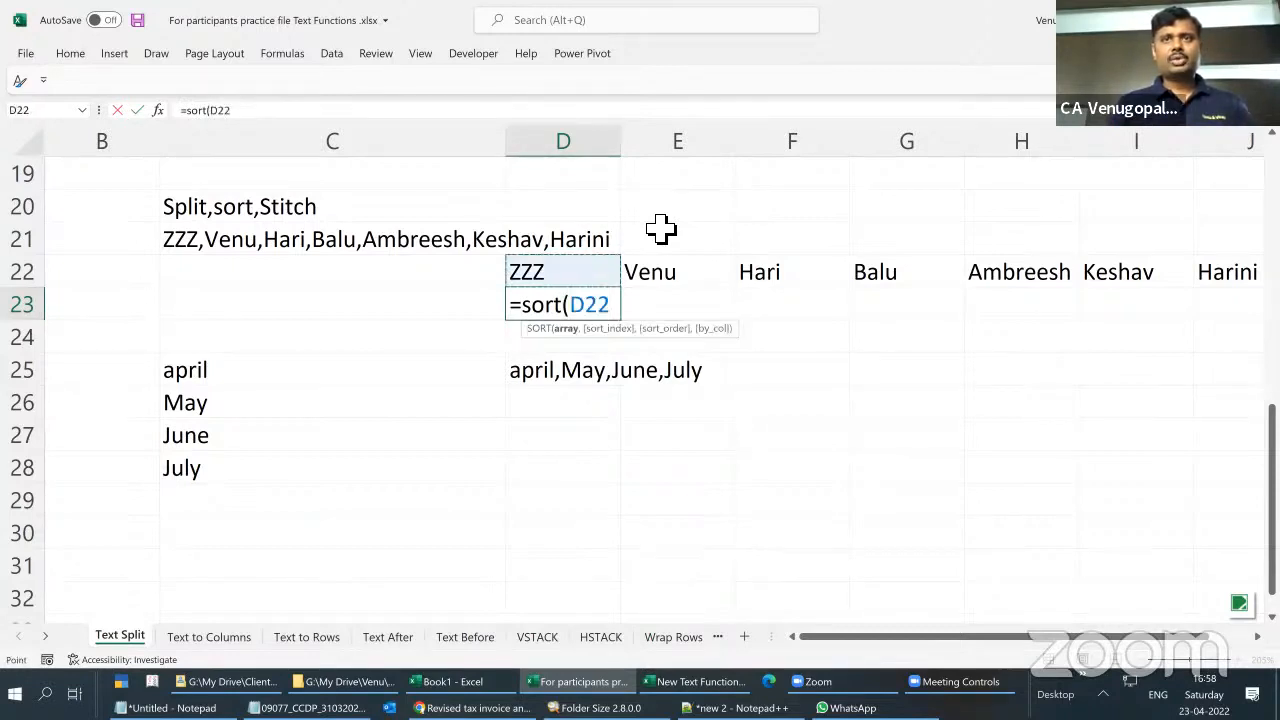
key(shift+Right)
key(shift+Right)
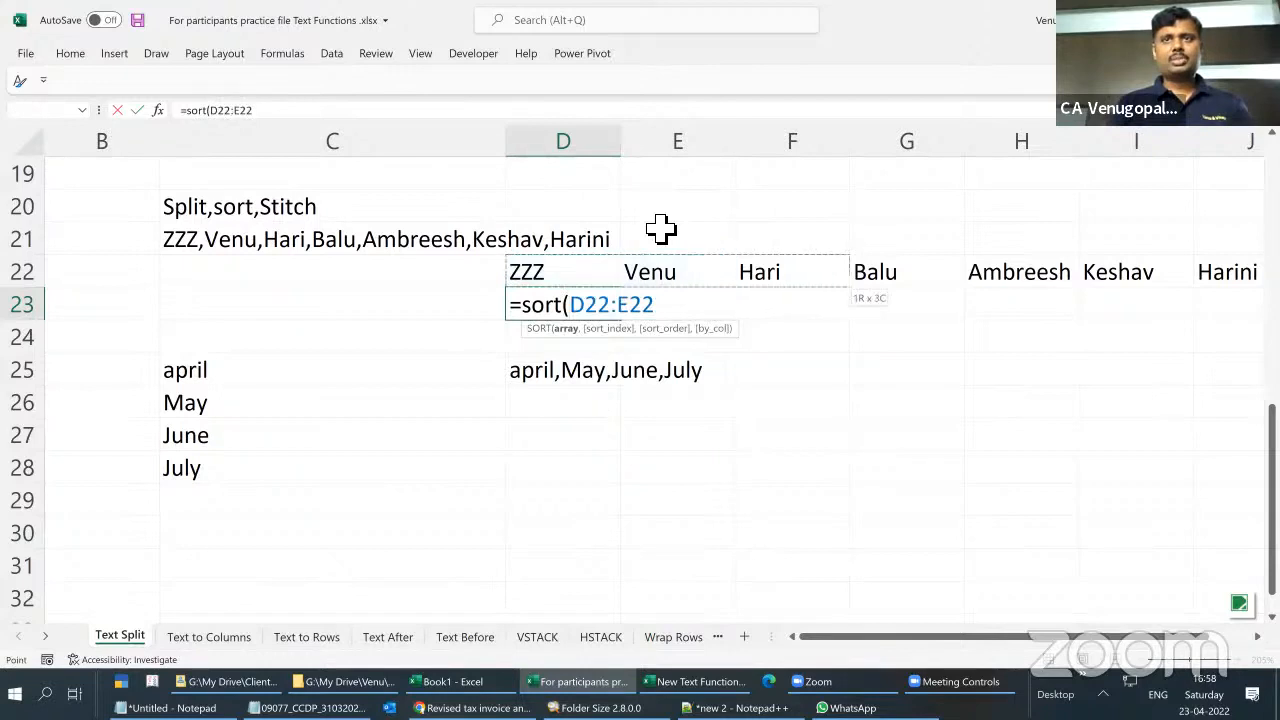
key(shift+Right)
key(shift+Right)
key(shift+Right)
key(shift+Right)
key(shift+Right)
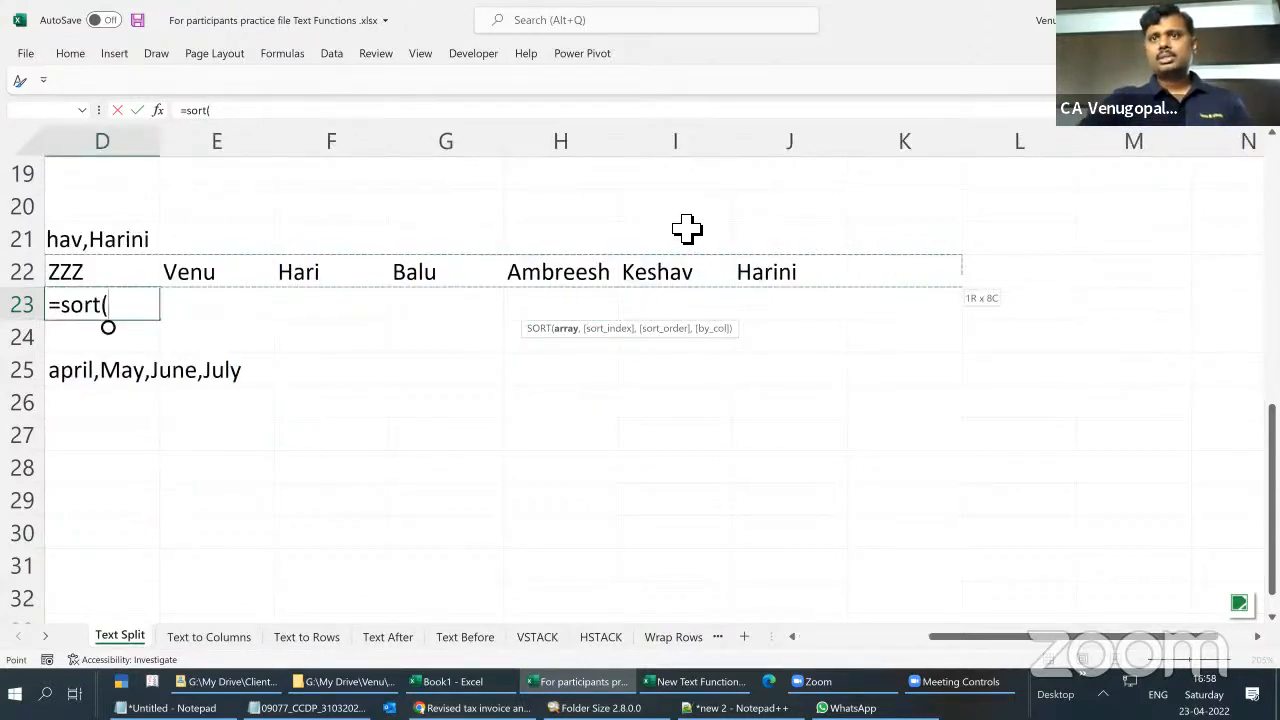
key(Right)
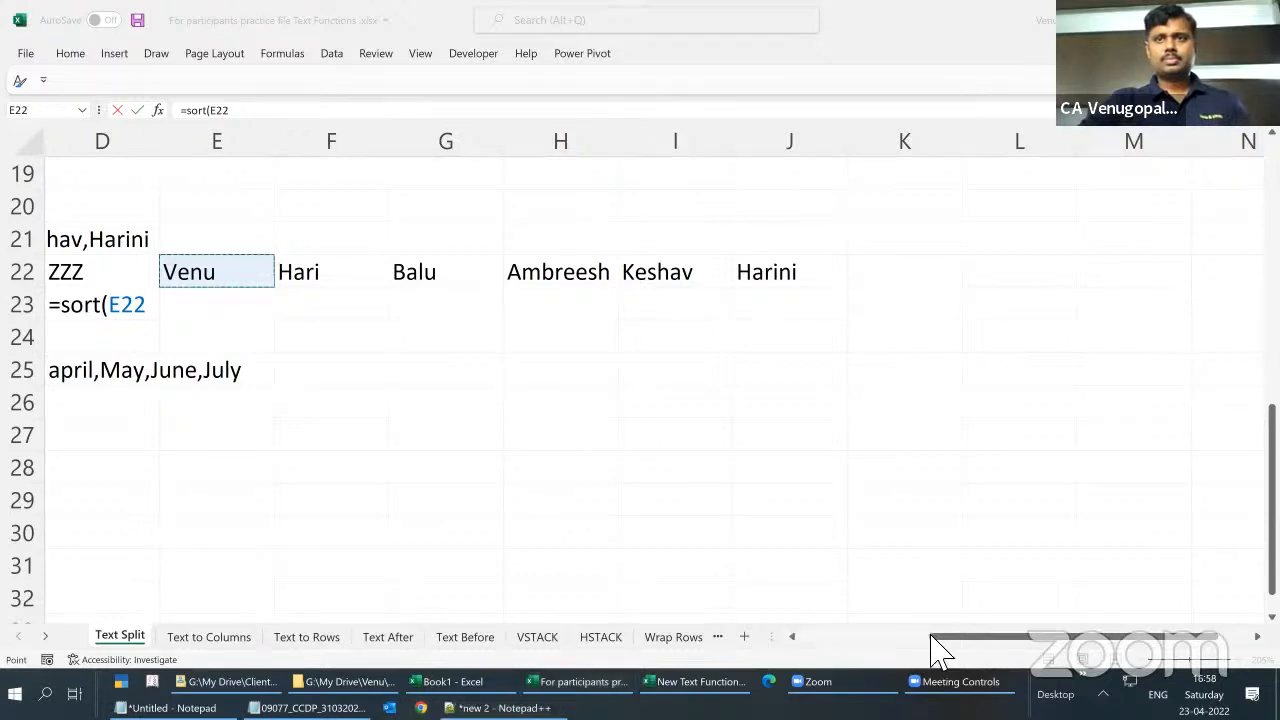
drag(914, 651, 903, 651)
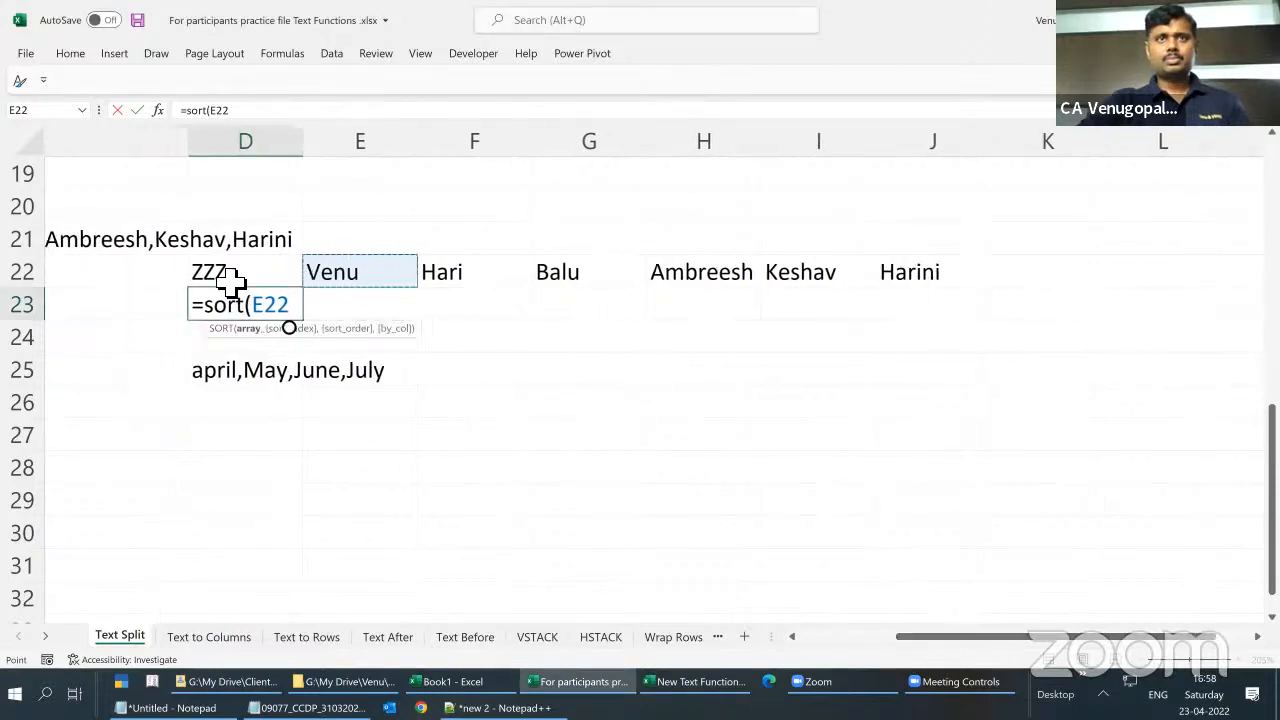
drag(230, 285, 892, 278)
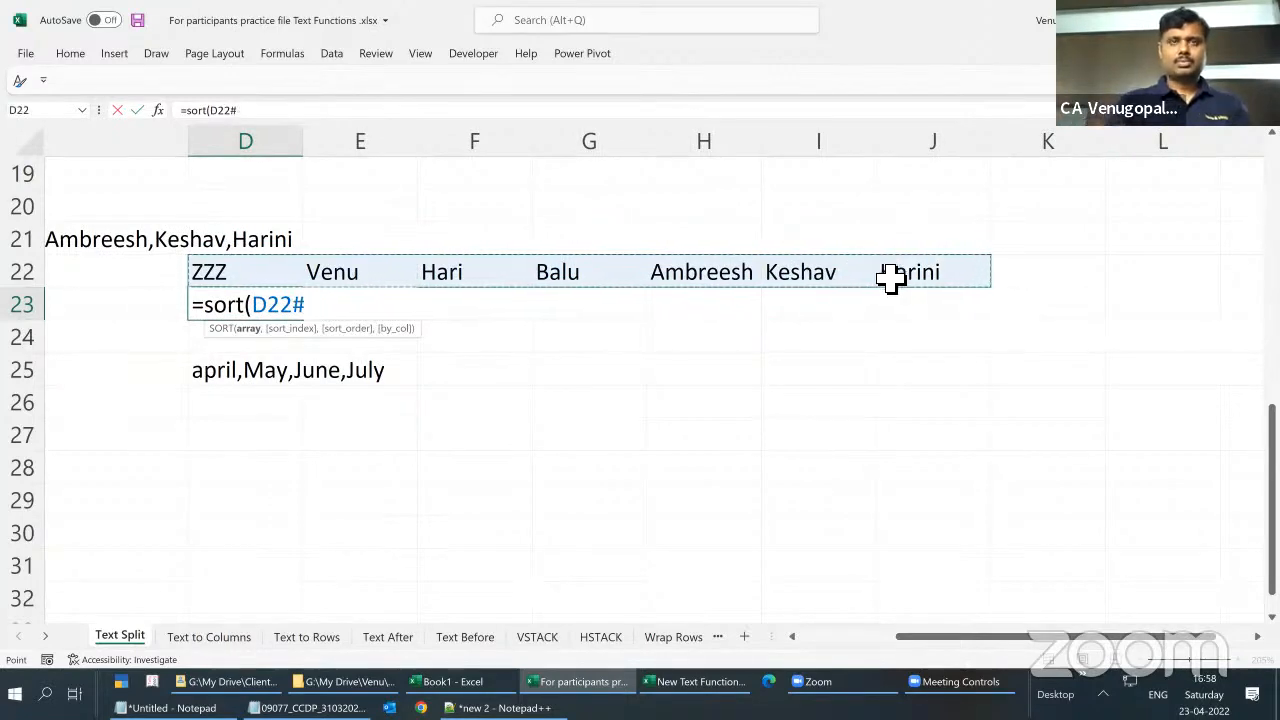